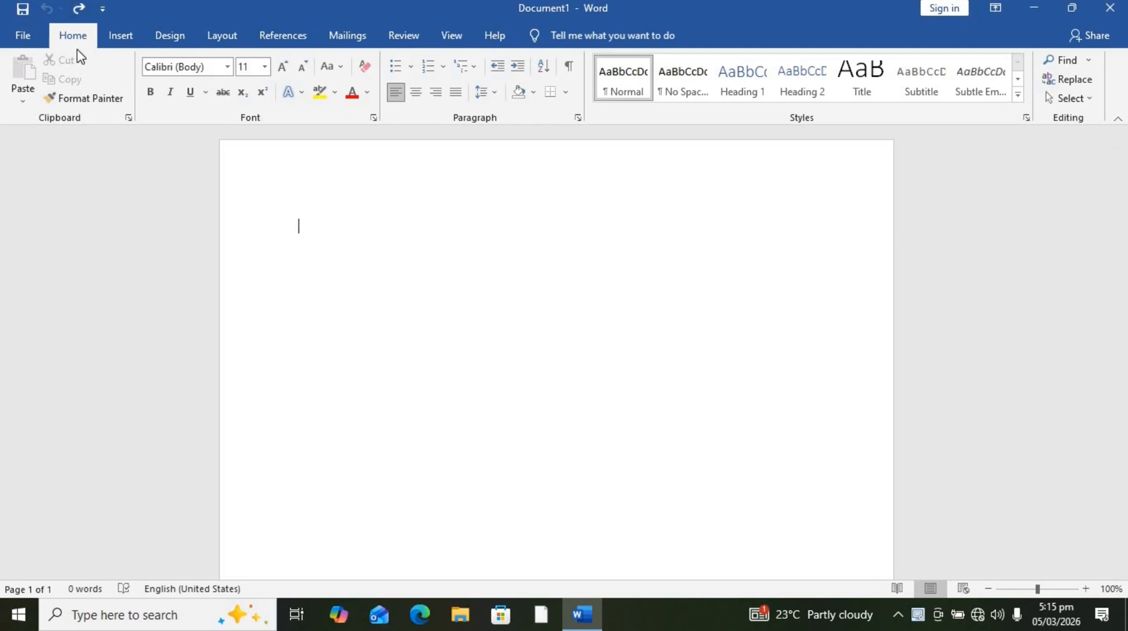
- Insert a table with six columns and four rows into the blank document
left_click(114, 42)
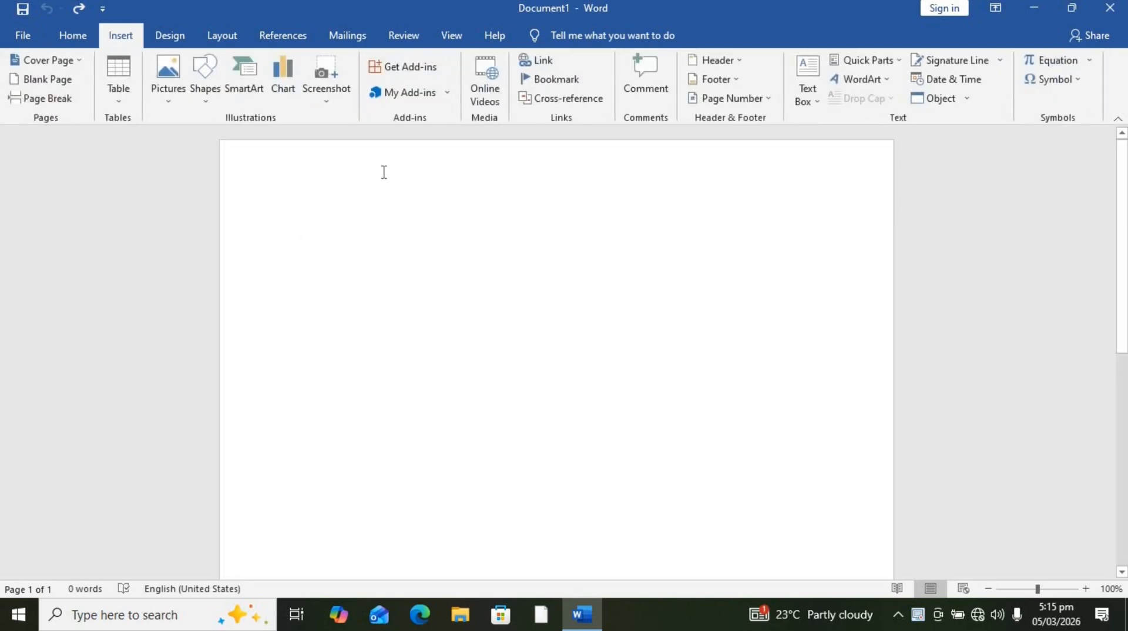
left_click(115, 109)
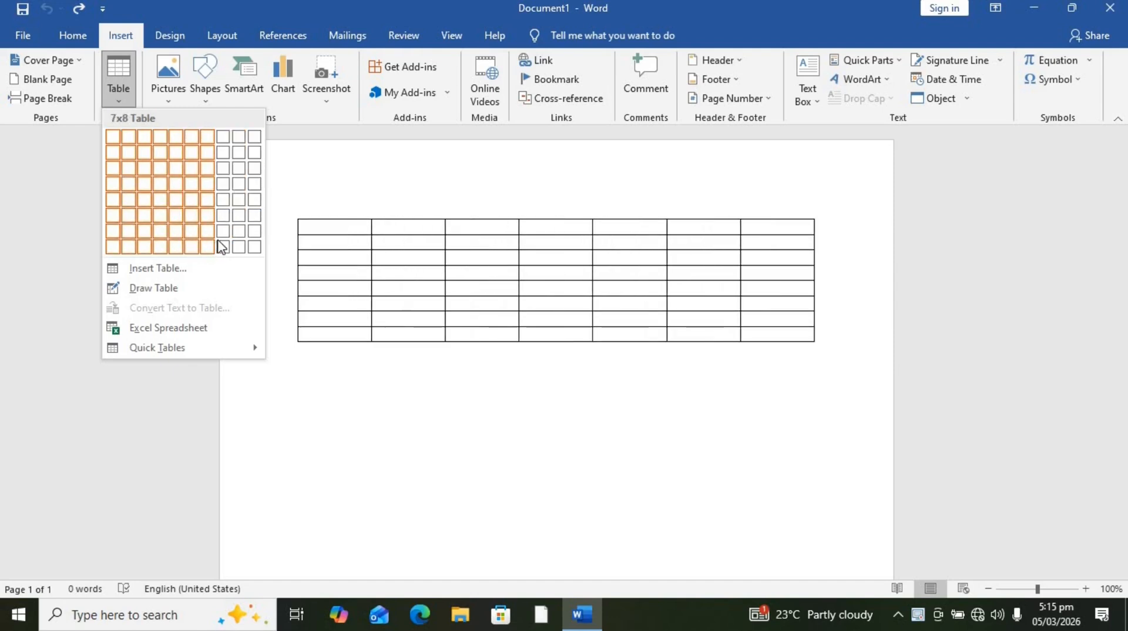
left_click(191, 183)
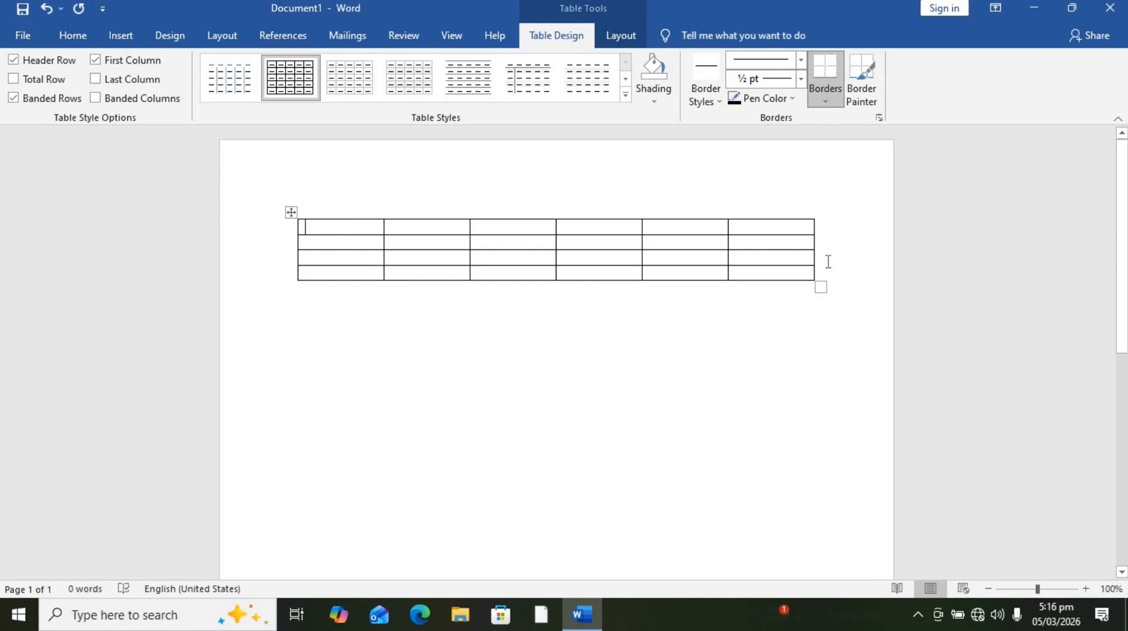
left_click(342, 261)
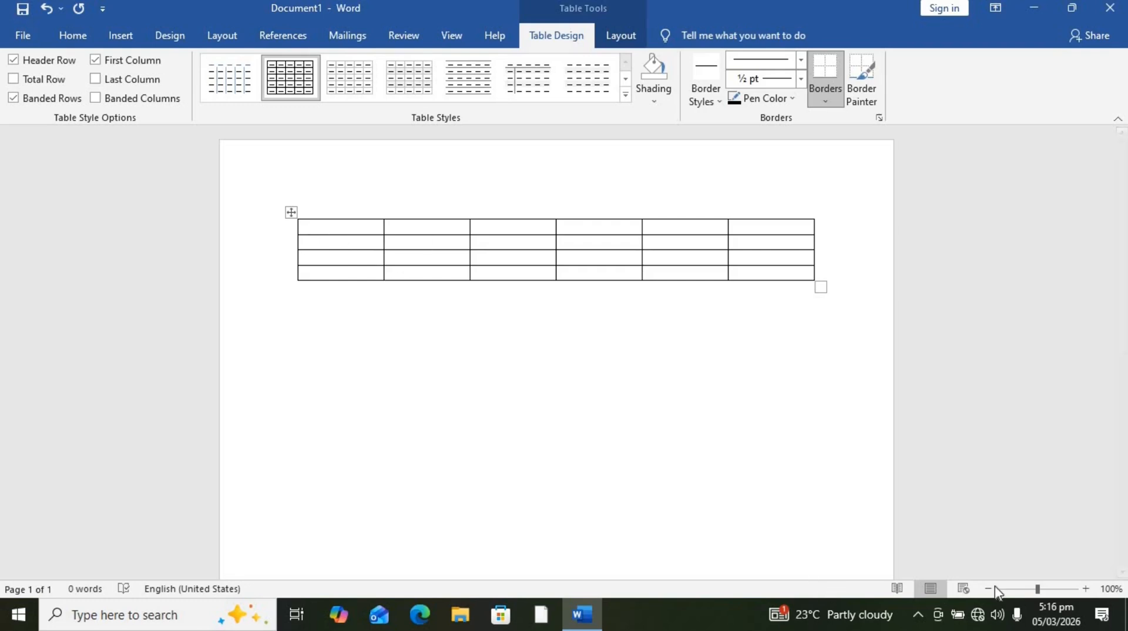
- Enter the headings QUANTITY and DESCRIPTION in the first two cells of the table's top row
left_click(1048, 588)
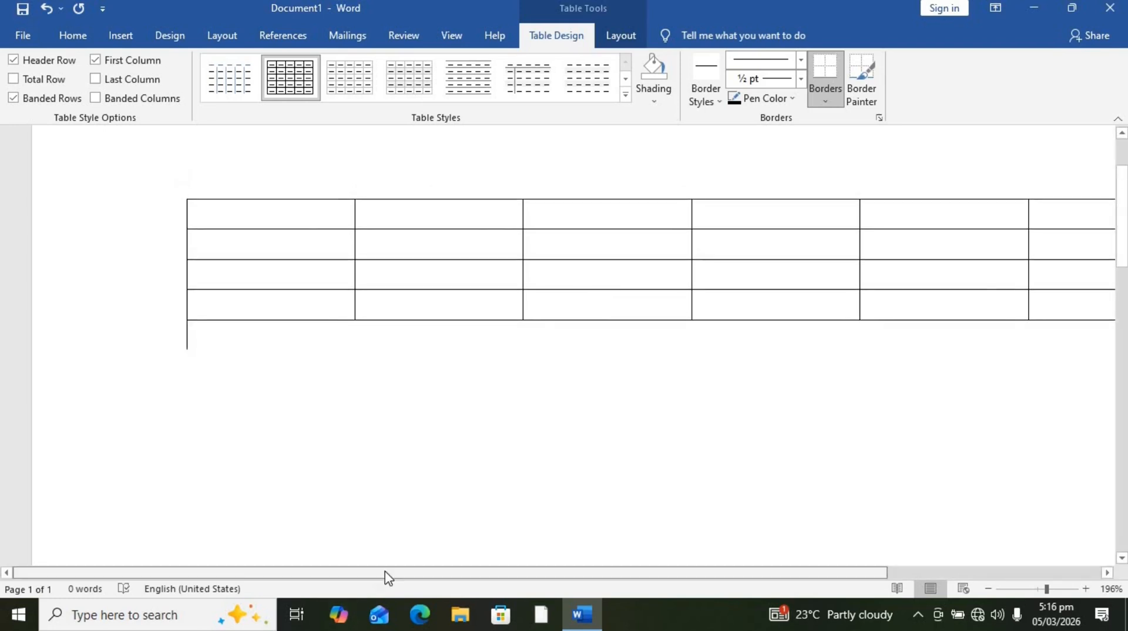
left_click_drag(385, 577, 489, 581)
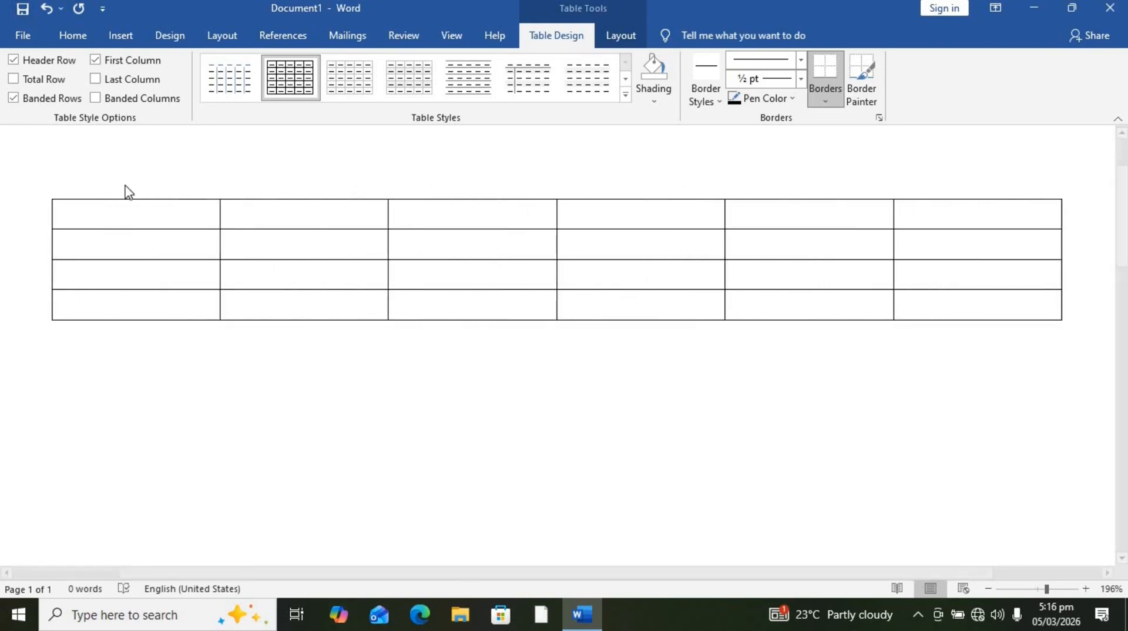
left_click(106, 221)
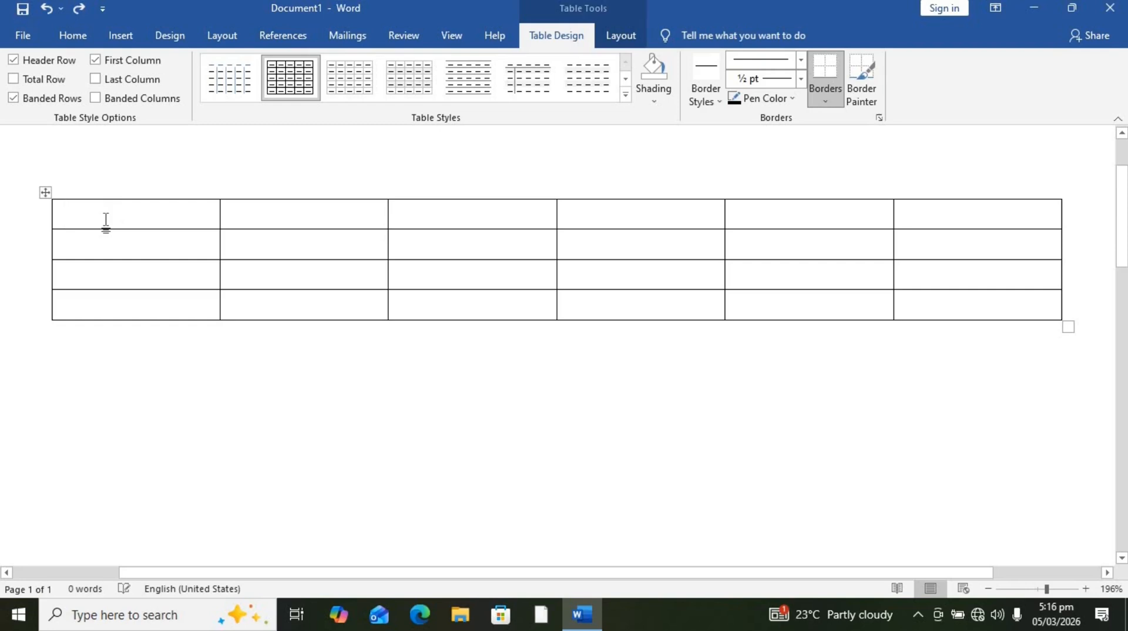
type("QUS")
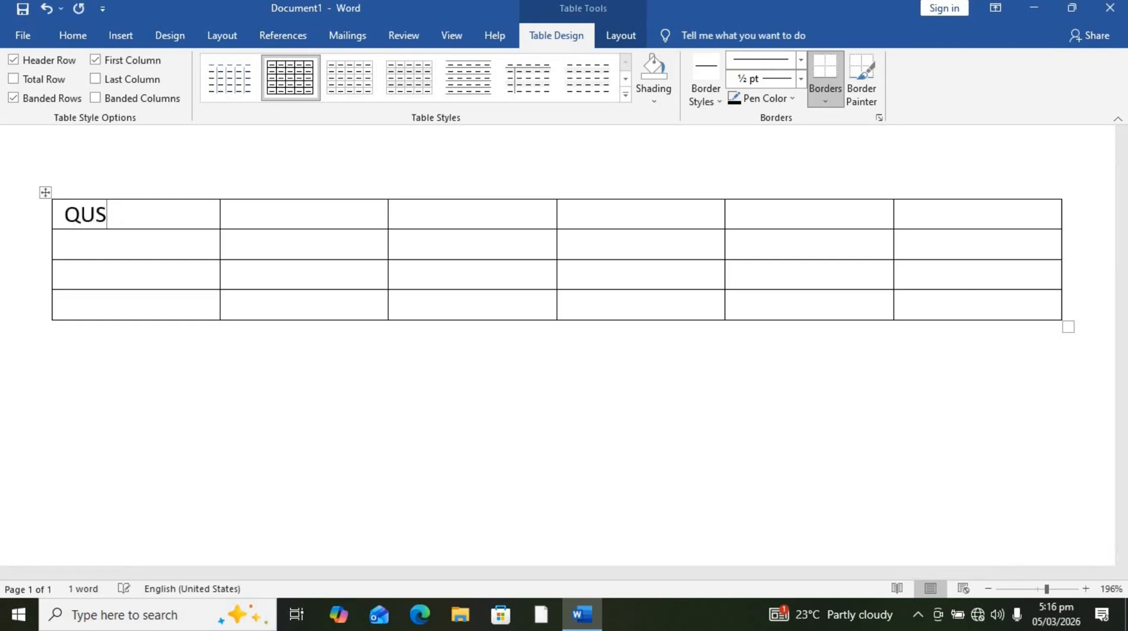
key("BackSpace")
type("ANTITY")
key("Tab")
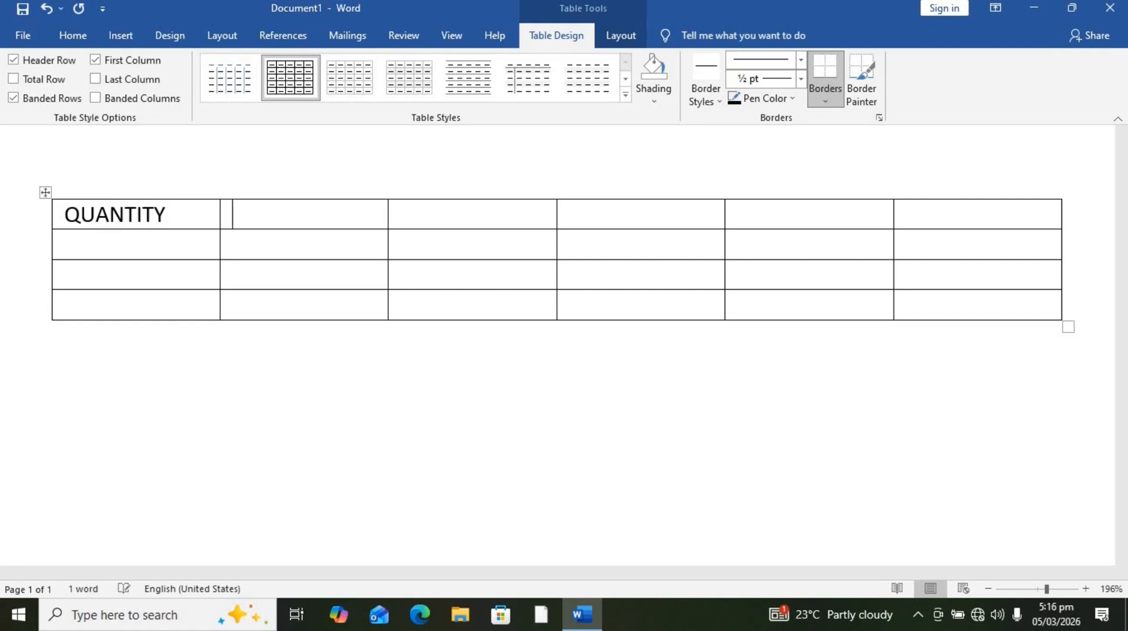
type("DESCRIPTION")
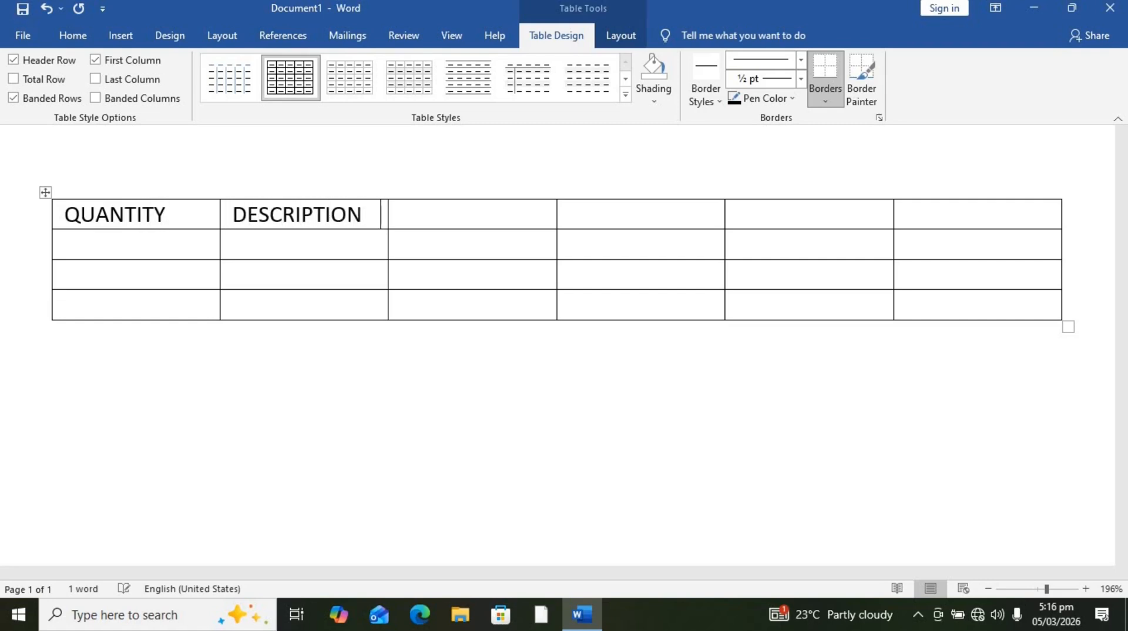
- Fill the remaining four header cells with MARKS, DATA, TRADE and TOTAL
key("Tab")
type("MARKS")
key("Tab")
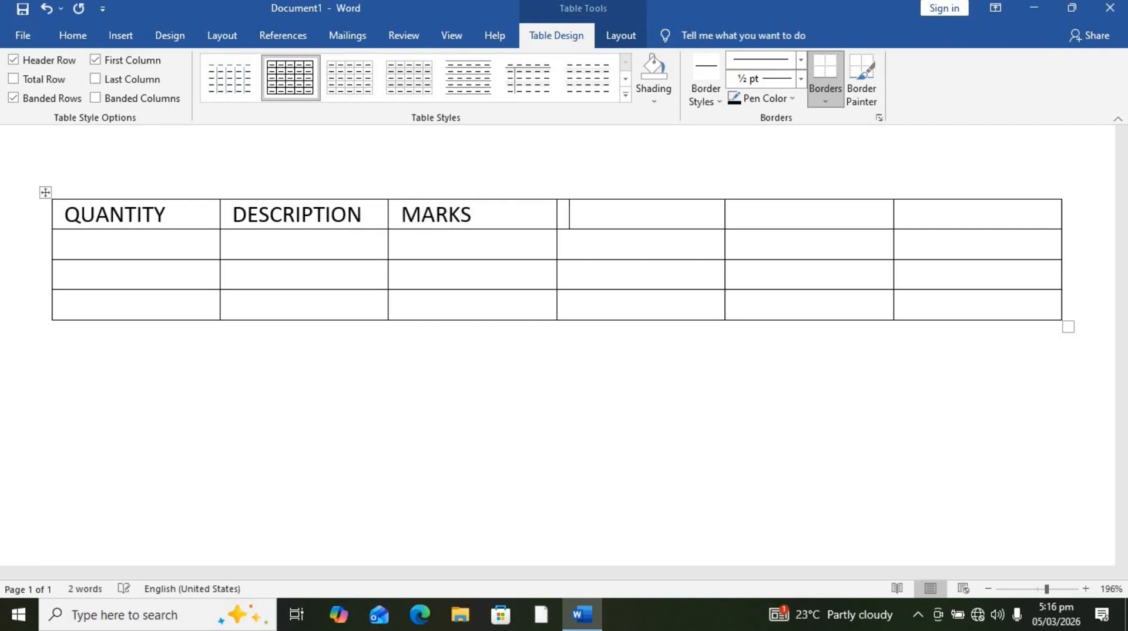
type("DATA")
key("Tab")
type("TRADE")
key("Tab")
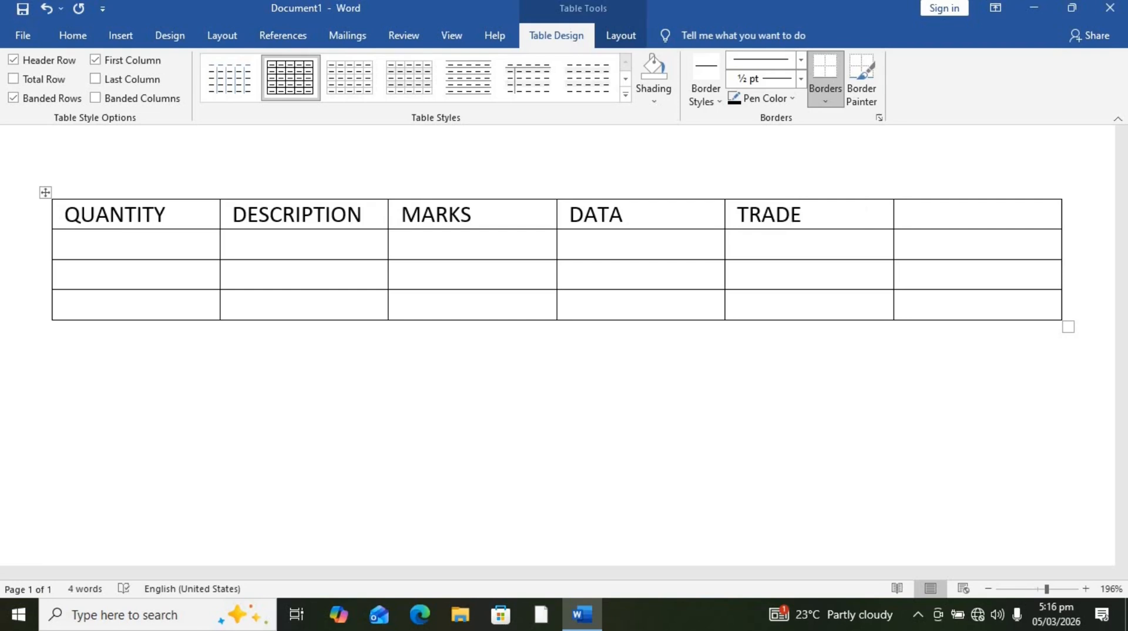
type("TOTAL")
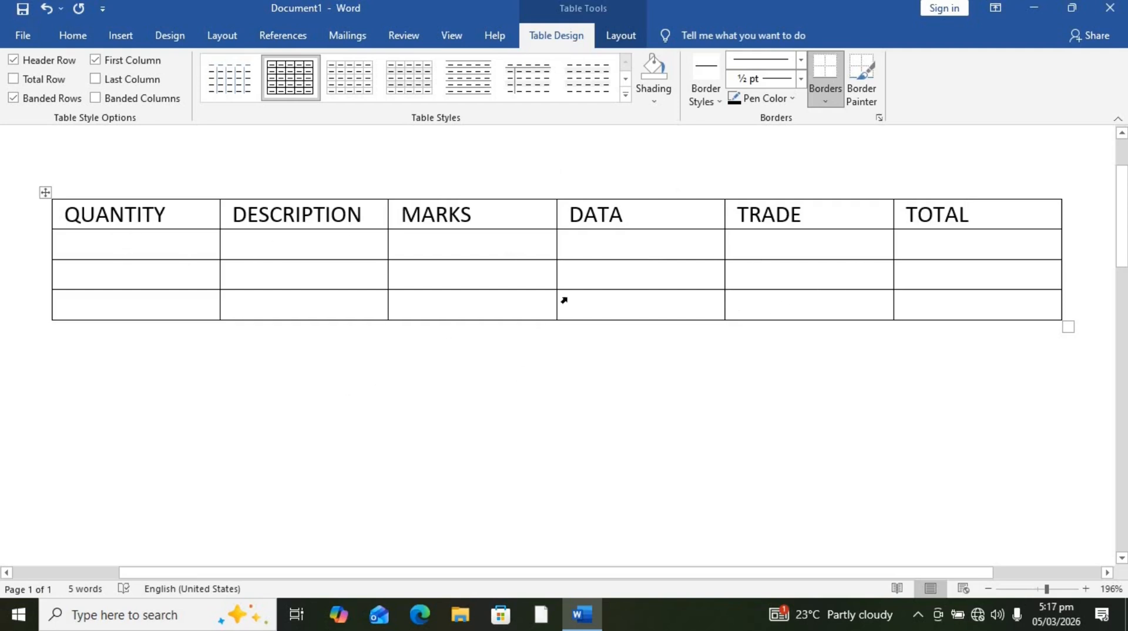
- Make the table's header row taller by lowering its bottom border about half a row height
left_click(993, 595)
left_click(993, 595)
left_click(993, 594)
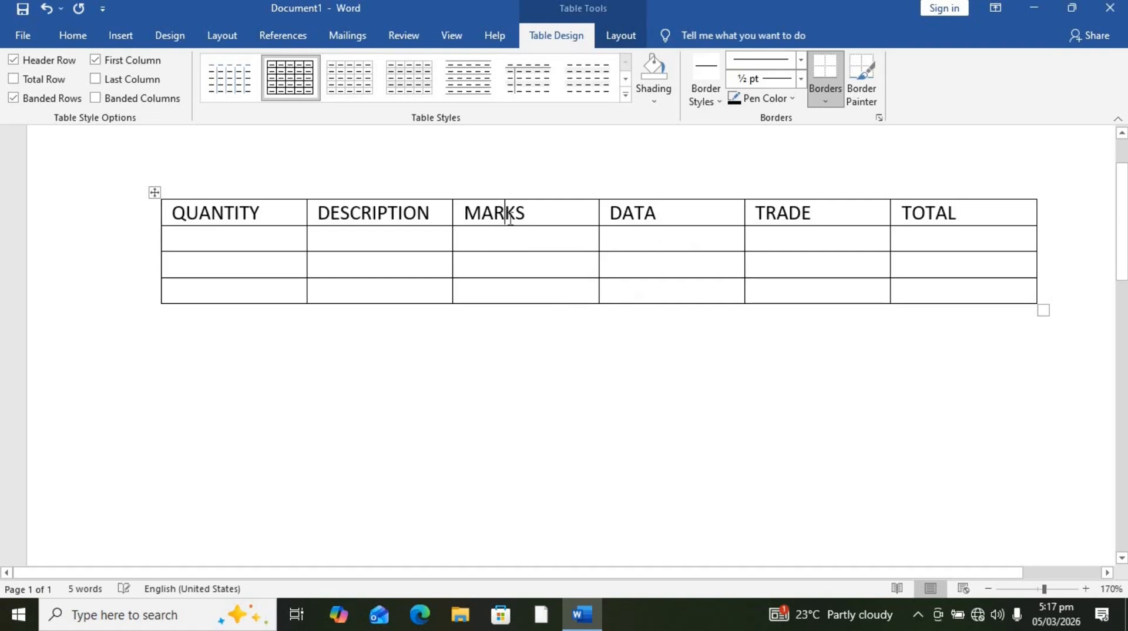
left_click_drag(440, 224, 506, 217)
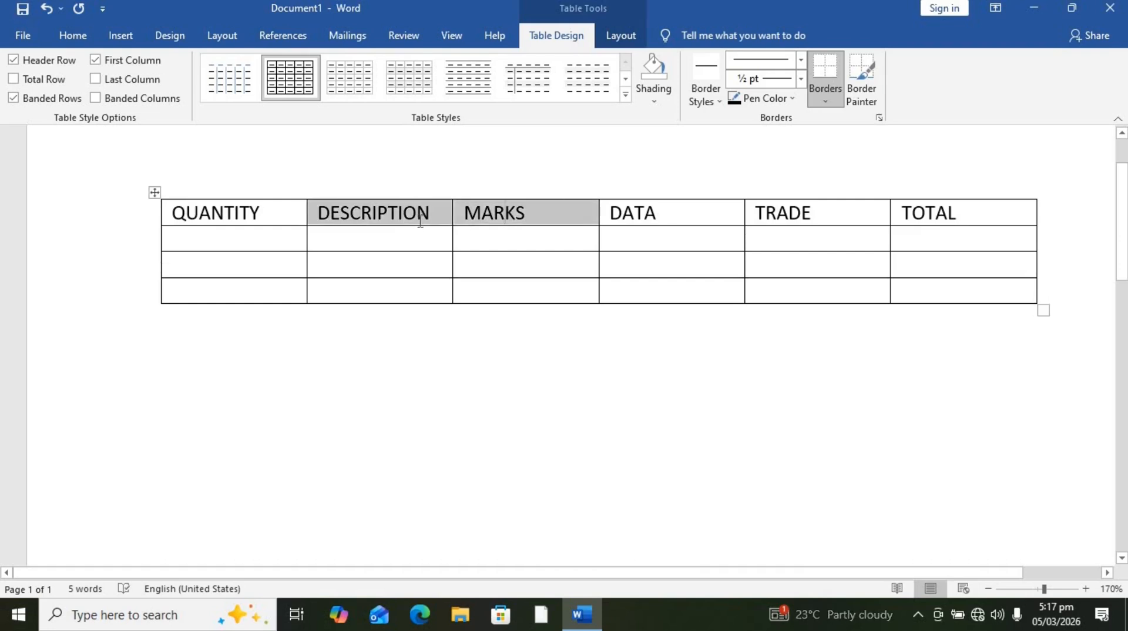
left_click(415, 225)
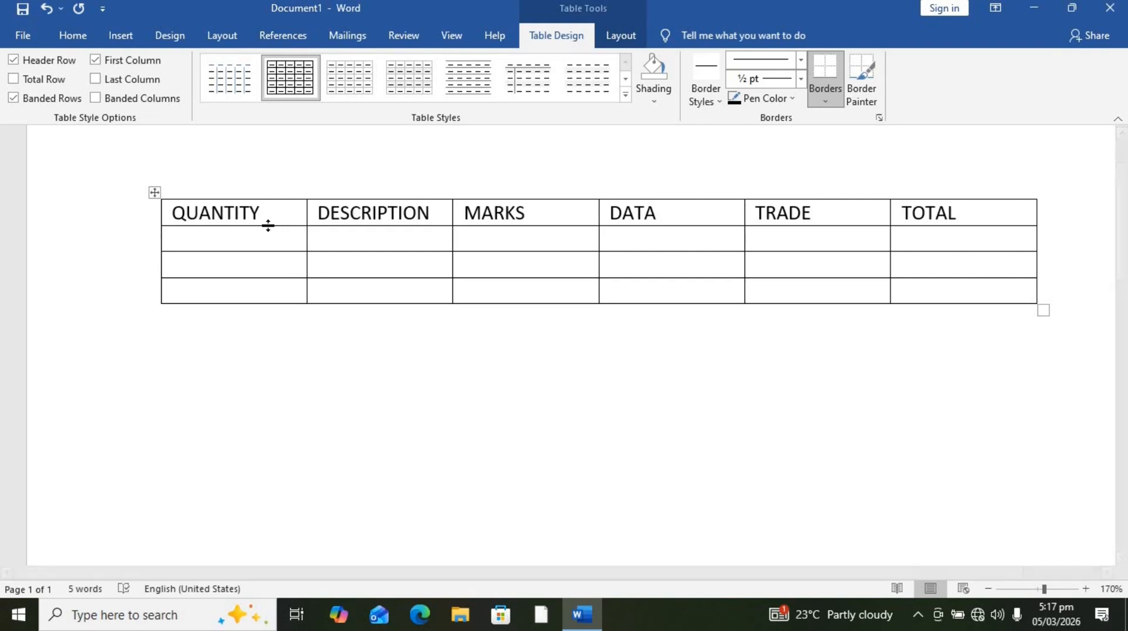
mouse_move(268, 225)
left_mouse_down()
mouse_move(268, 251)
mouse_move(272, 231)
left_mouse_up()
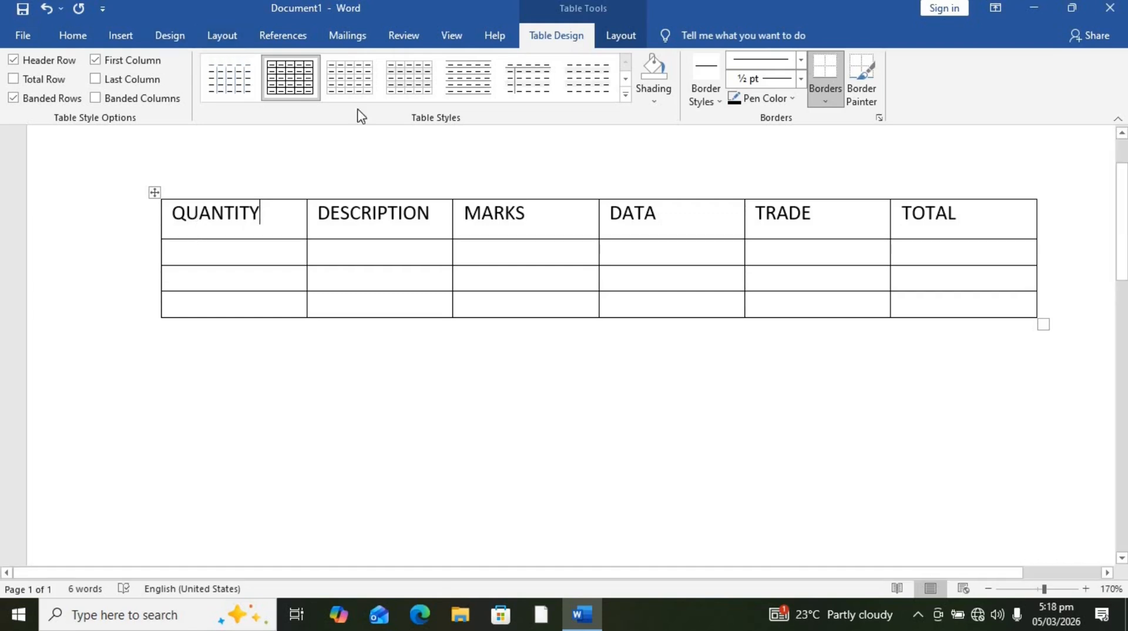
- Set the paragraph spacing before the header row's text to 3 pt
left_click(104, 228)
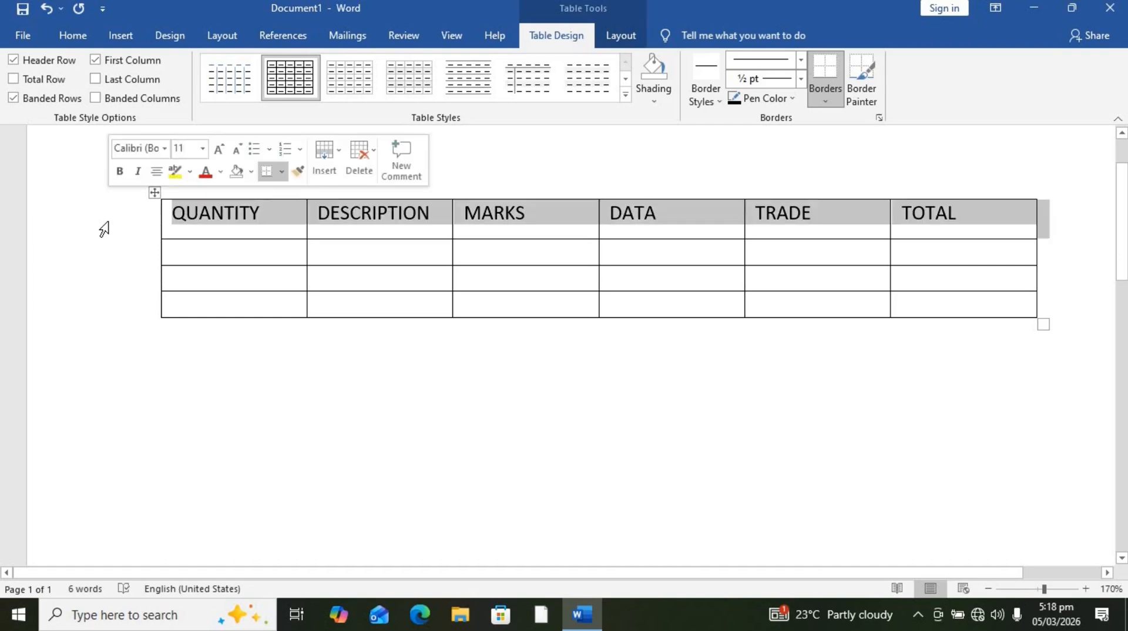
left_click(222, 36)
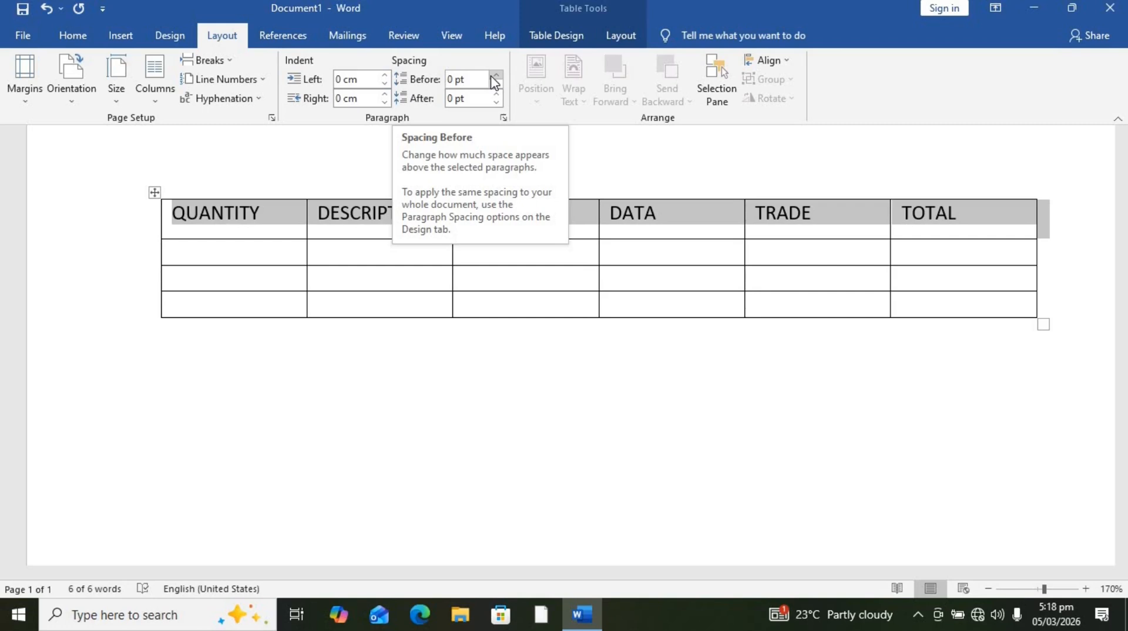
left_click(456, 79)
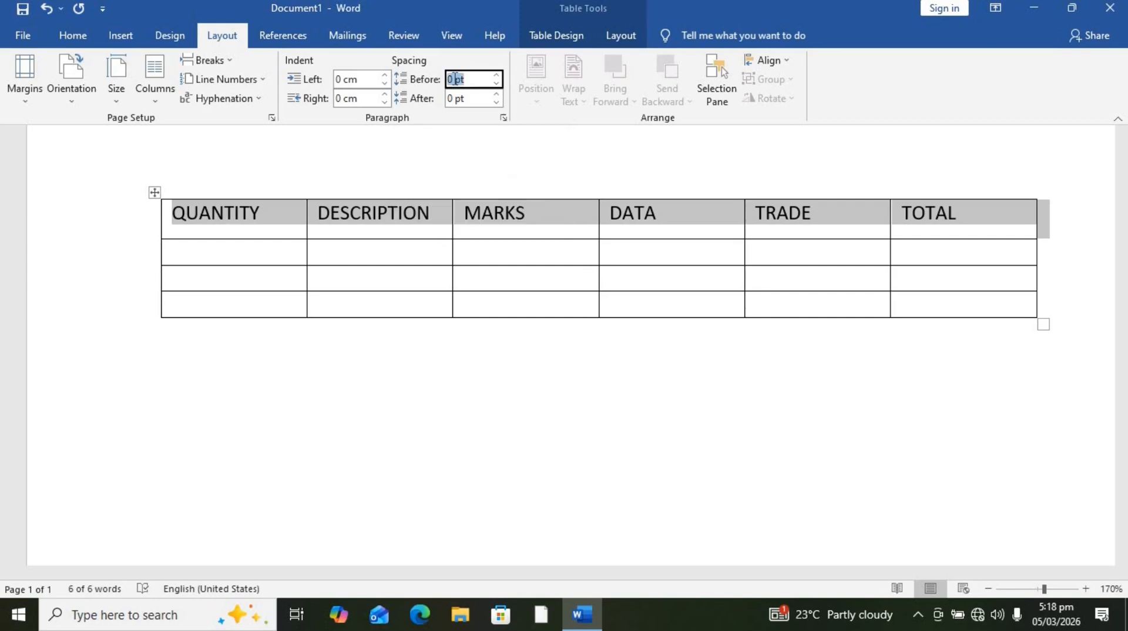
left_click(497, 77)
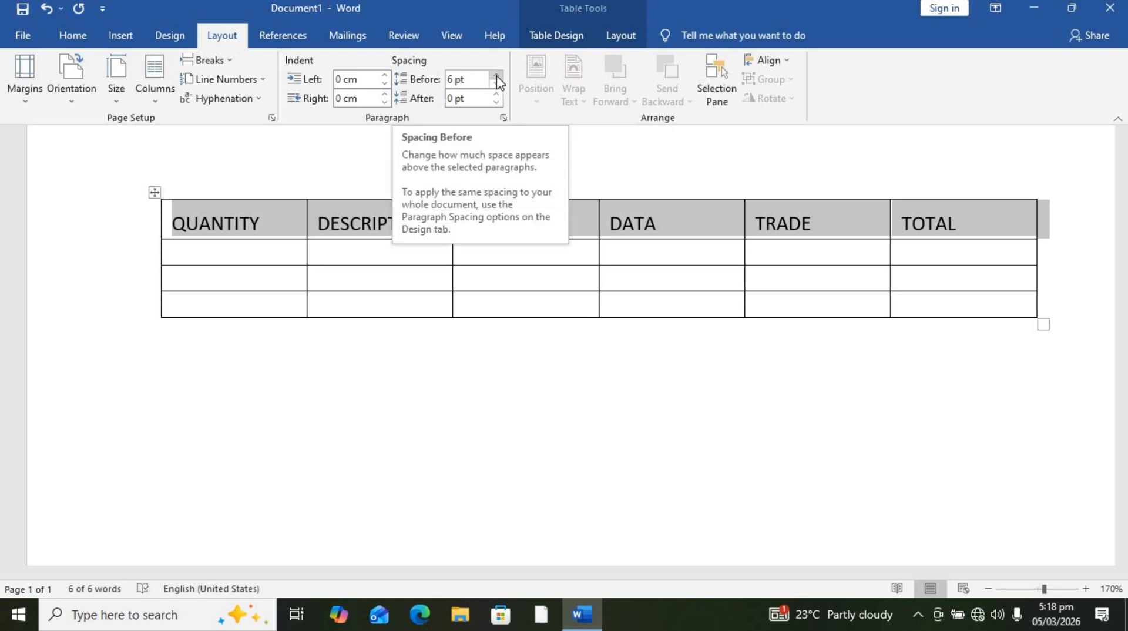
left_click(496, 75)
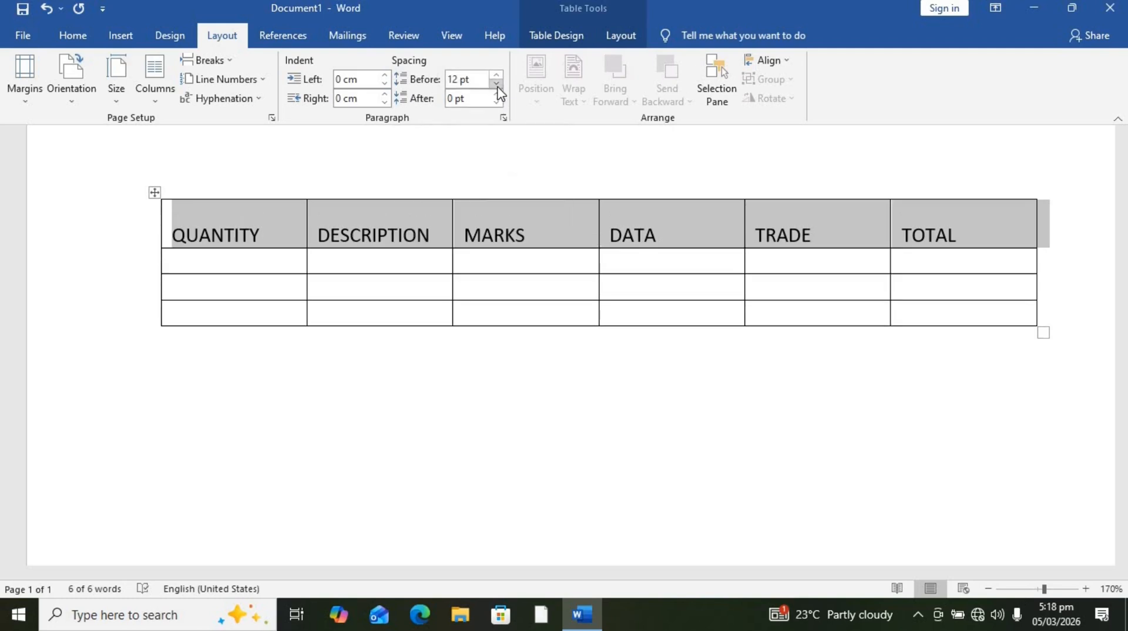
left_click(497, 86)
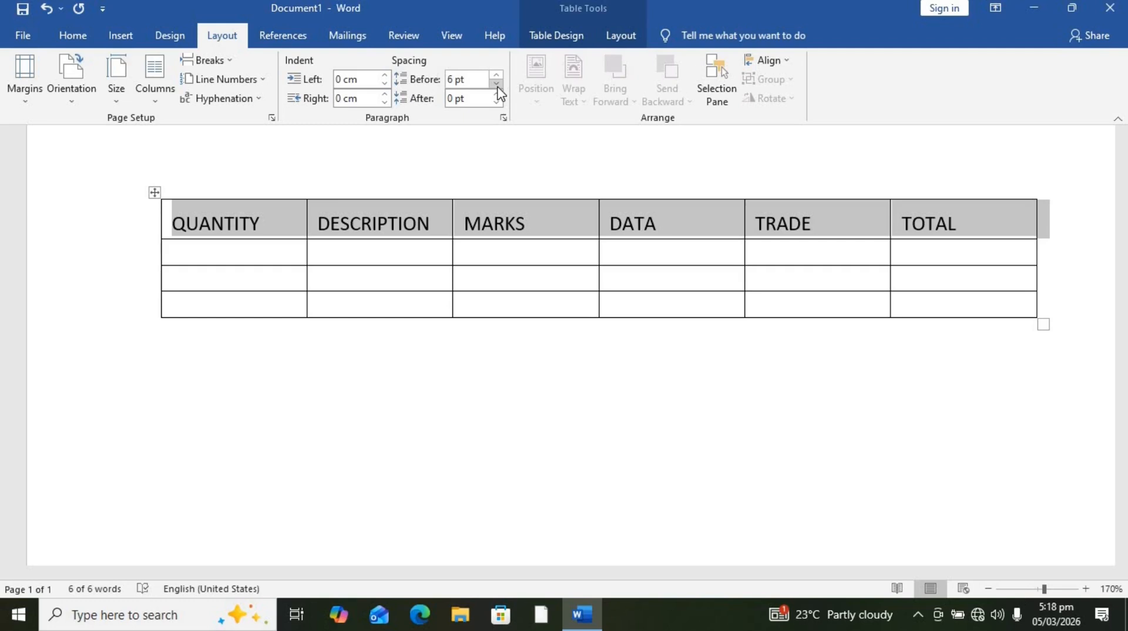
left_click(456, 82)
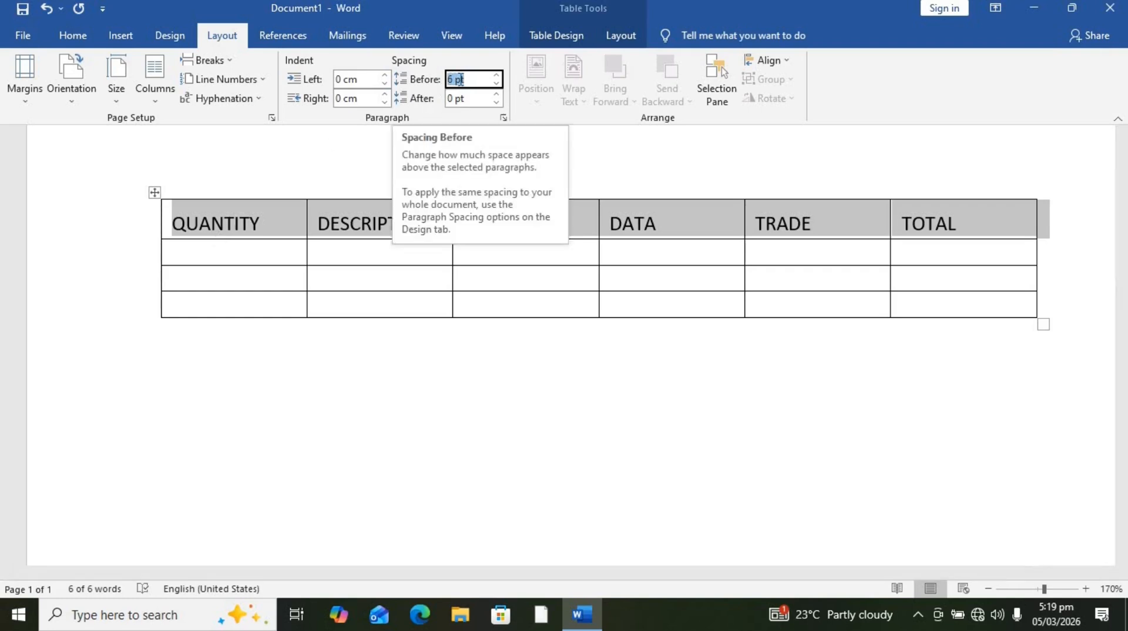
type("3")
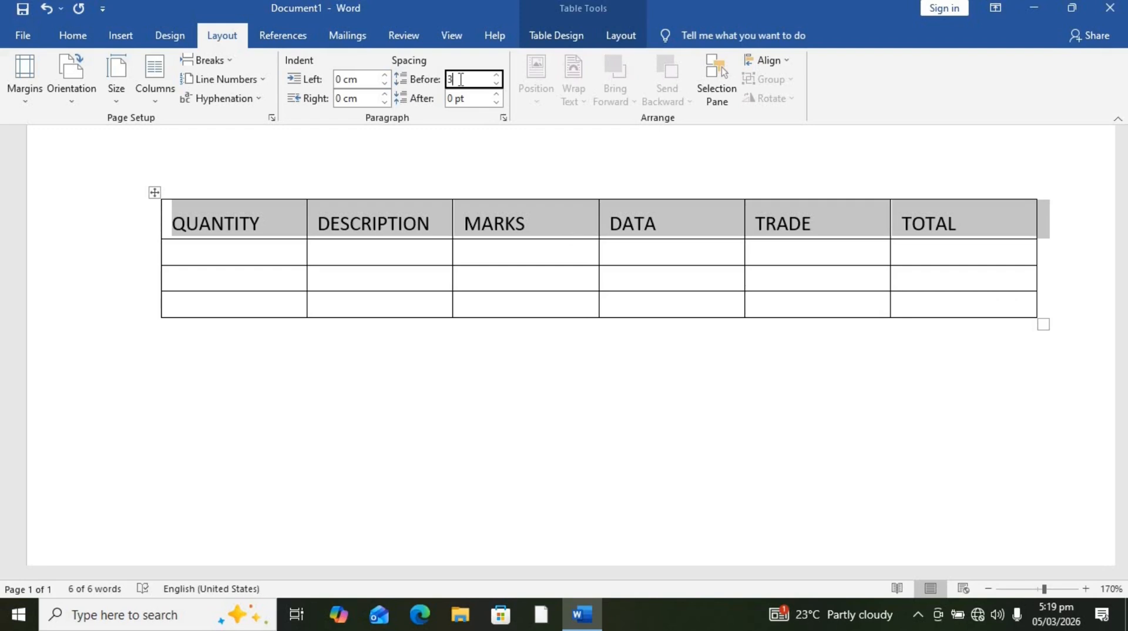
key("Return")
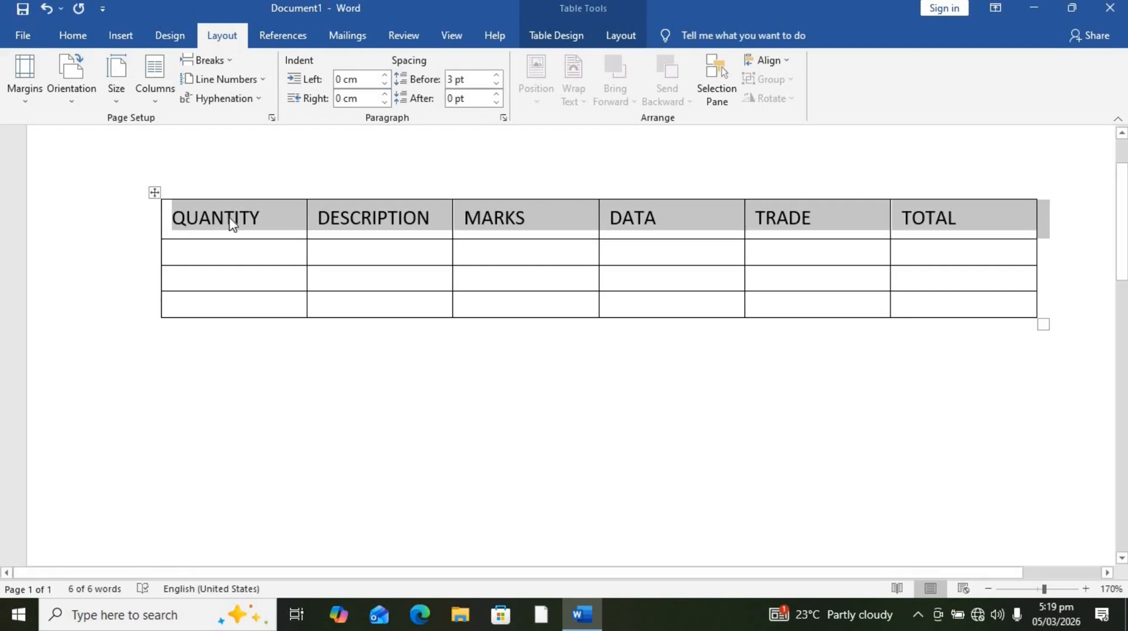
left_click(234, 222)
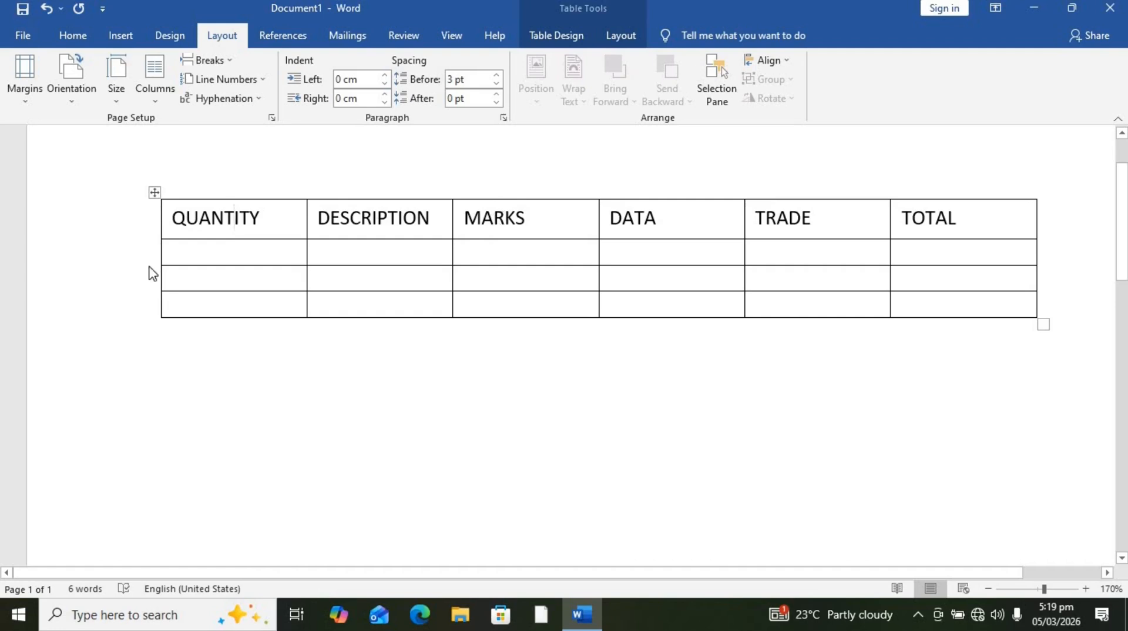
- Enlarge the second and third rows to about the header row's height, and undo the third row's enlargement
left_click(137, 226)
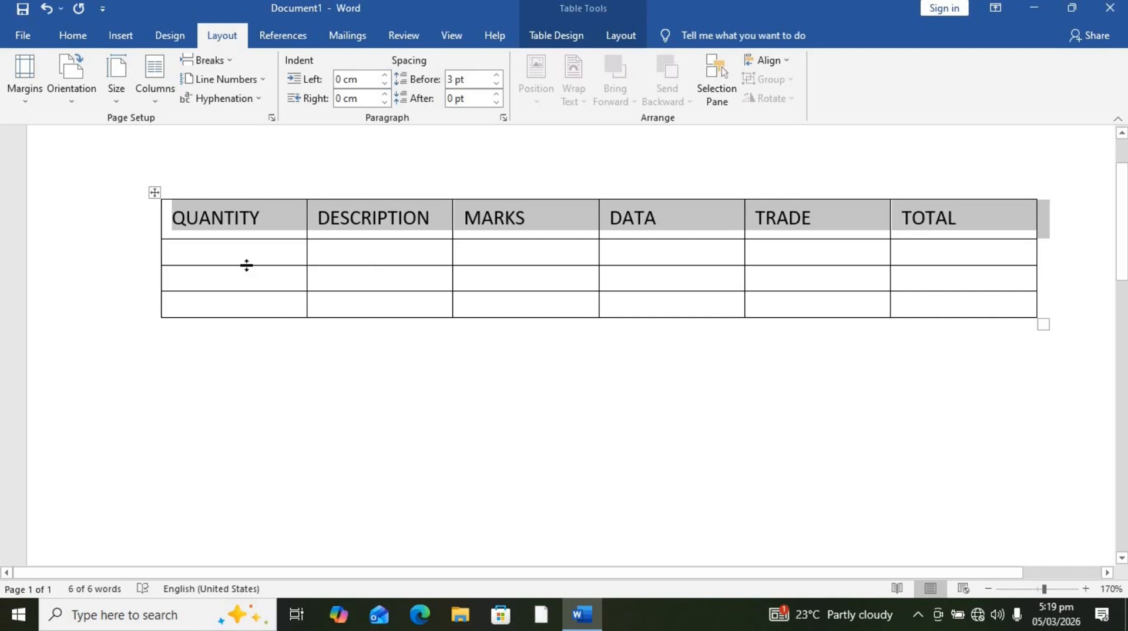
left_click_drag(246, 267, 222, 350)
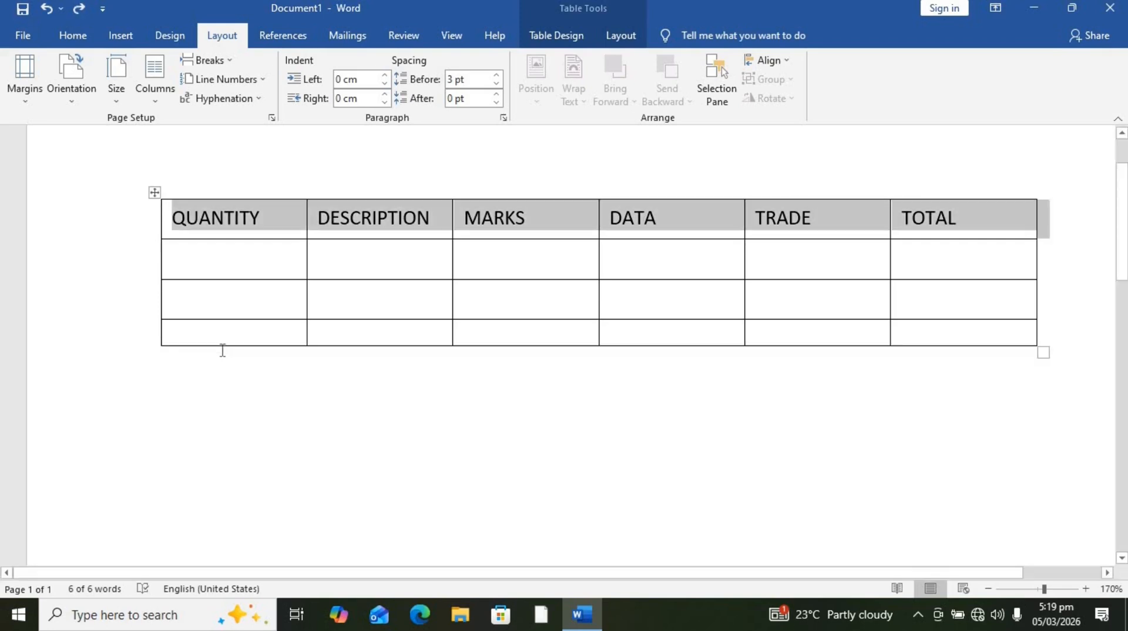
key("ctrl+z")
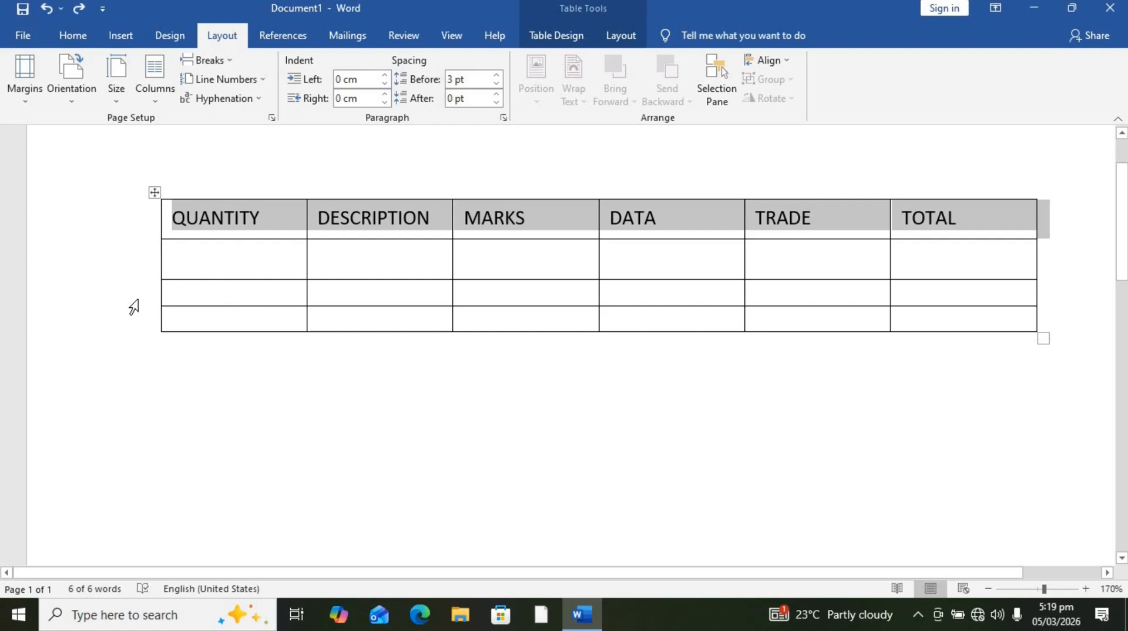
- Delete the last two empty rows of the table and place the cursor in the remaining row's first cell
left_click_drag(131, 306, 132, 328)
right_click(187, 252)
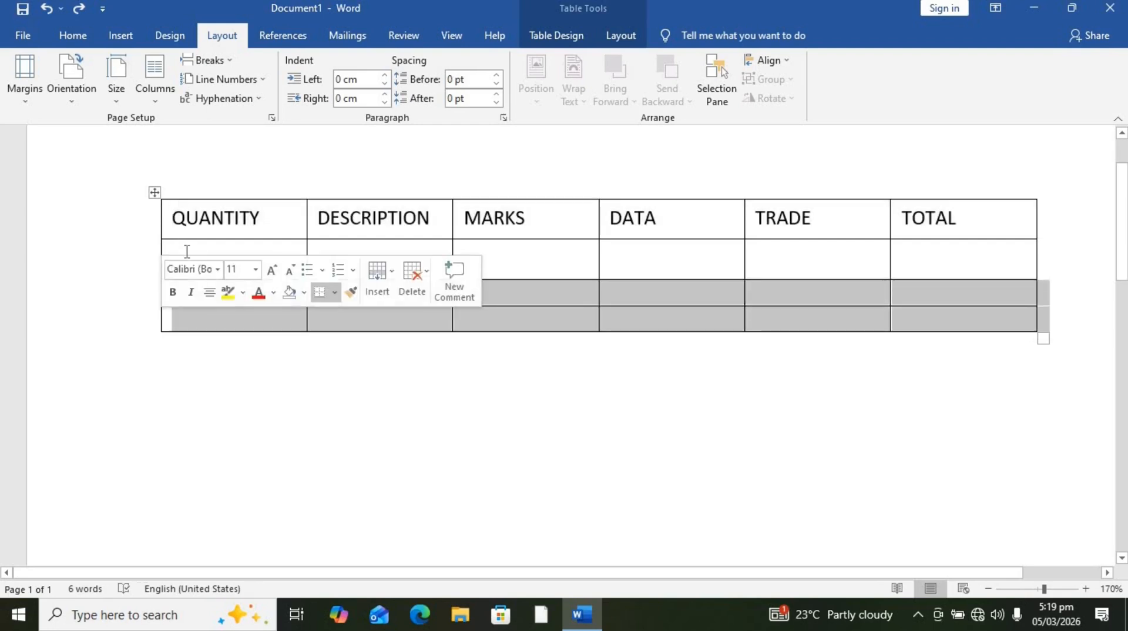
left_click(185, 252)
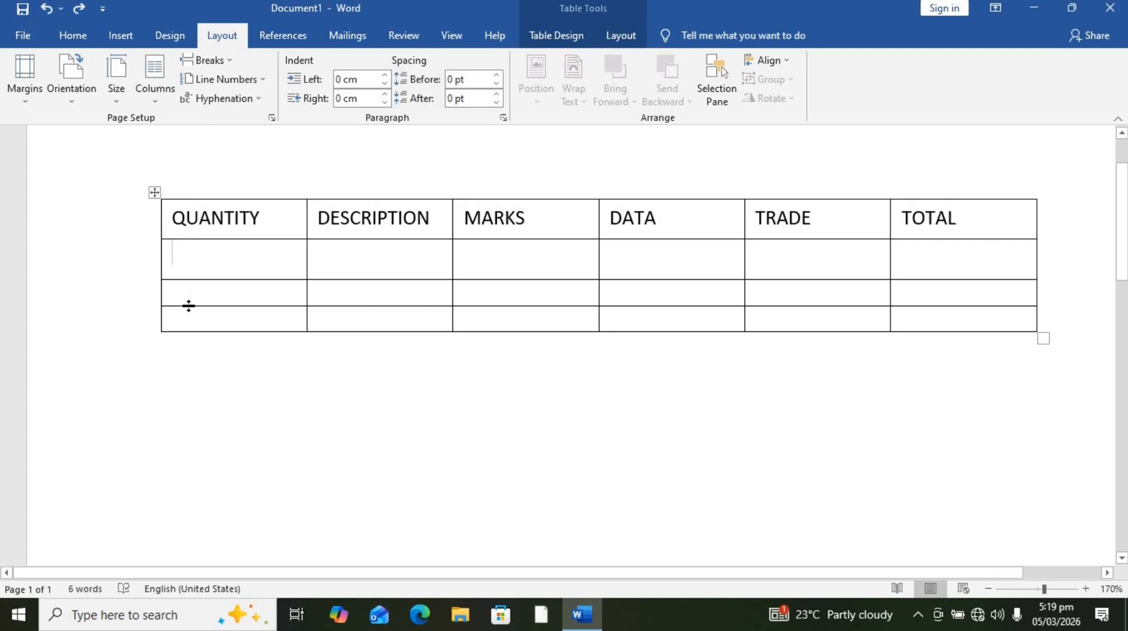
left_click_drag(188, 306, 190, 312)
left_click(129, 304)
left_click(125, 313, "shift")
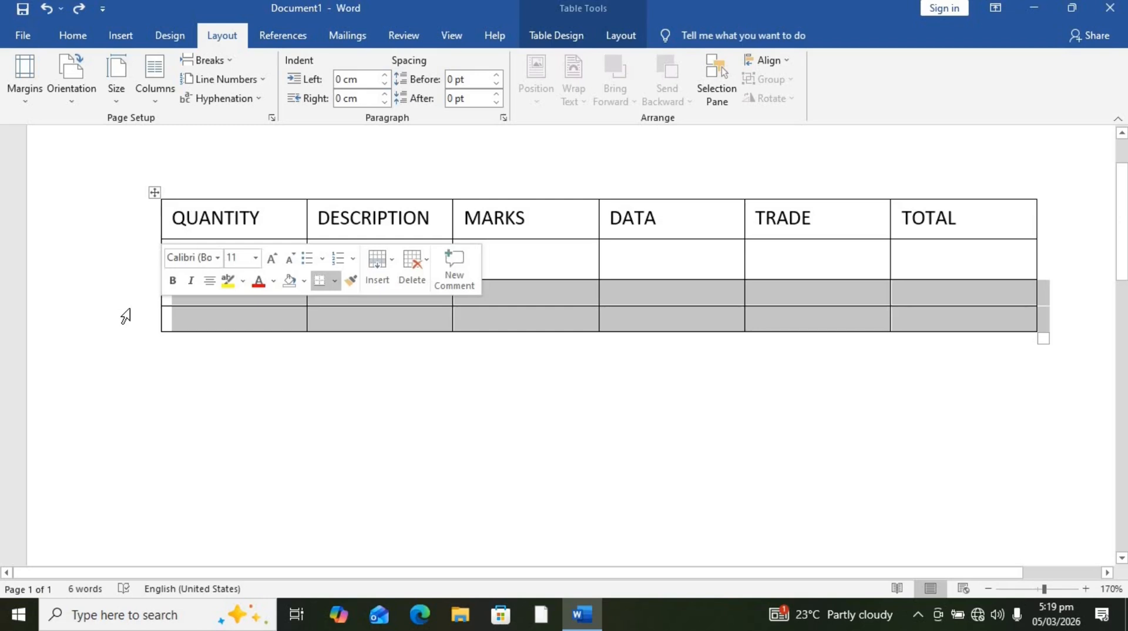
key("BackSpace")
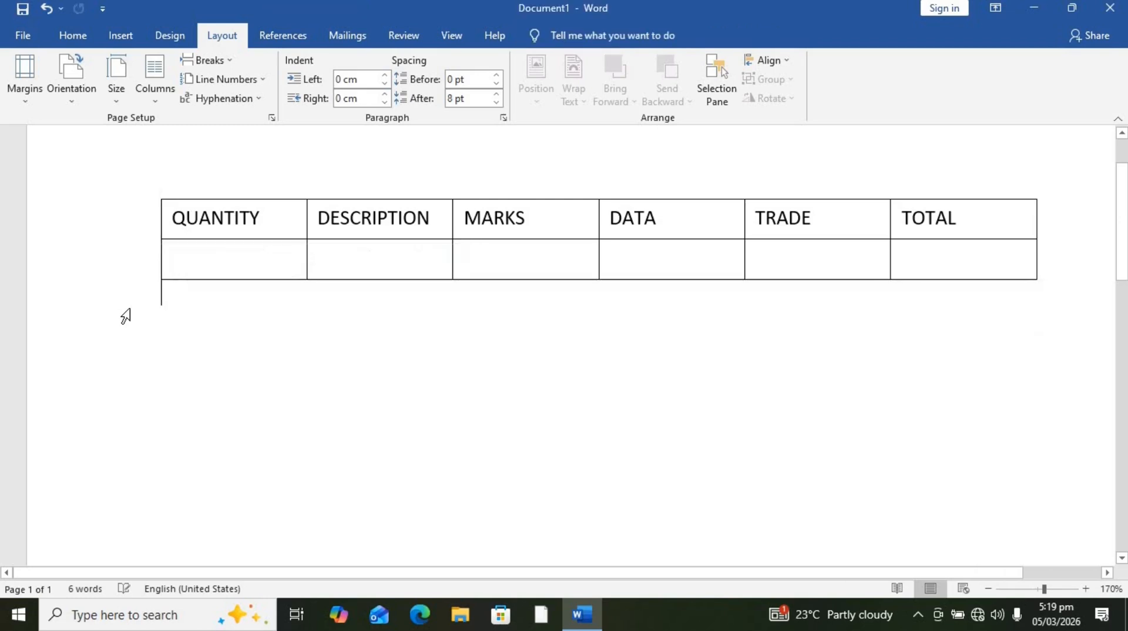
left_click(221, 255)
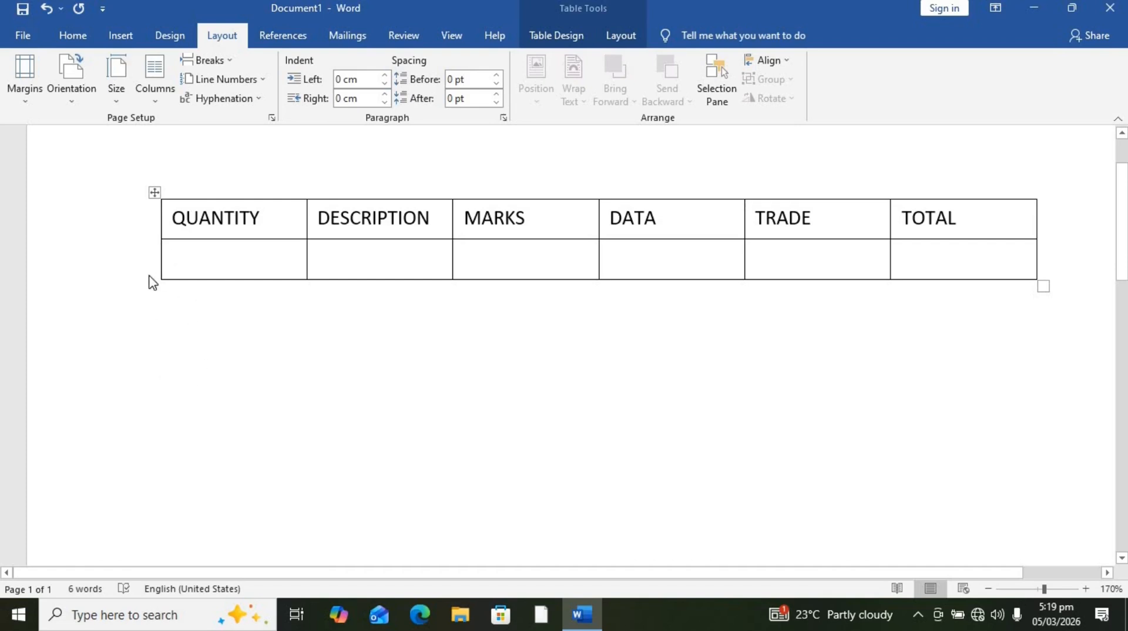
- Insert one empty row directly below the header row and two more at the end of the table
mouse_move(157, 283)
mouse_move(143, 251)
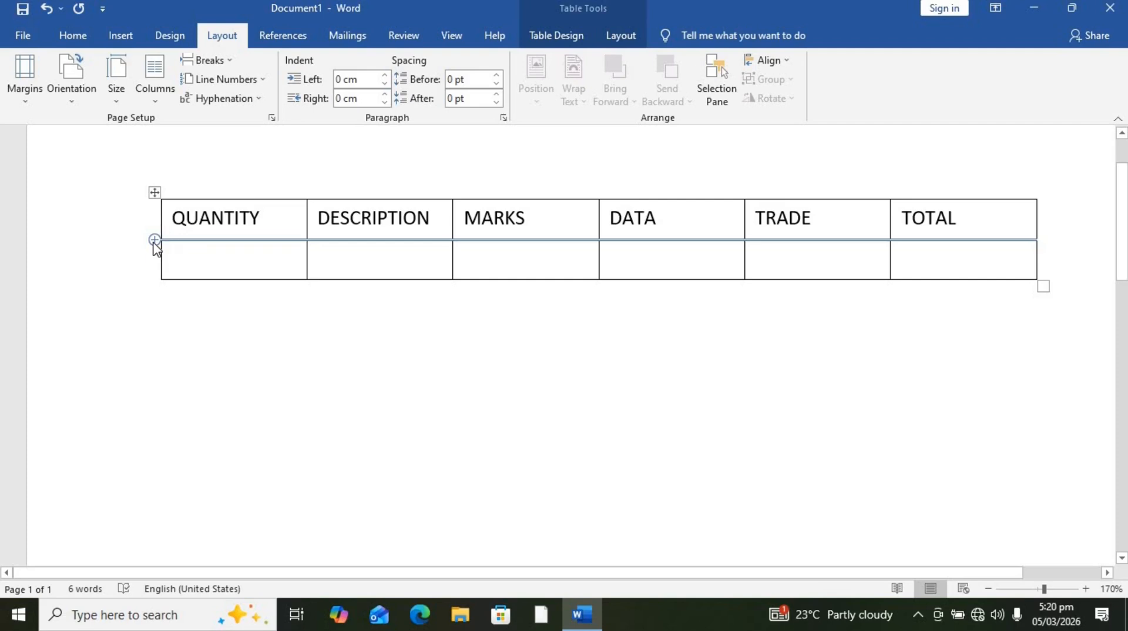
left_click(154, 240)
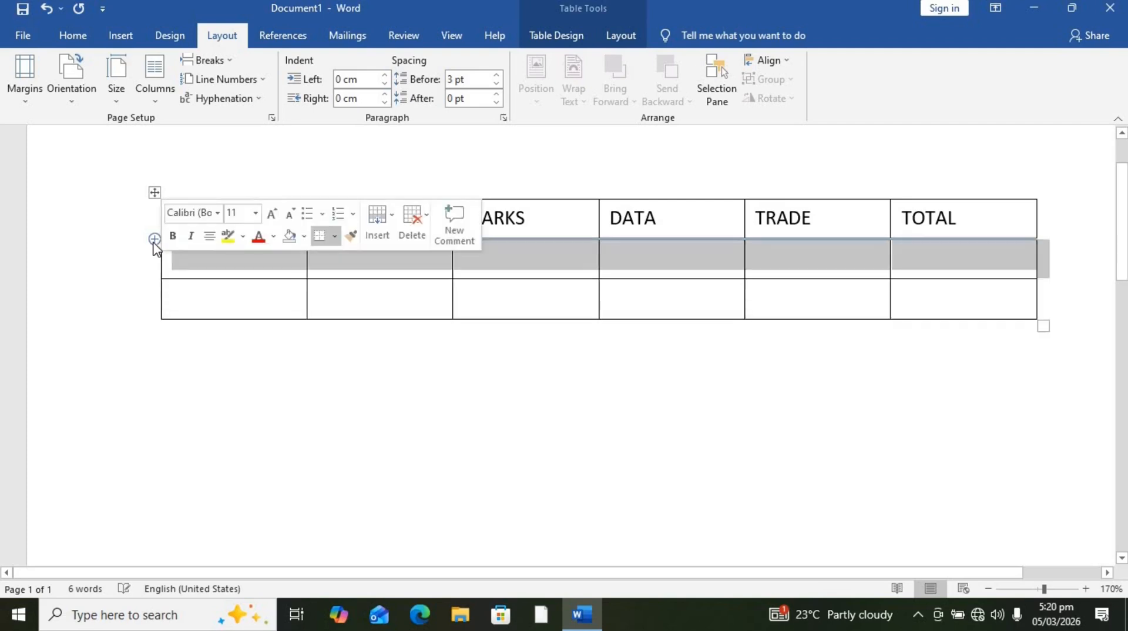
left_click(217, 303)
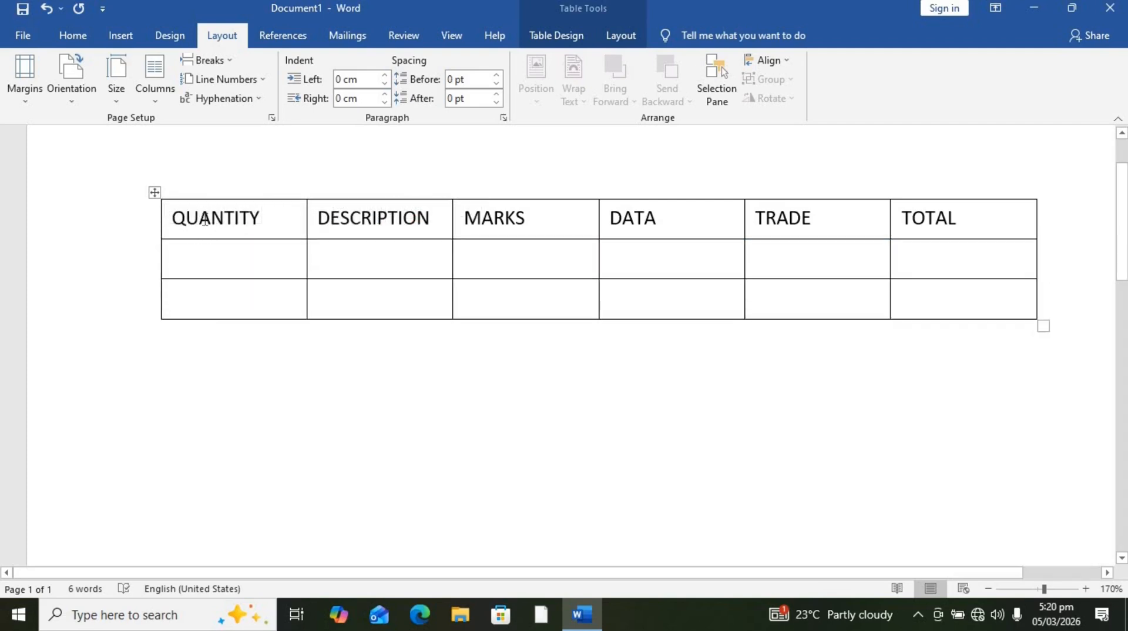
mouse_move(157, 324)
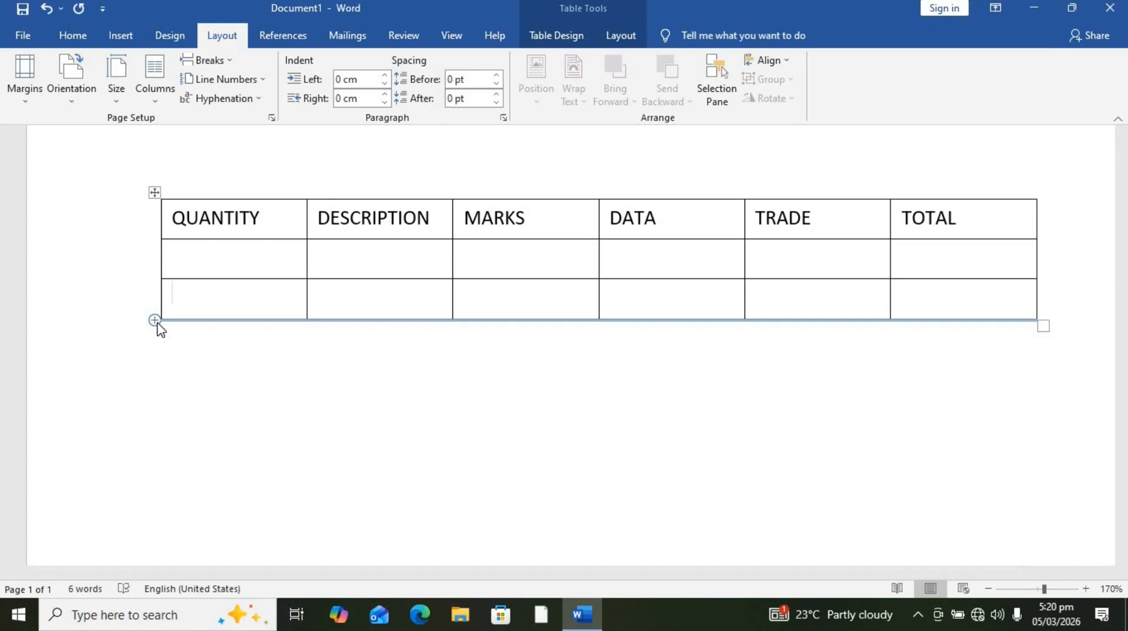
left_click(155, 321)
left_click(196, 348)
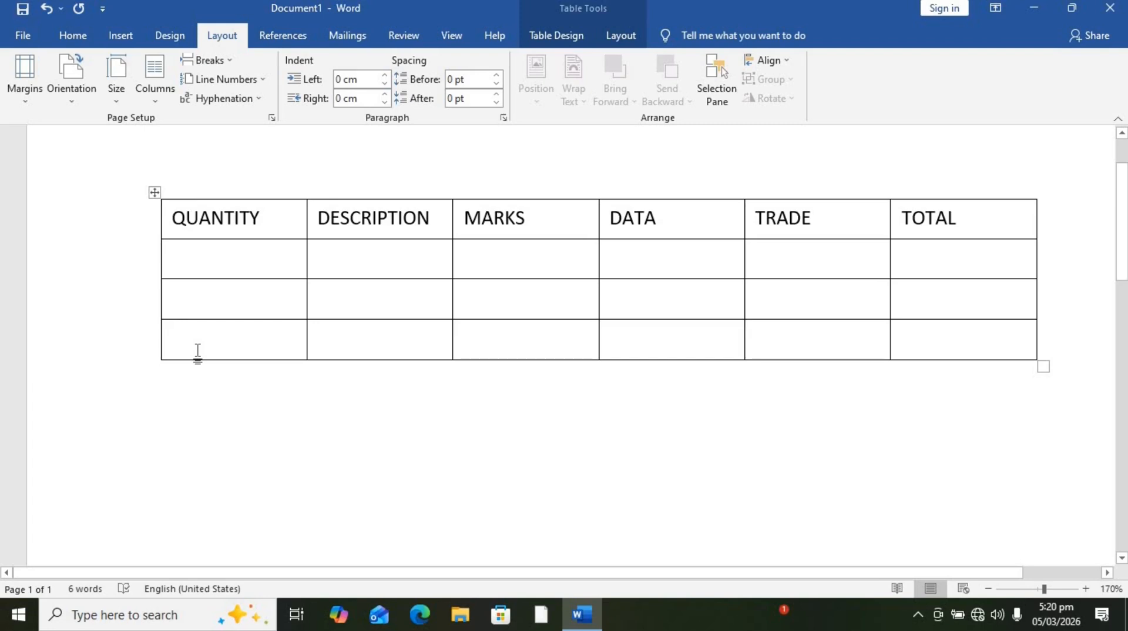
mouse_move(156, 362)
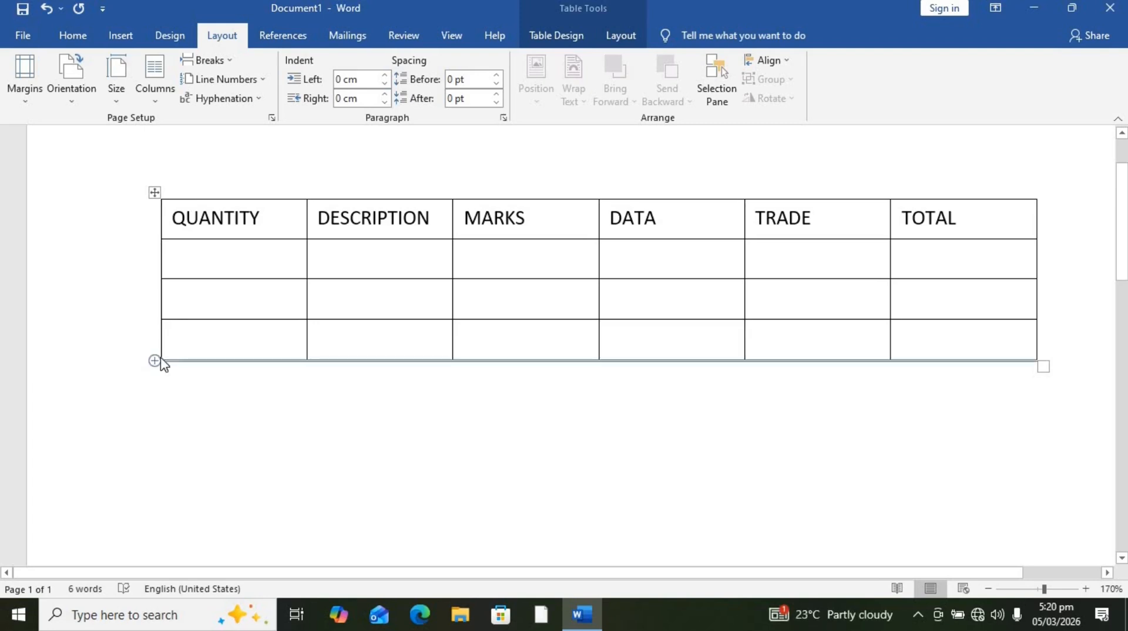
left_click(155, 361)
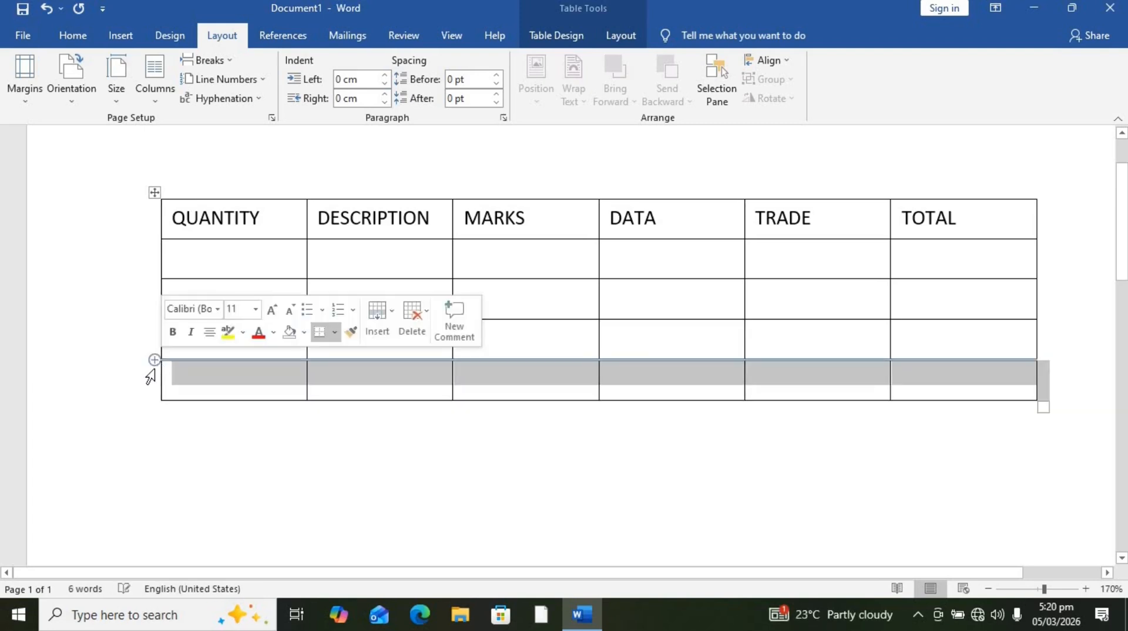
left_click(177, 382)
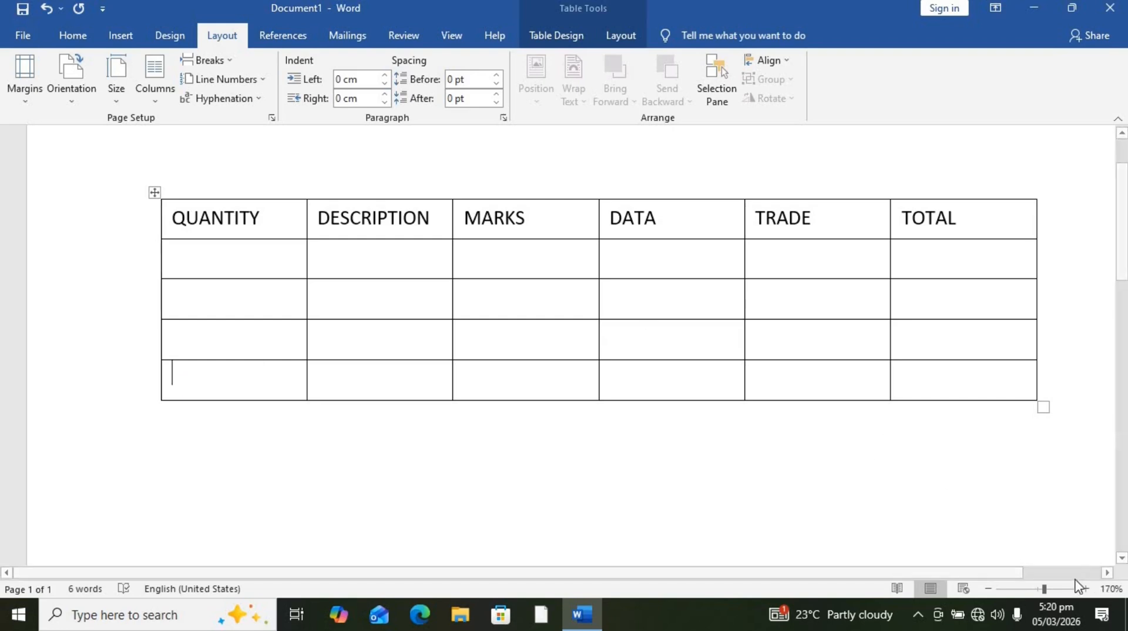
- Examine the design and layout options available for the whole table
left_click(993, 591)
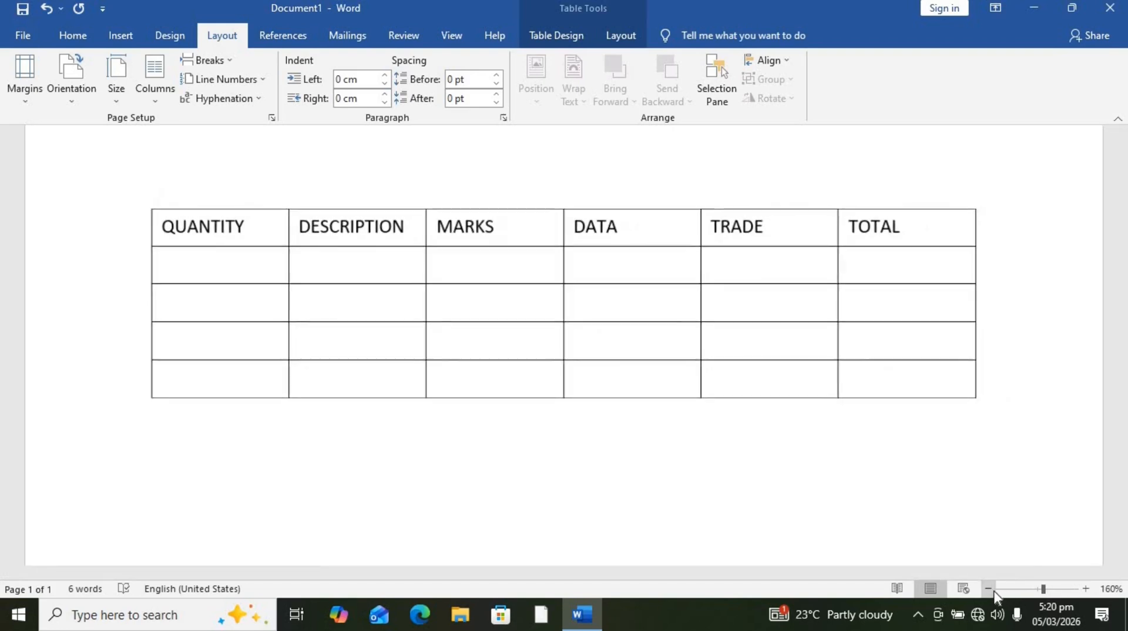
left_click(994, 591)
left_click(993, 591)
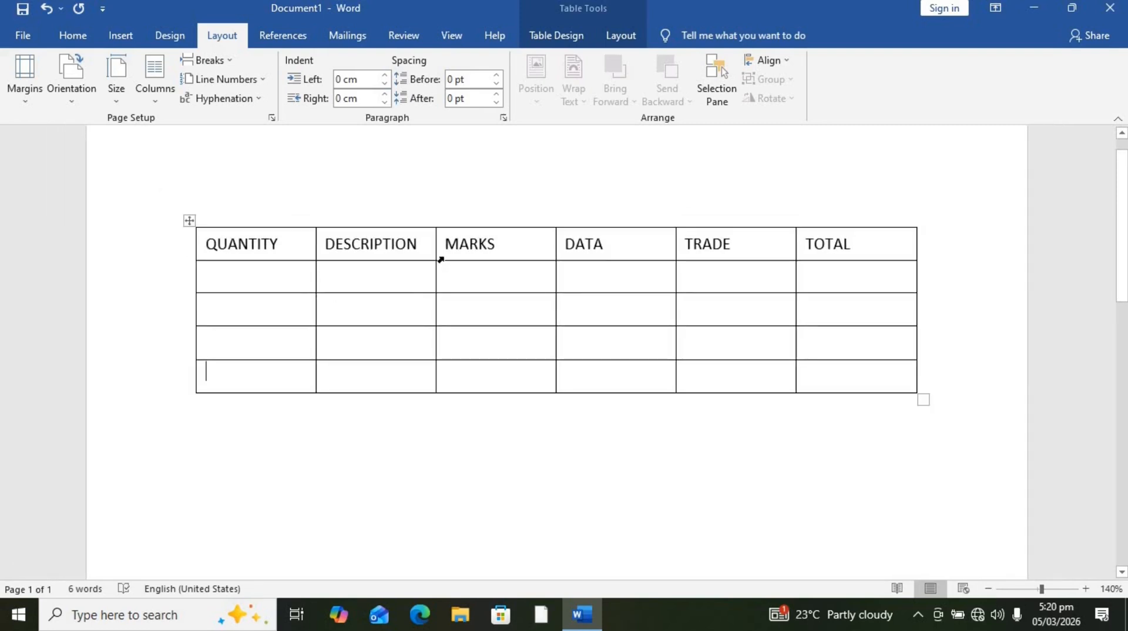
left_click(177, 254)
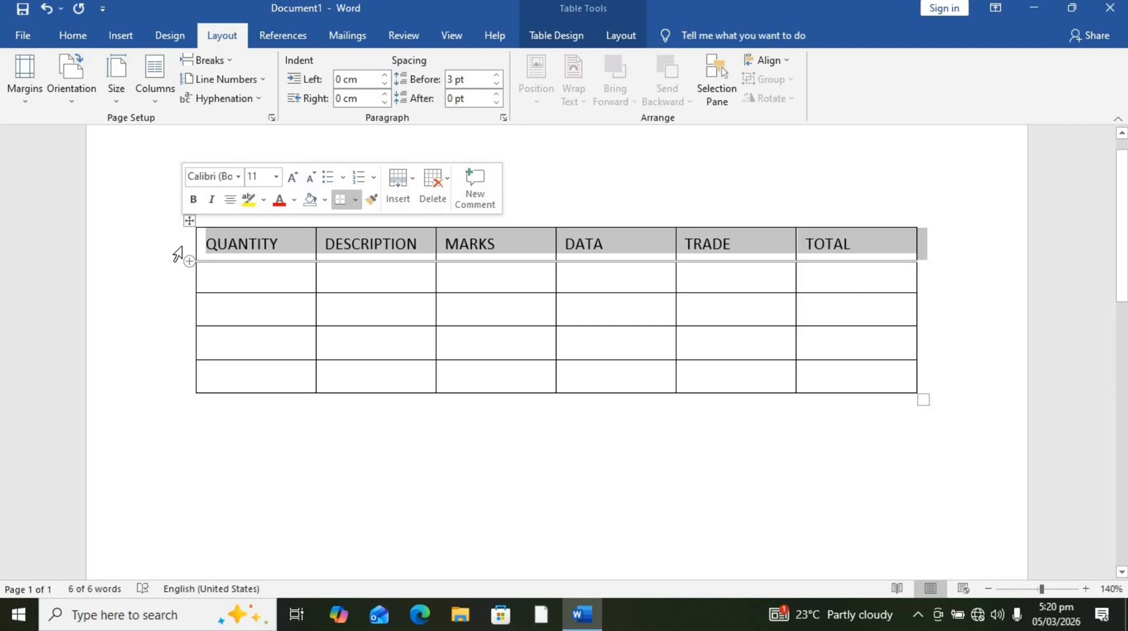
left_click(74, 37)
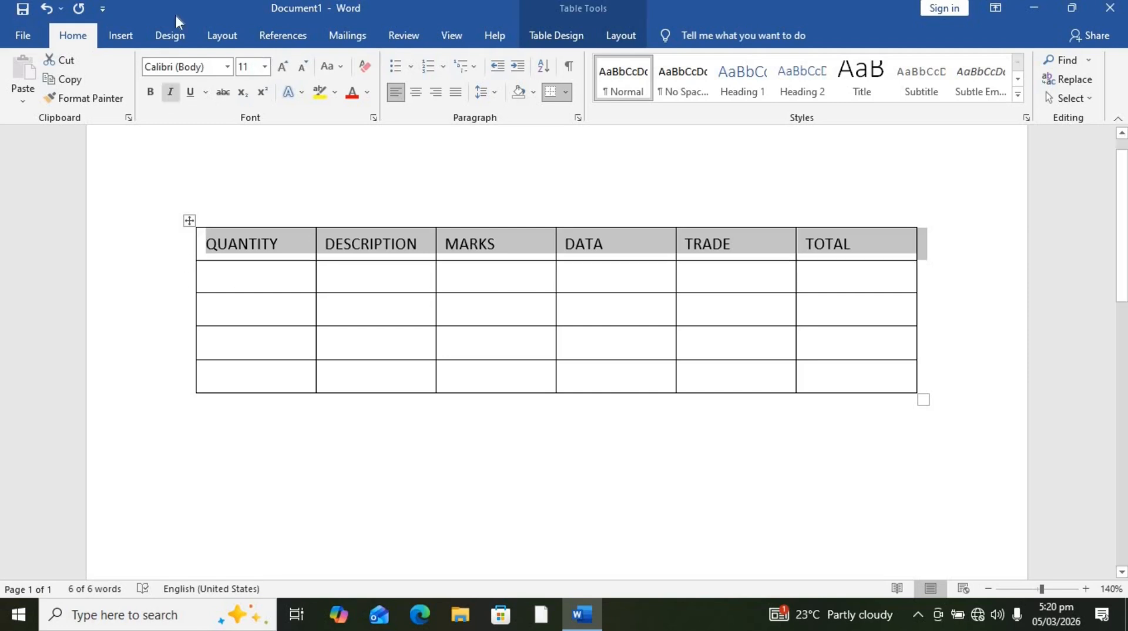
left_click(117, 36)
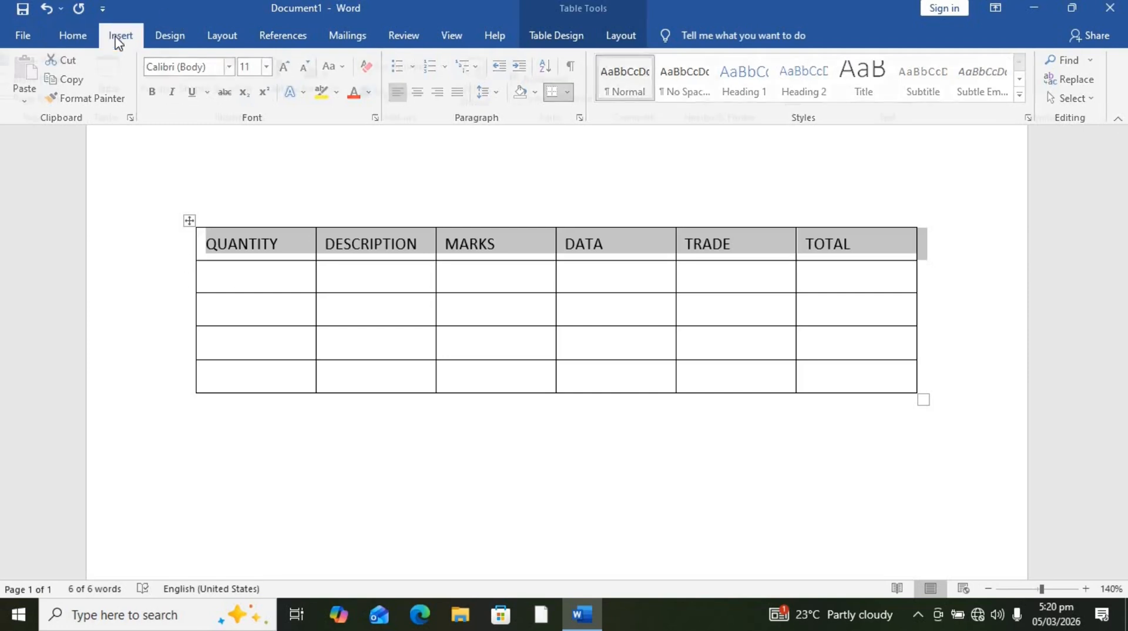
left_click(225, 260)
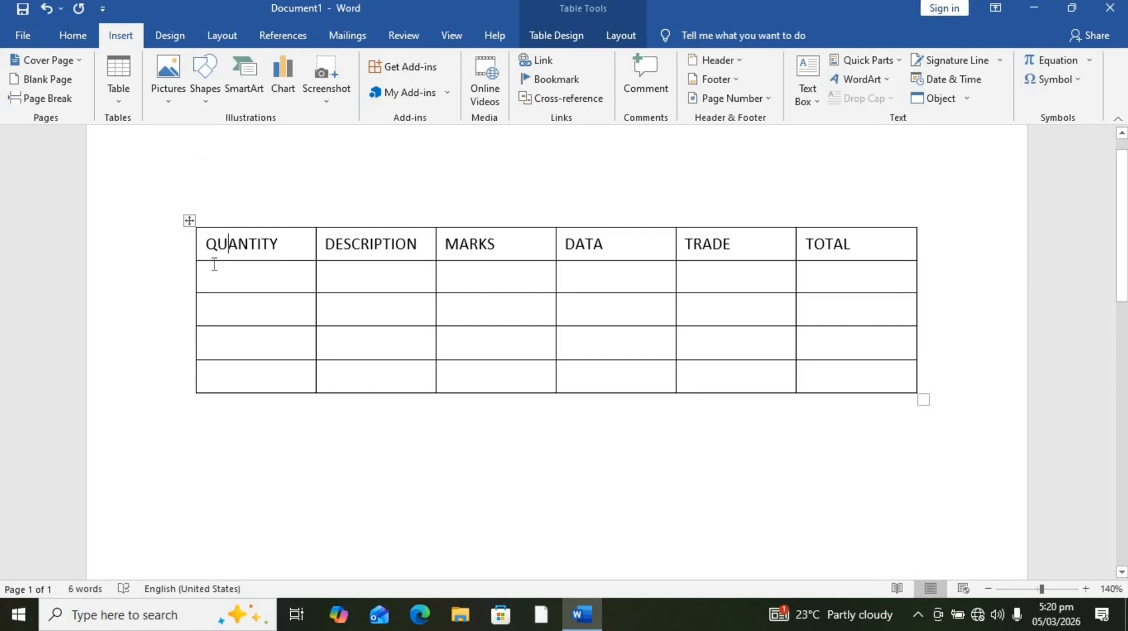
left_click(190, 221)
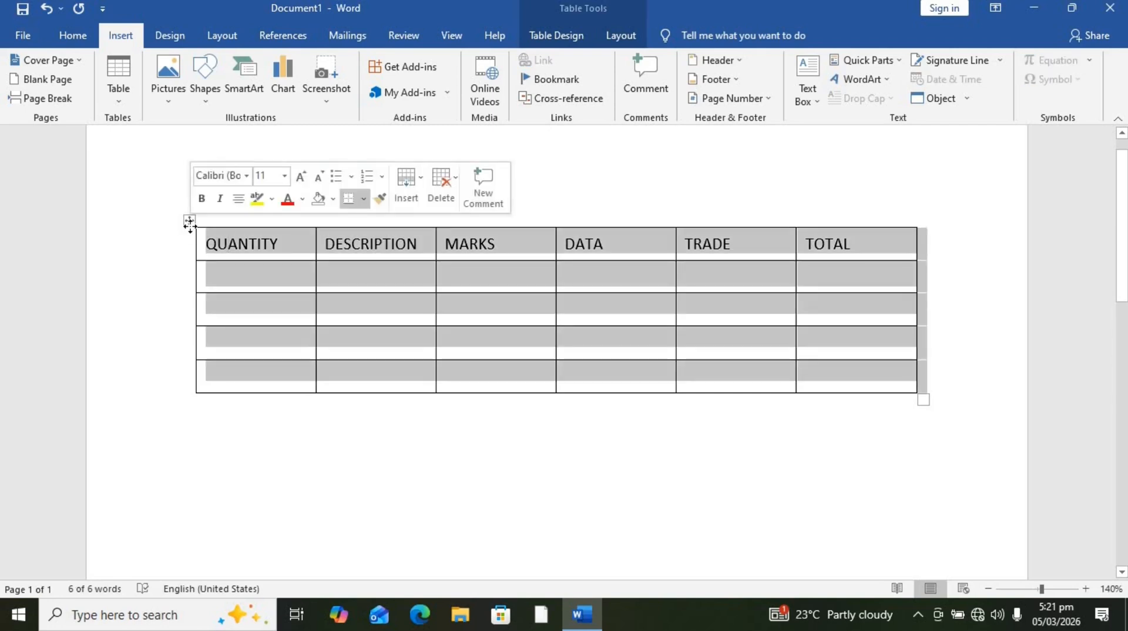
left_click(287, 420)
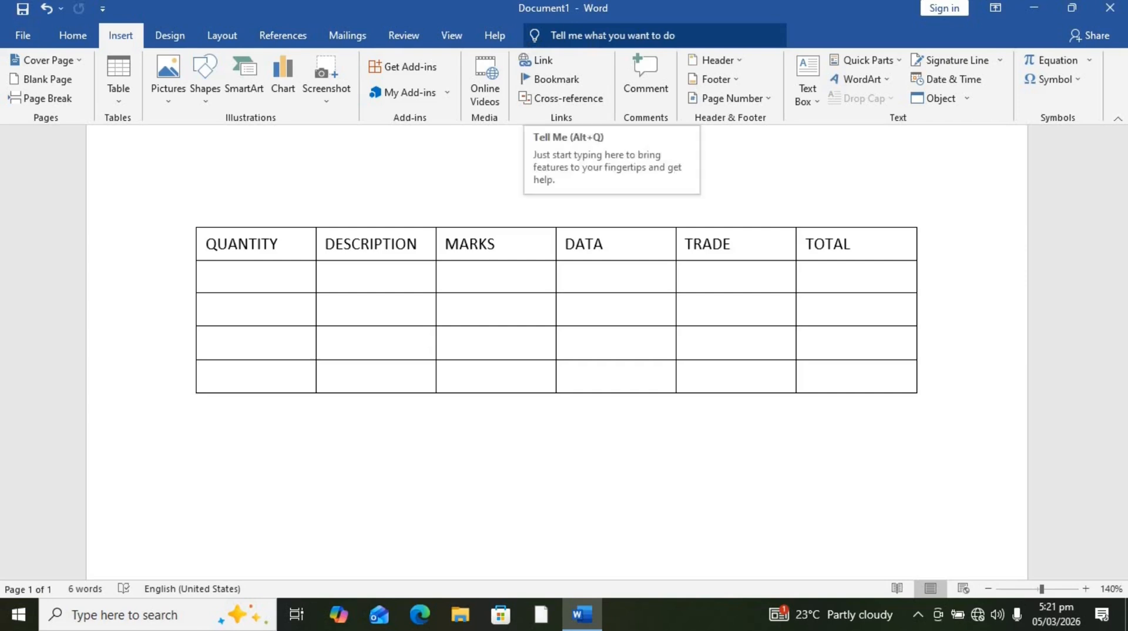
left_click(216, 243)
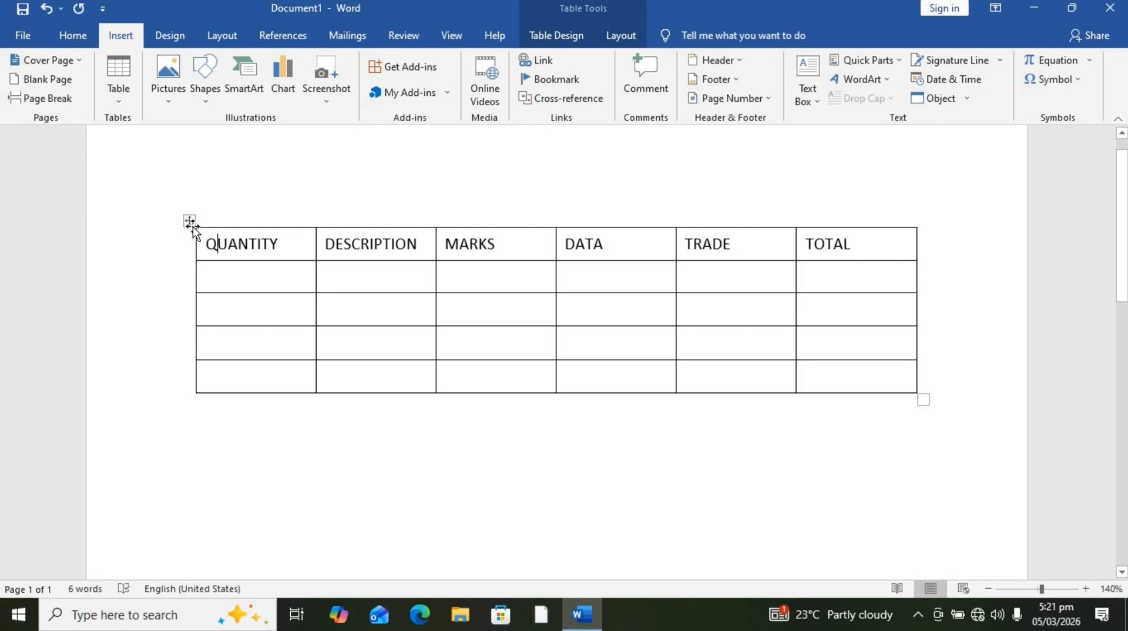
left_click(171, 235)
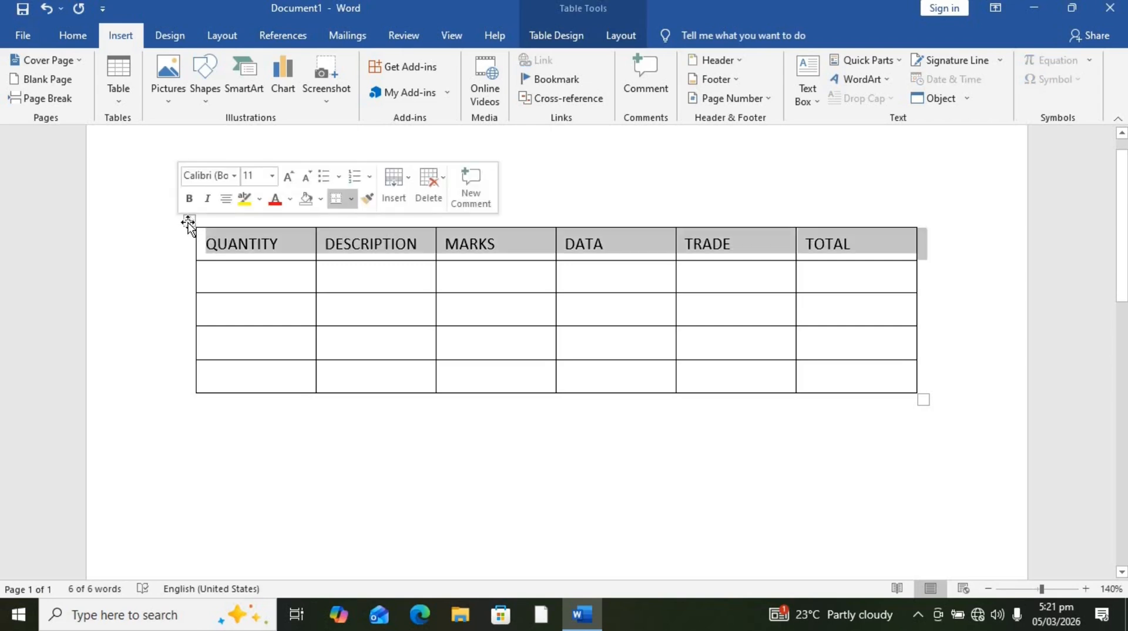
left_click(188, 224)
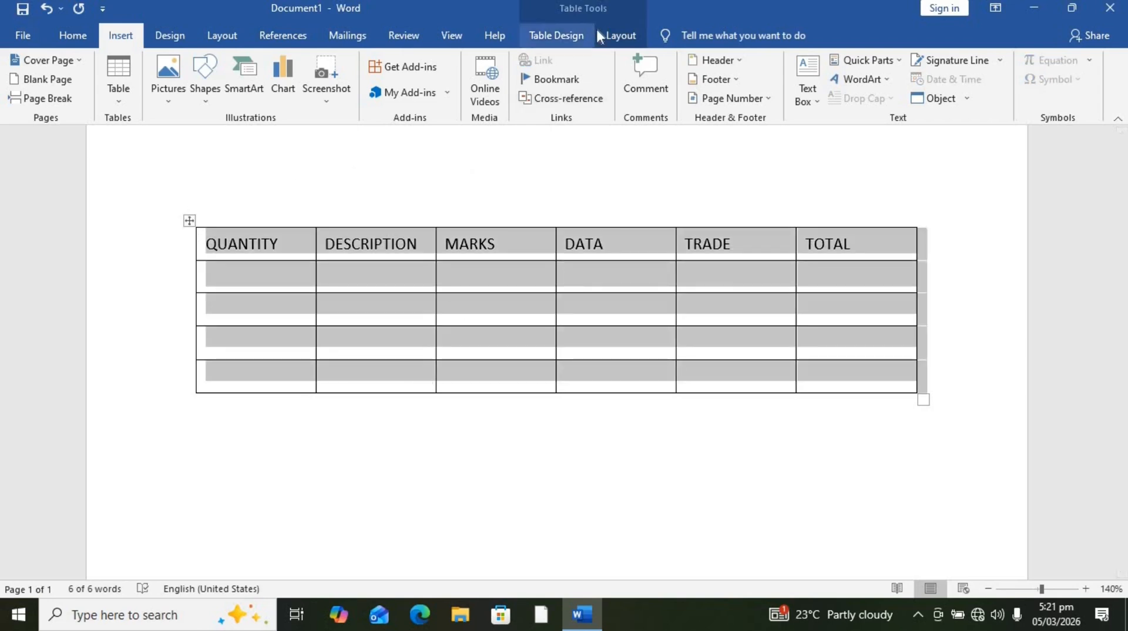
left_click(568, 36)
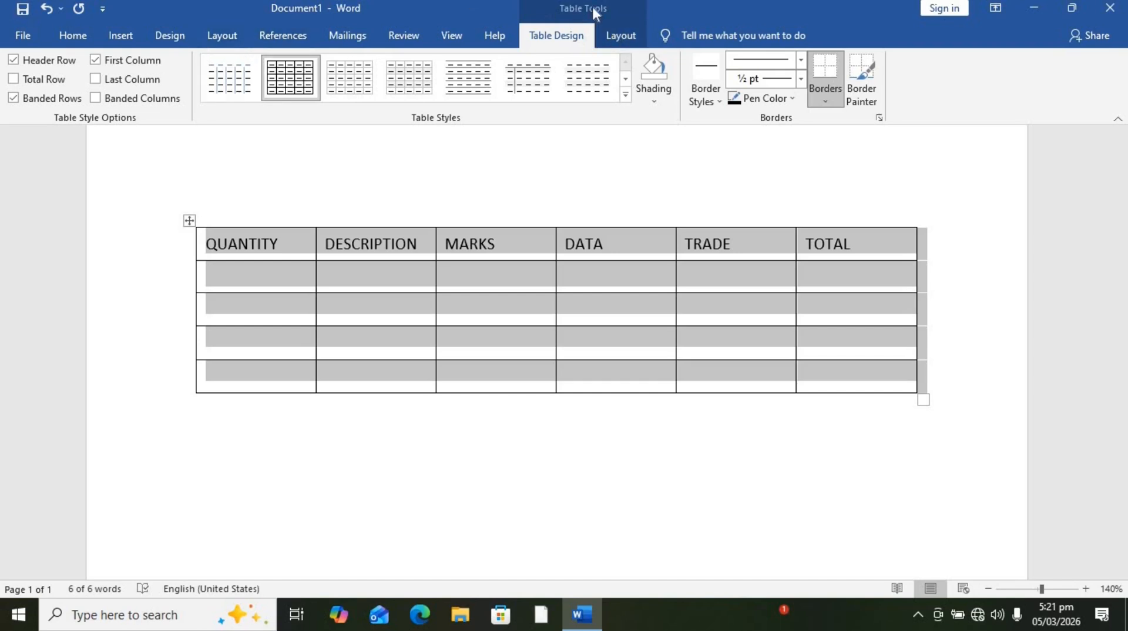
left_click(613, 39)
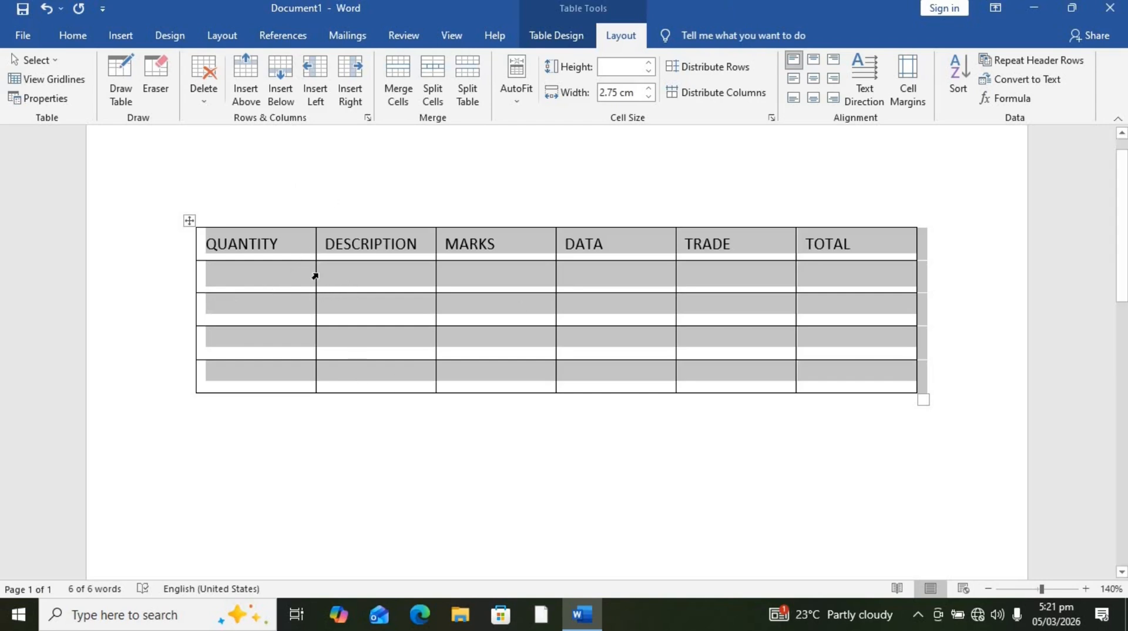
left_click(494, 452)
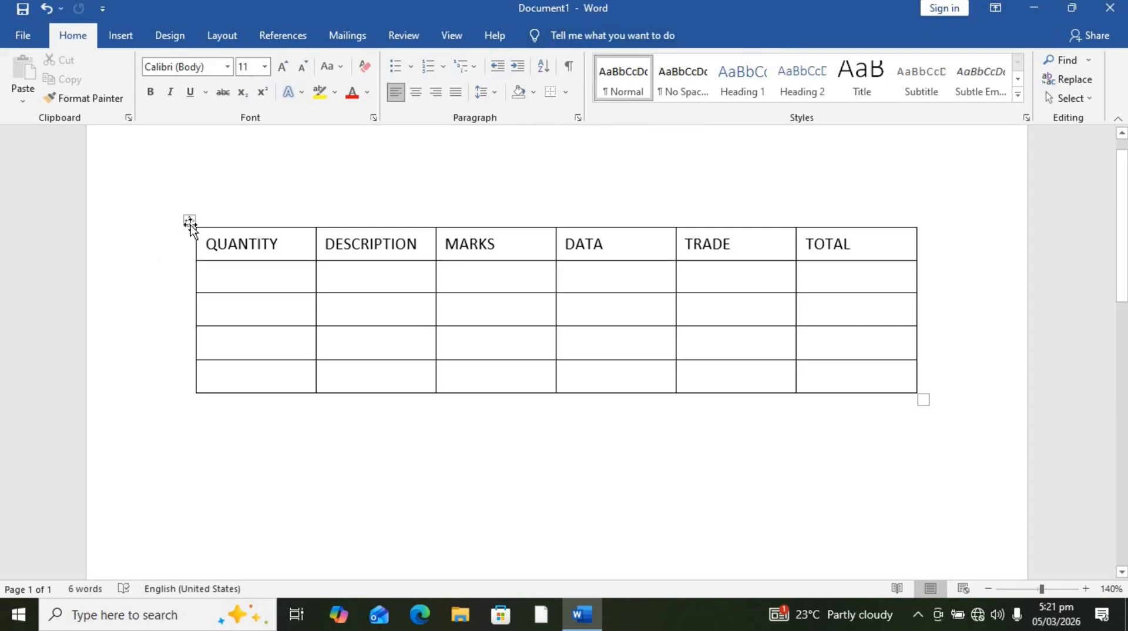
- Apply the light-blue Grid Table 5 Dark - Accent 5 style to the whole table
left_click(190, 222)
left_click(638, 33)
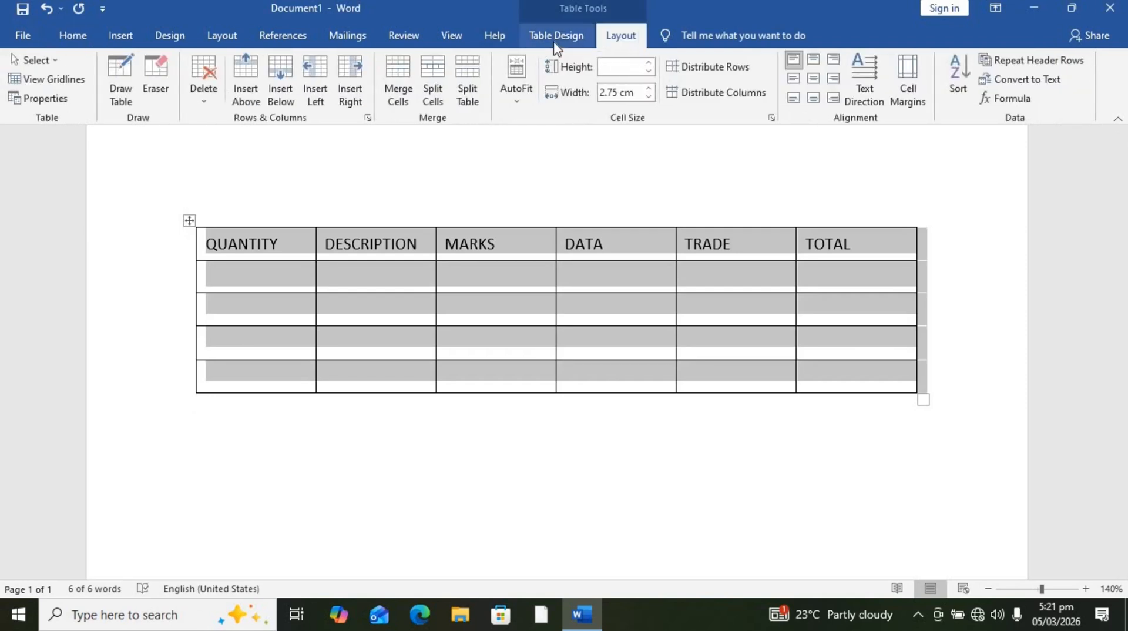
left_click(556, 42)
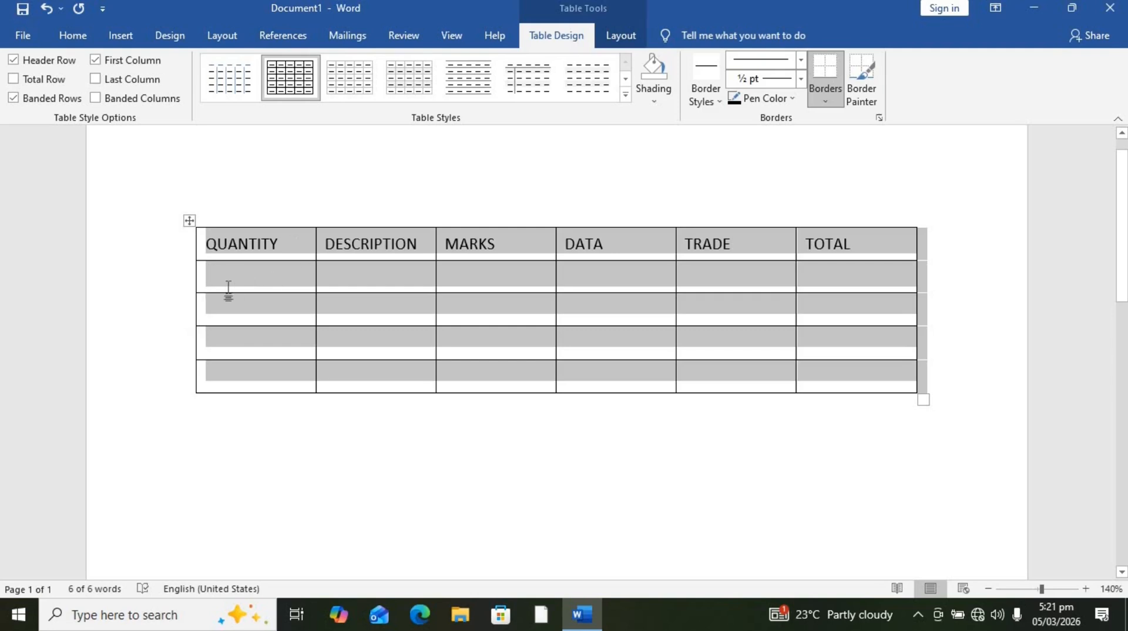
left_click(625, 99)
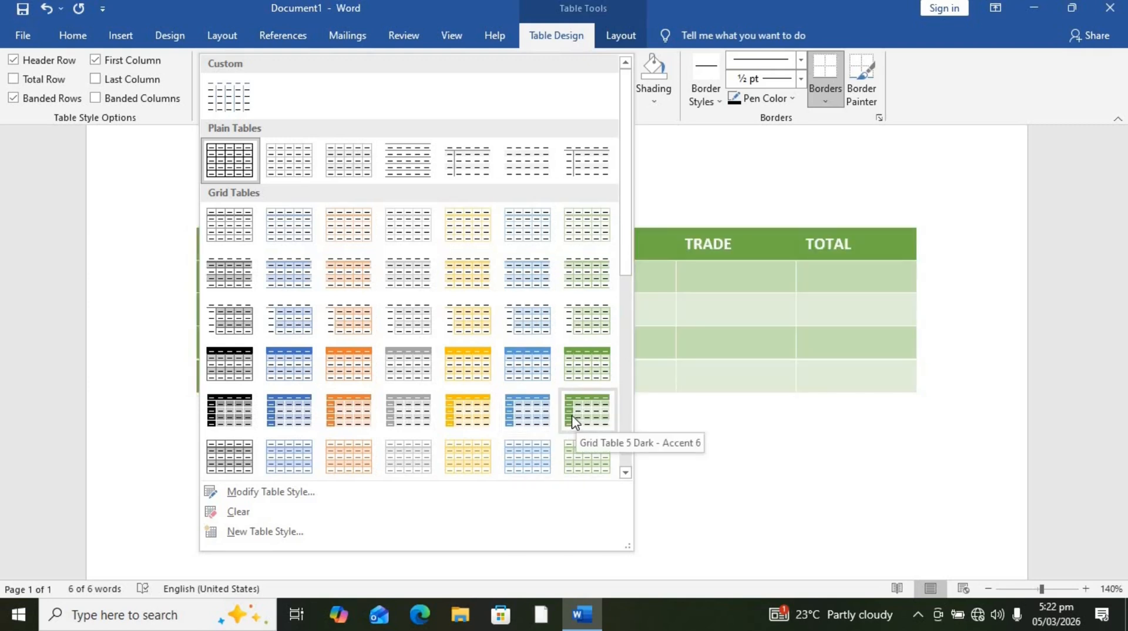
left_click(546, 430)
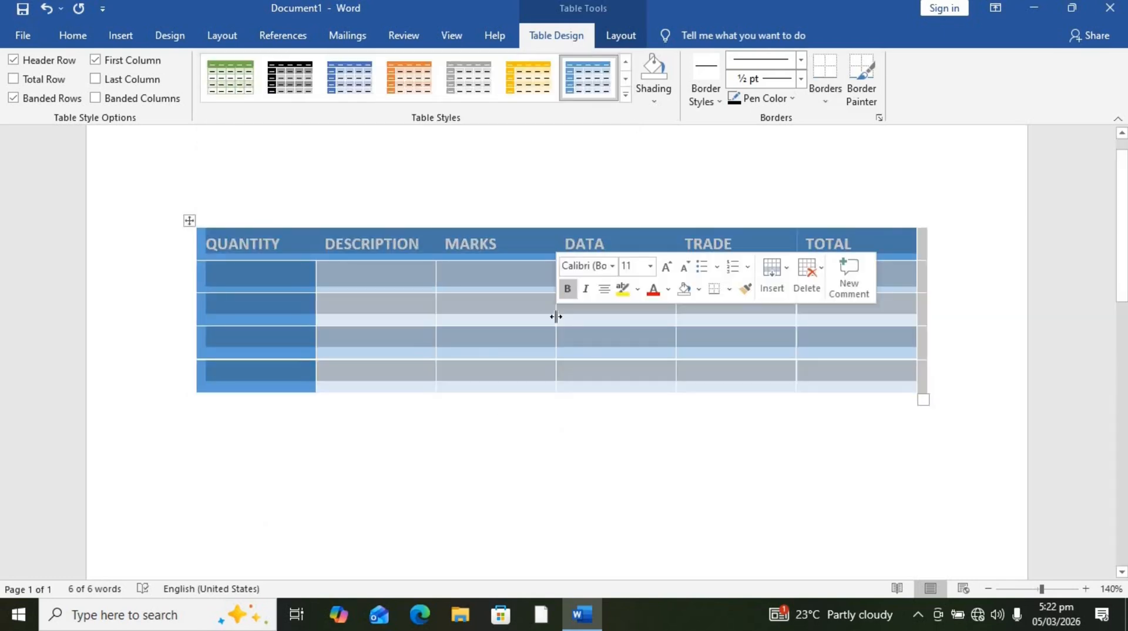
left_click(452, 171)
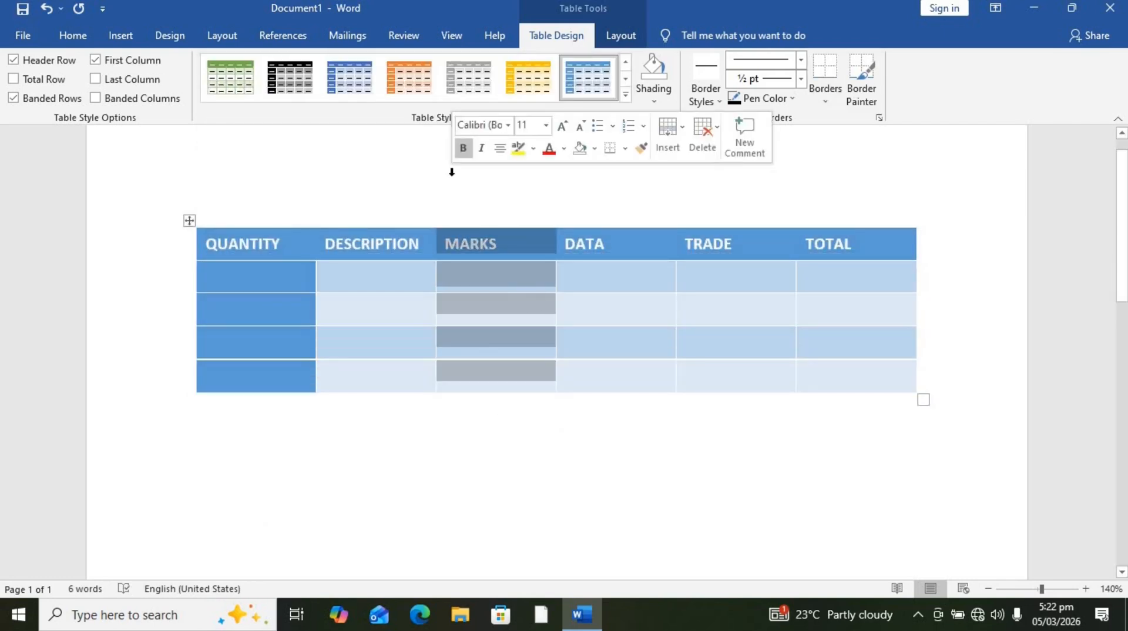
left_click(333, 230)
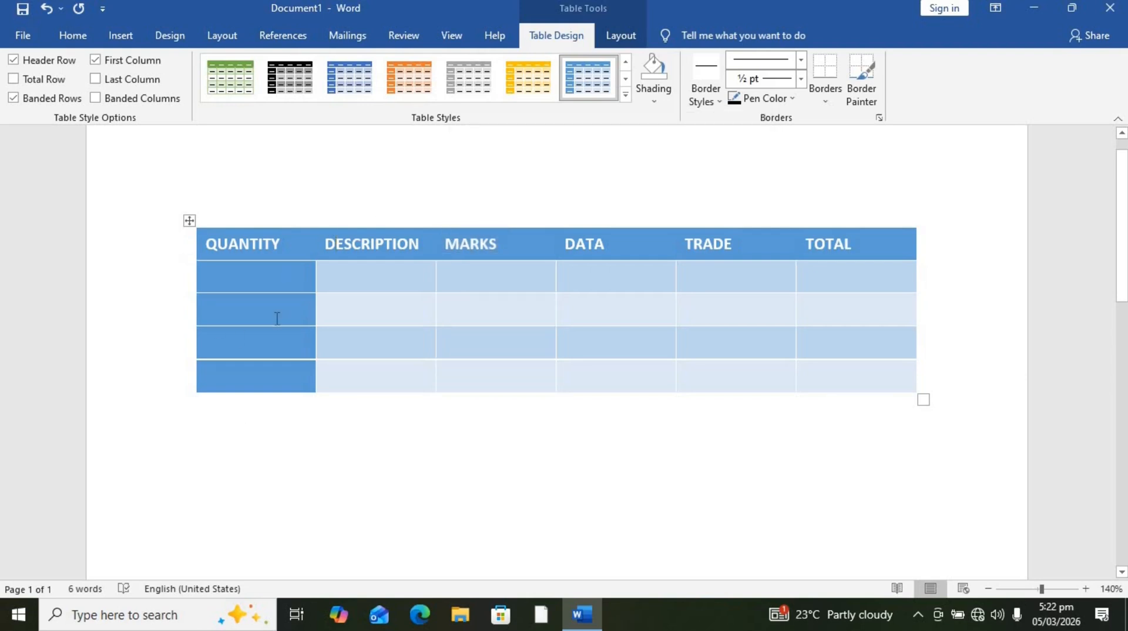
left_click(626, 96)
scroll(398, 420, "down", 6)
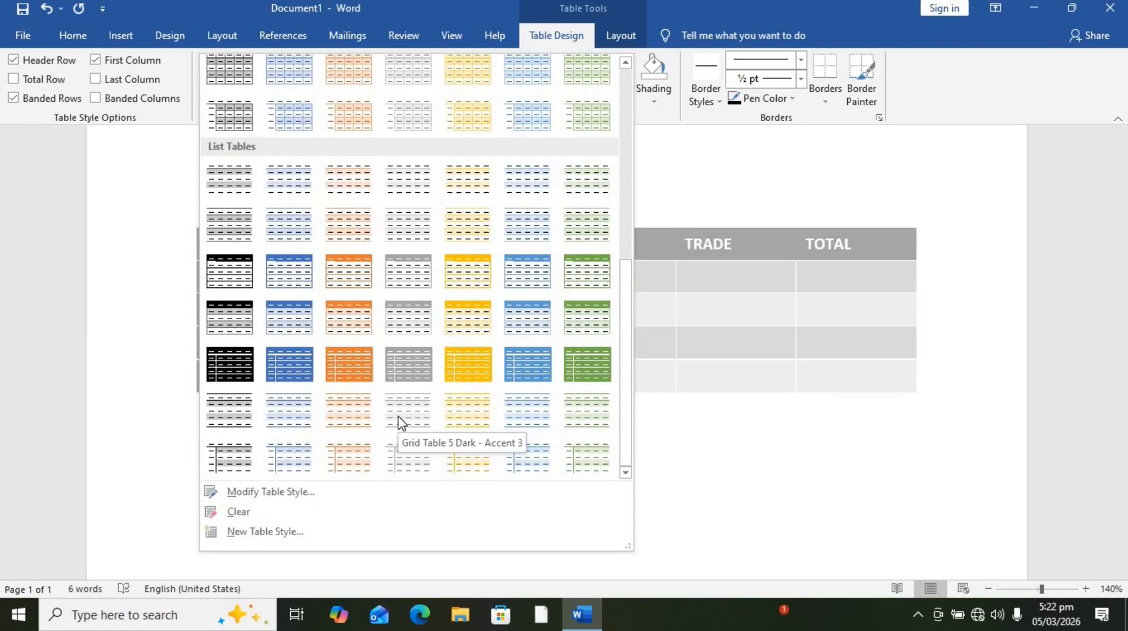
scroll(398, 420, "up", 6)
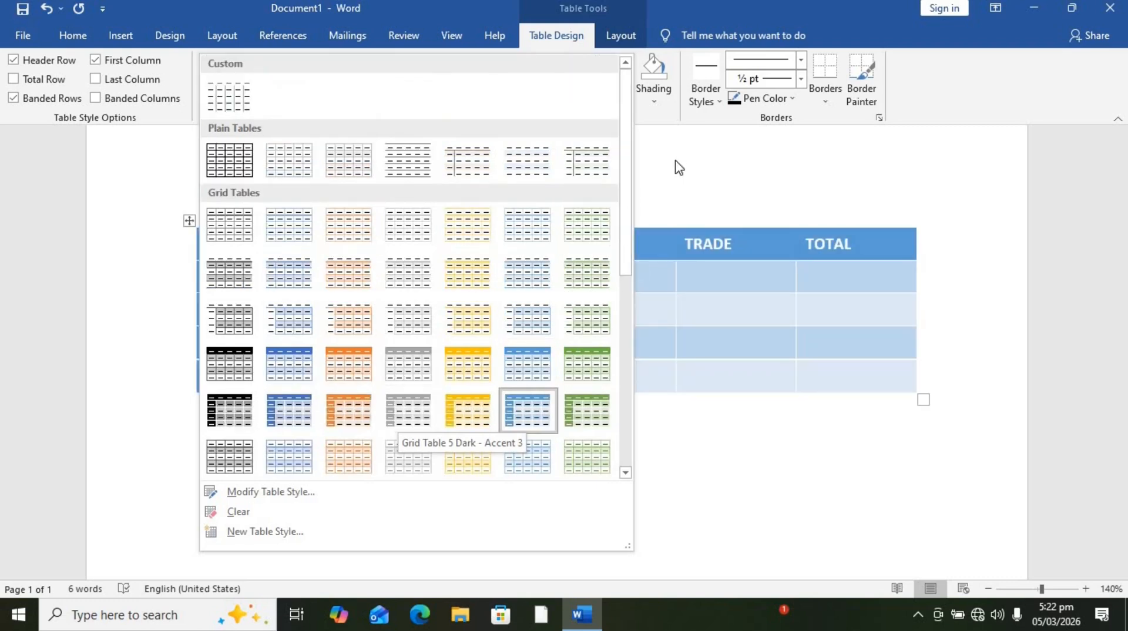
left_click(686, 147)
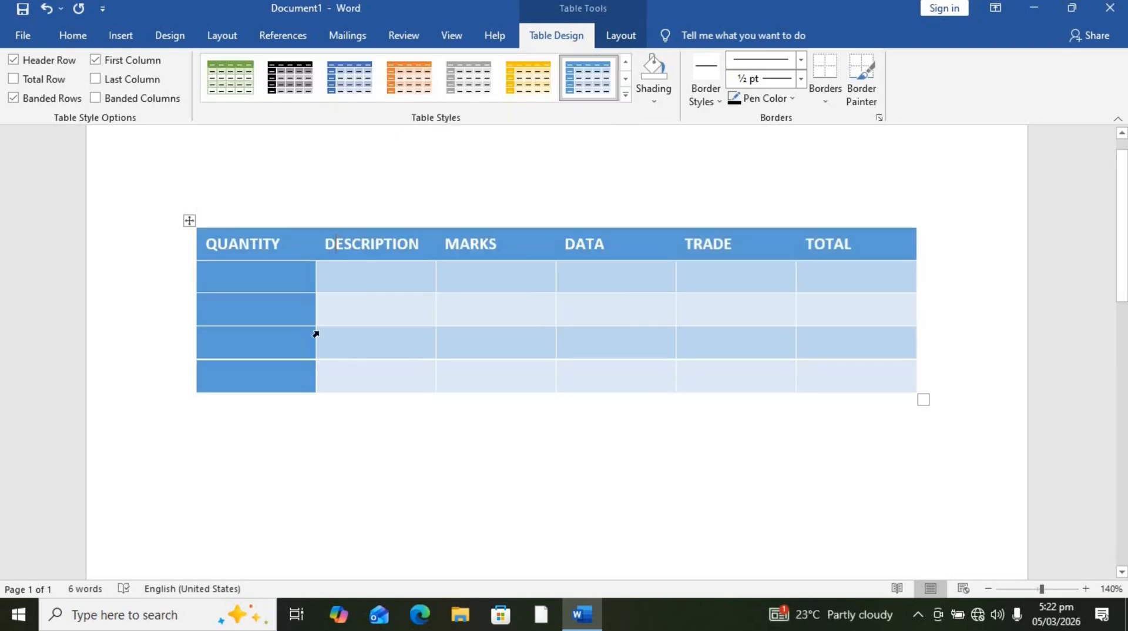
left_click(158, 245)
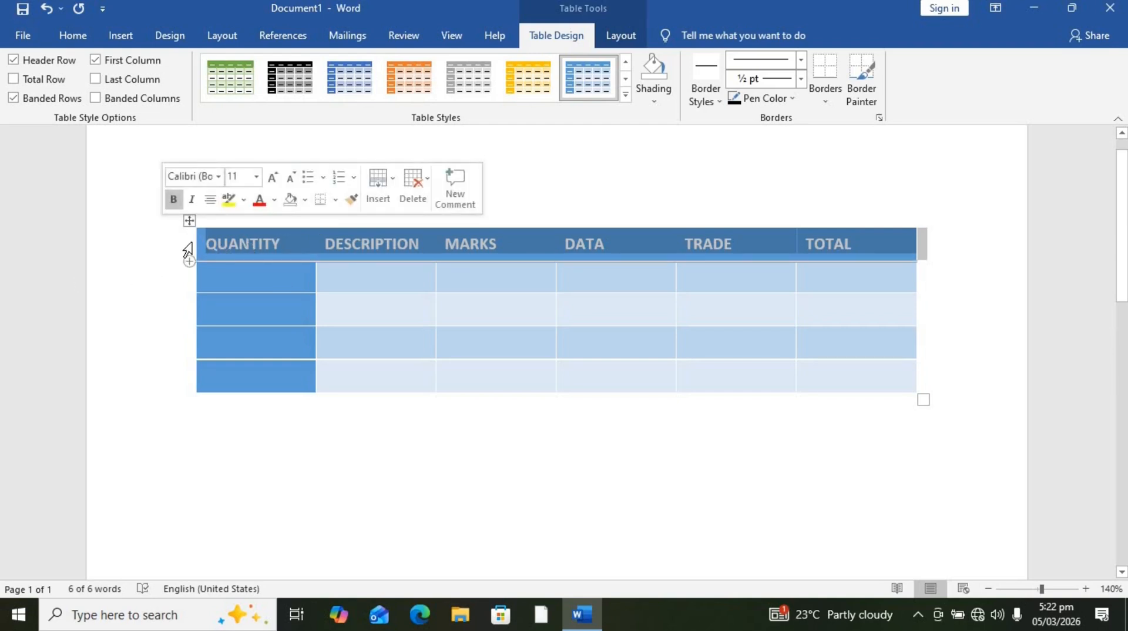
left_click(323, 510)
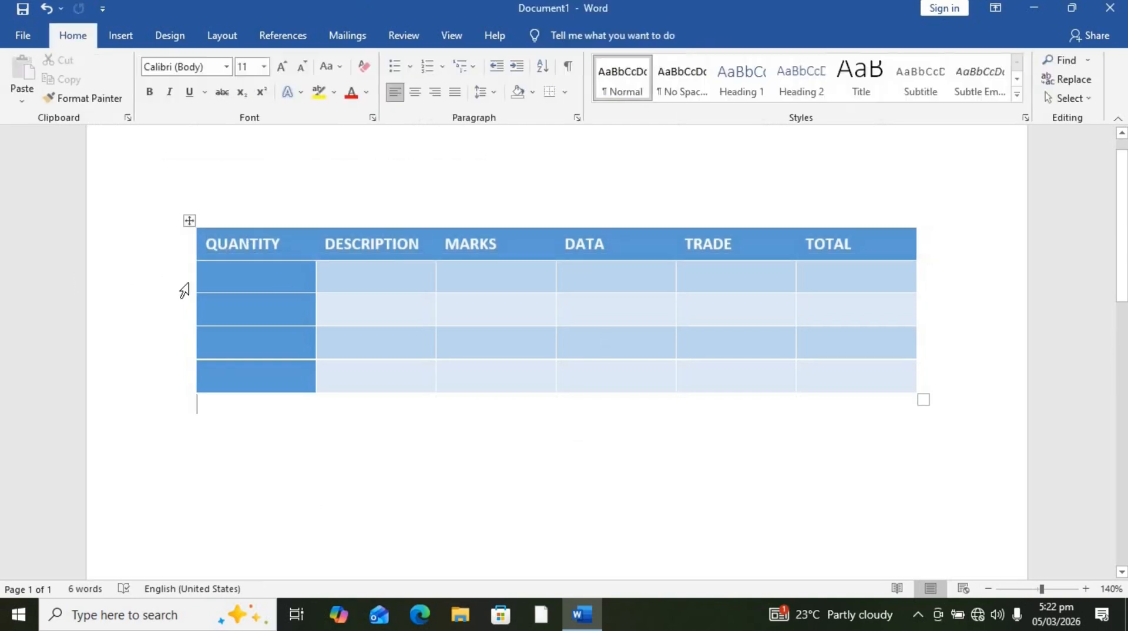
- Shade the header row and the first column of the table with the darkest orange theme colour
left_click(158, 255)
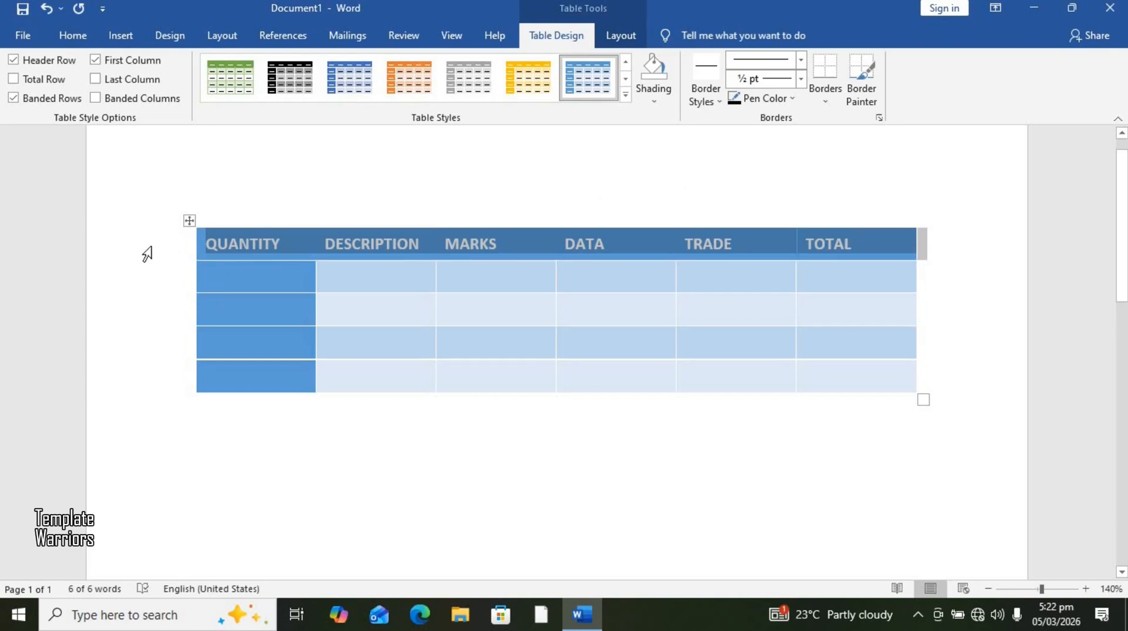
left_click(664, 103)
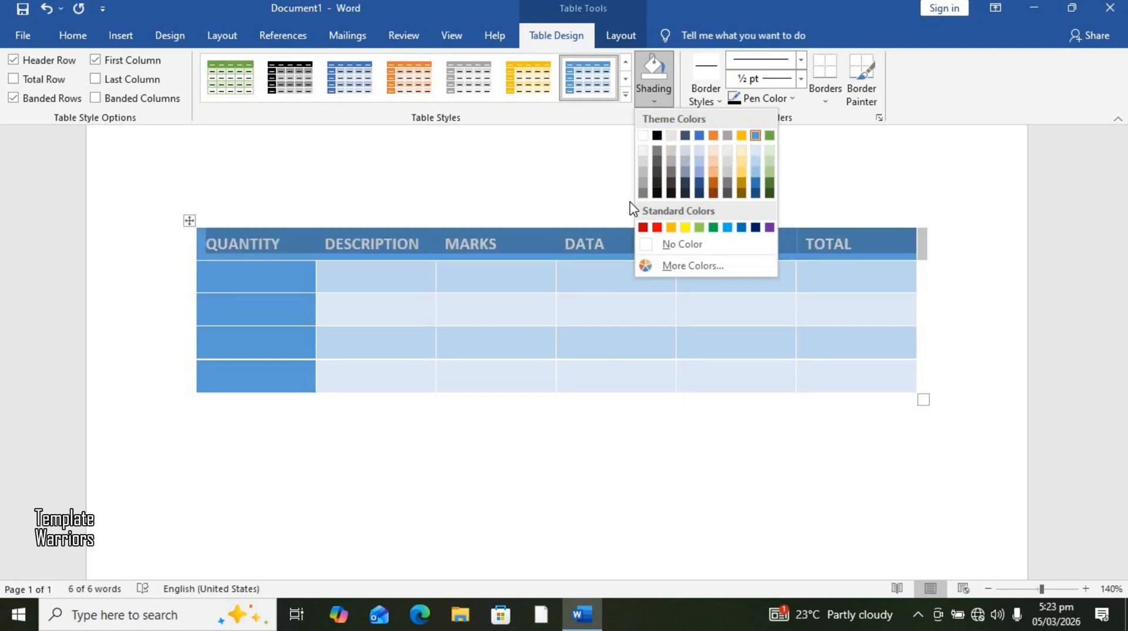
left_click(713, 194)
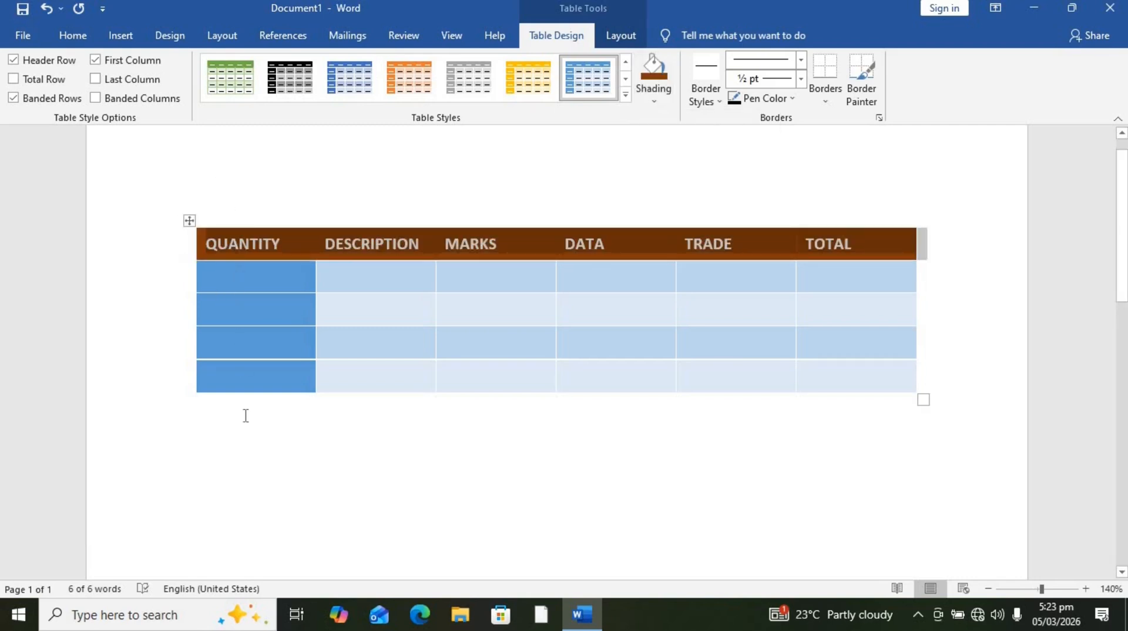
left_click(248, 203)
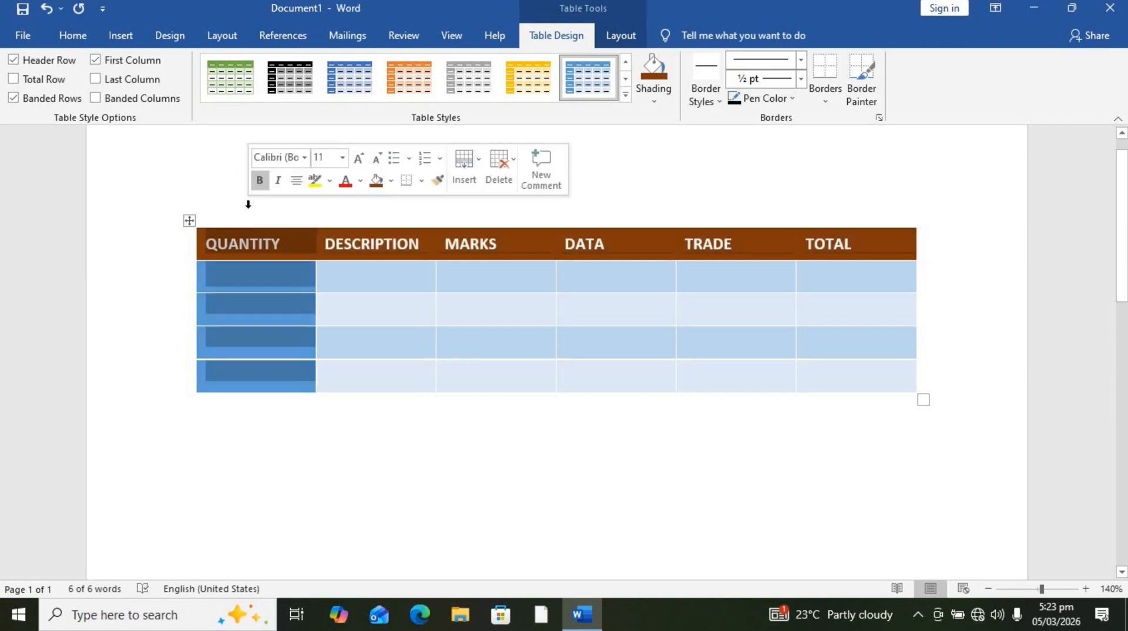
left_click(652, 95)
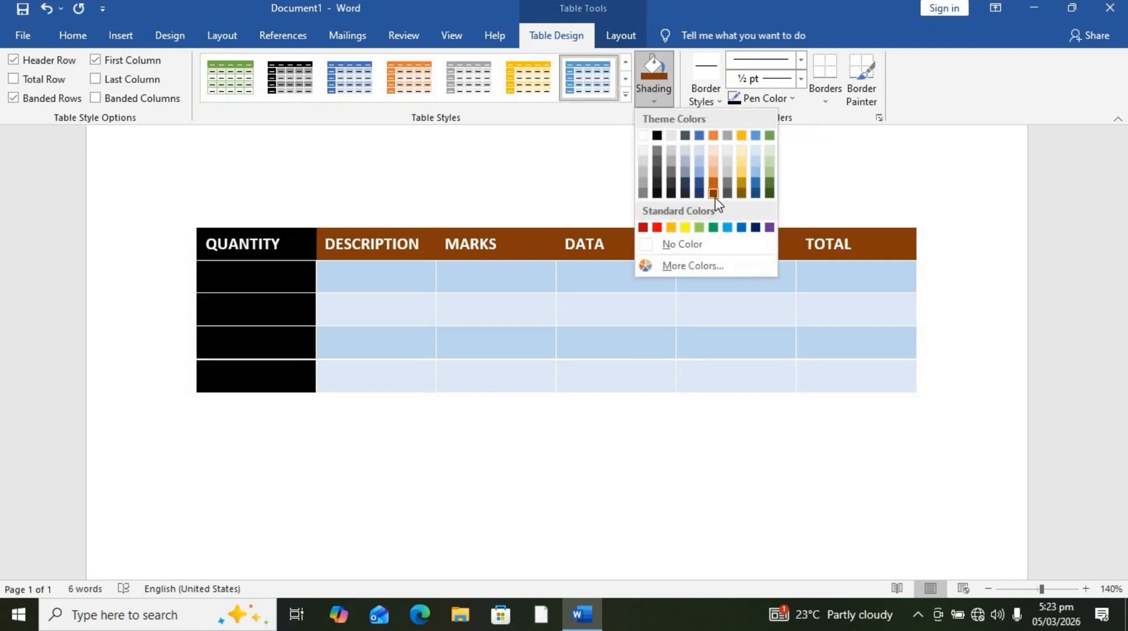
left_click(714, 194)
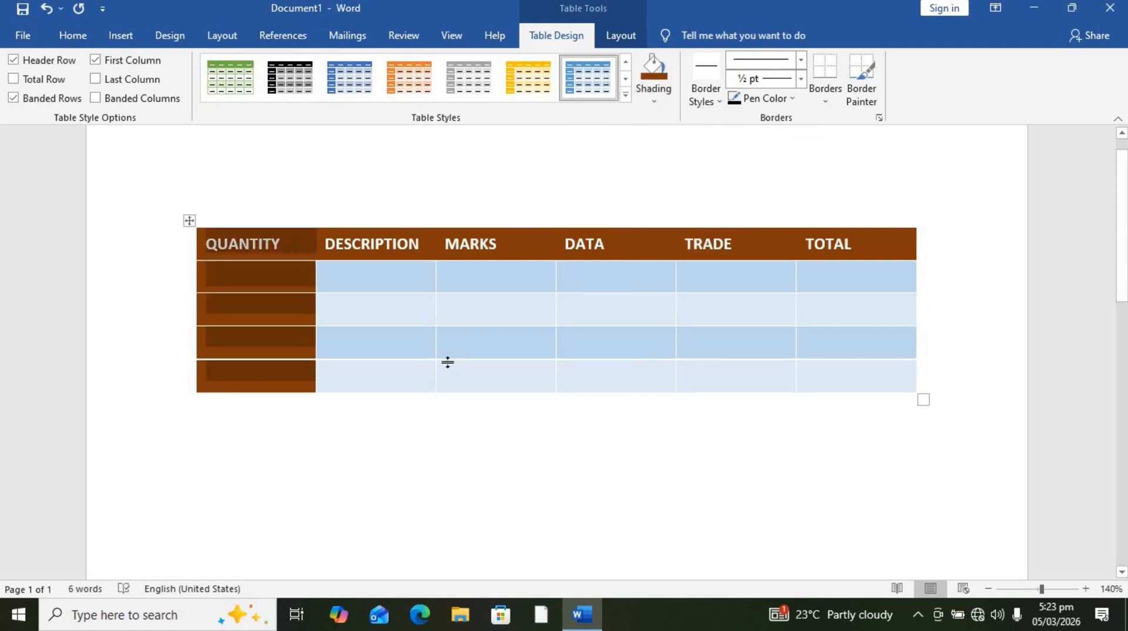
- Select the whole table and set the border pen to a green double line with a weight of 3 pt
scroll(629, 376, "down", 3)
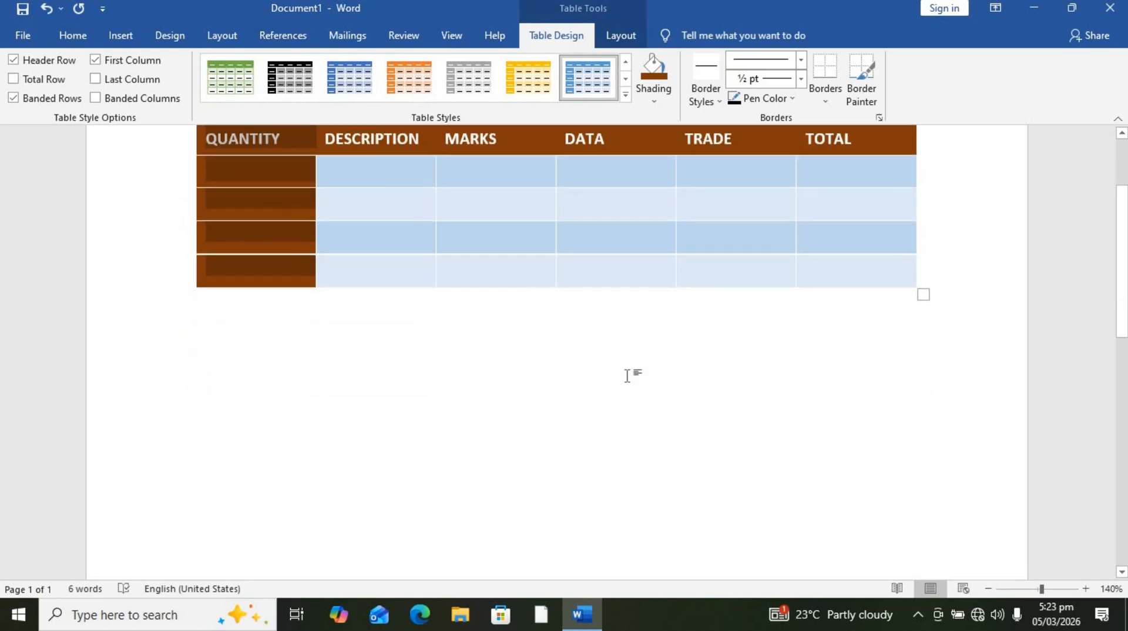
scroll(629, 376, "up", 1)
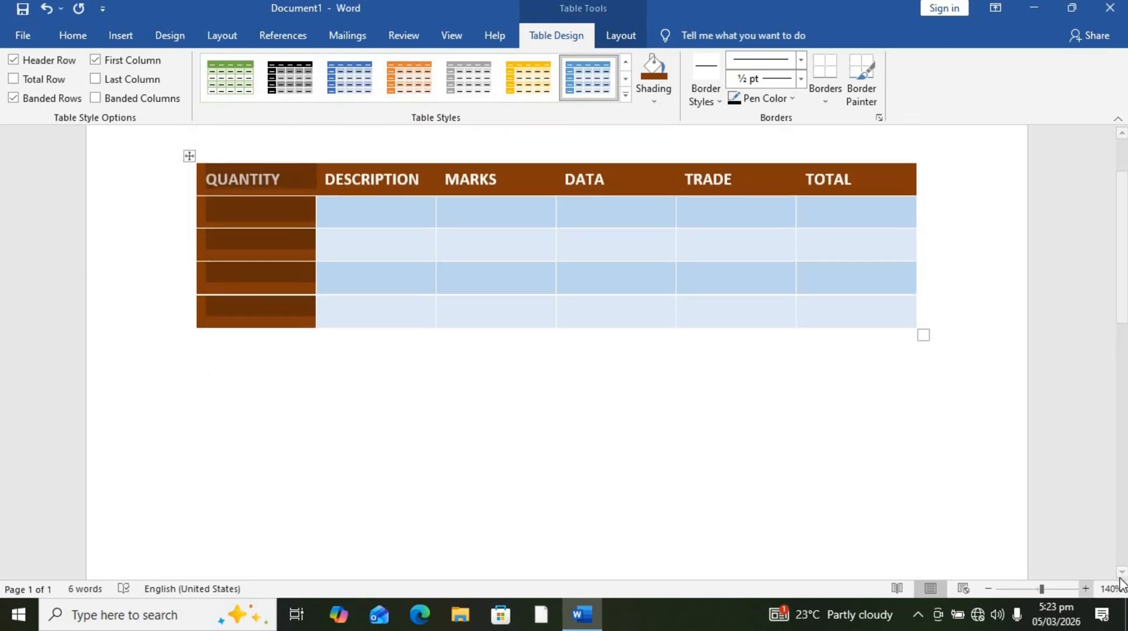
left_click(996, 591)
left_click(1025, 589)
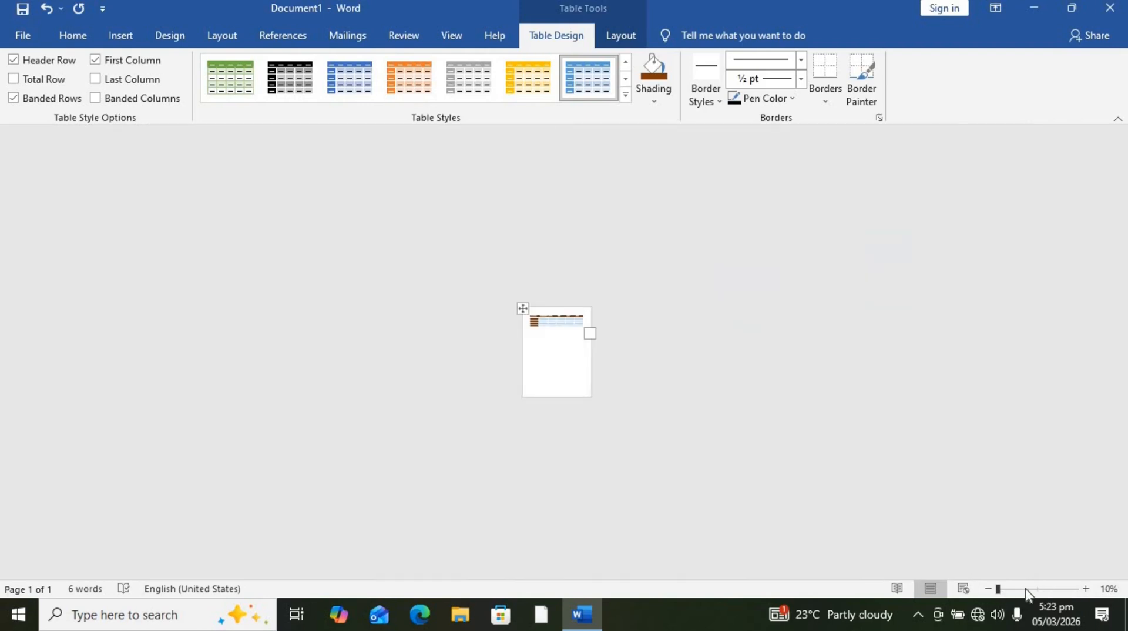
left_click_drag(1025, 587, 1037, 593)
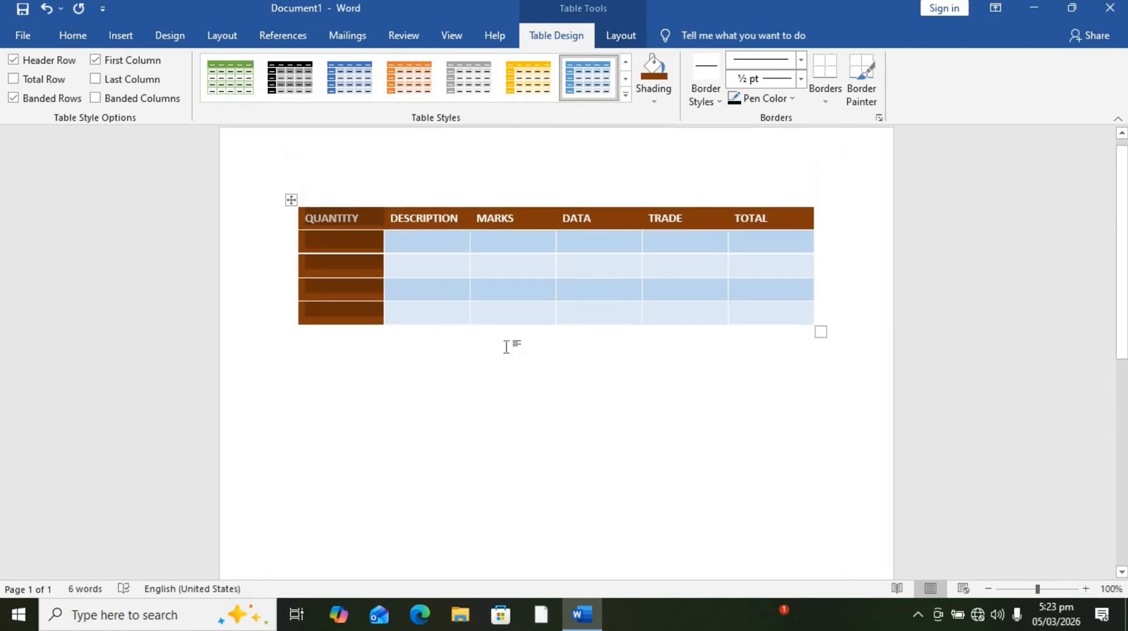
left_click(1084, 590)
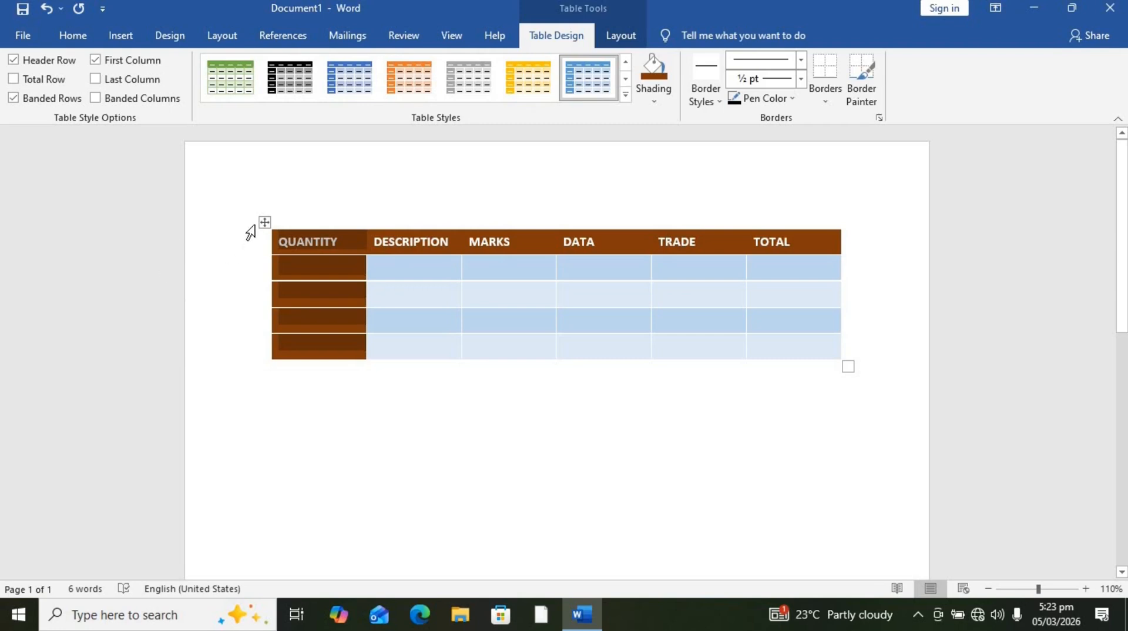
left_click(264, 222)
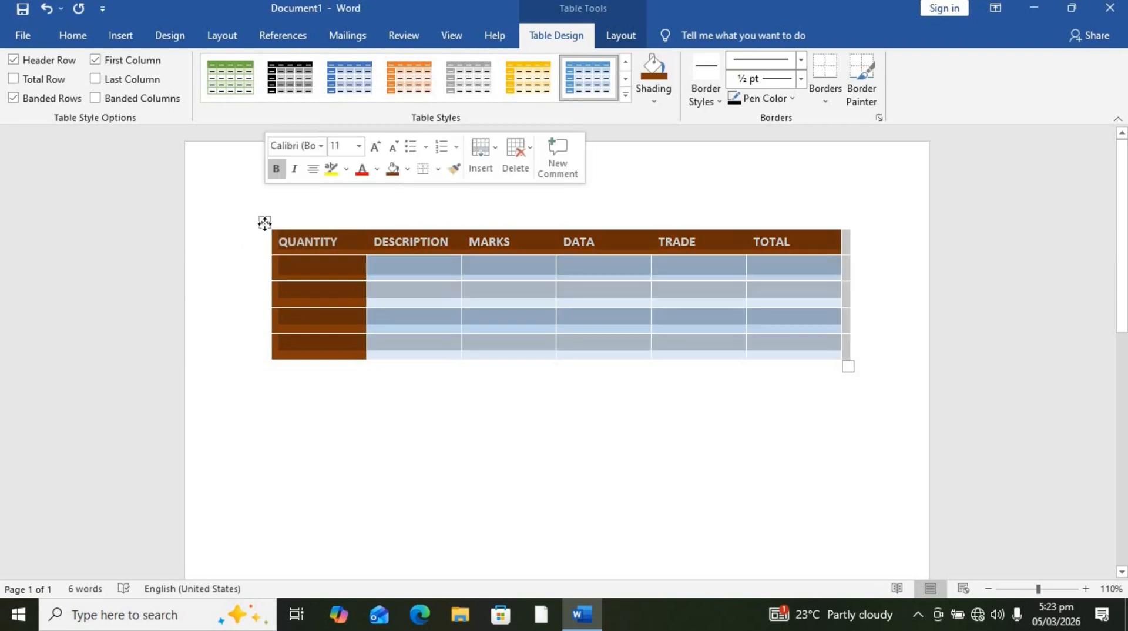
left_click(722, 104)
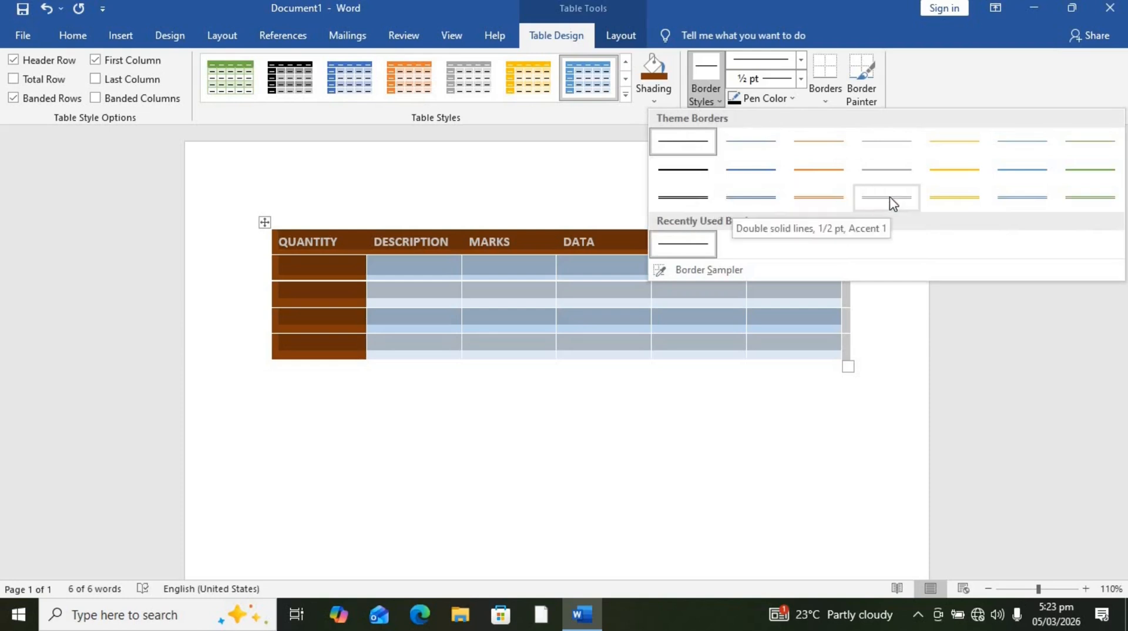
left_click(1060, 199)
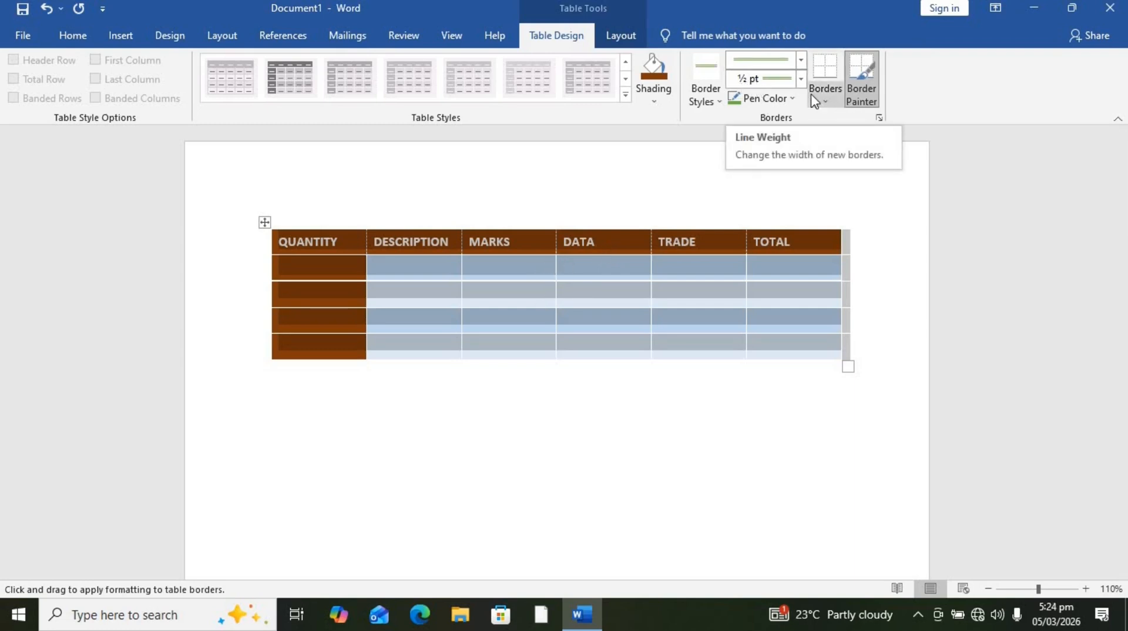
left_click(801, 79)
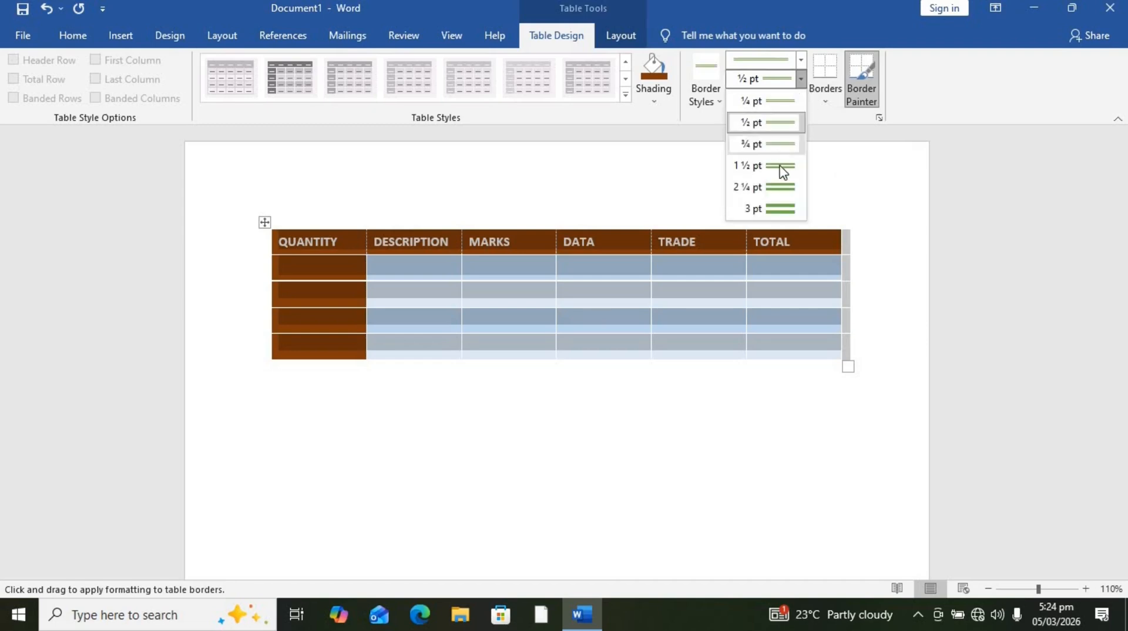
left_click(778, 206)
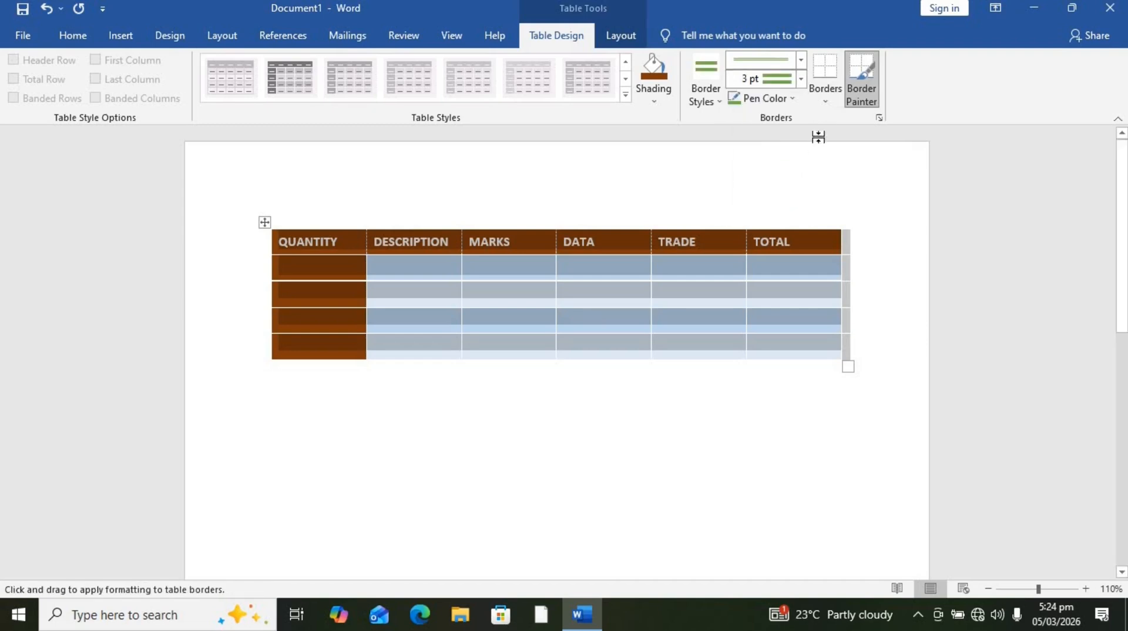
- Set the border style to the thin single solid black line from the theme borders
left_click(1052, 589)
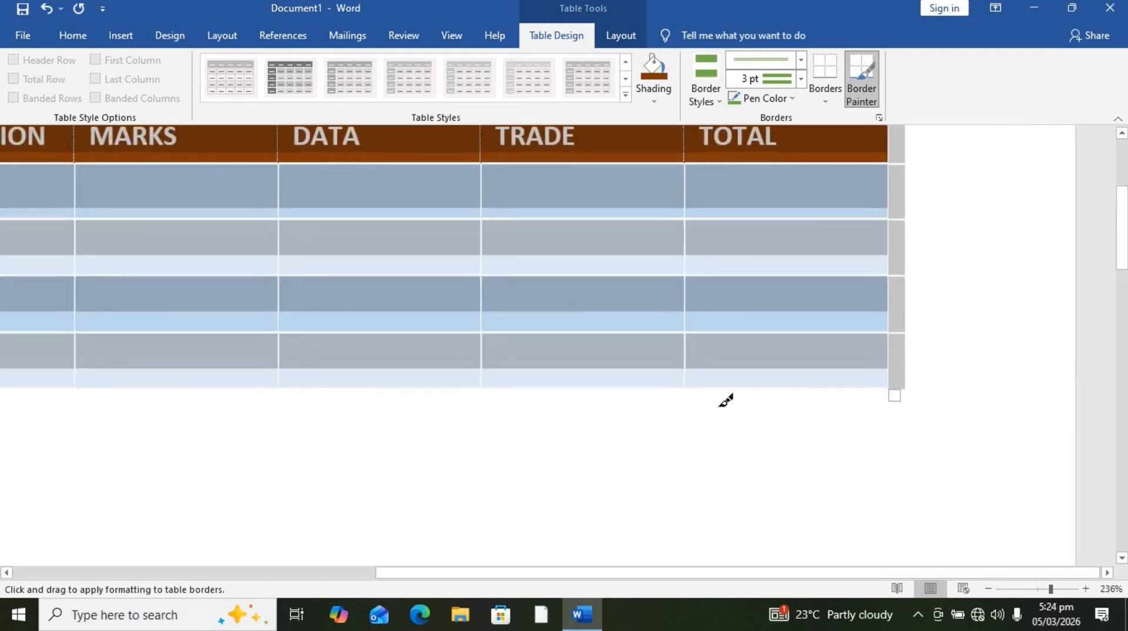
left_click(1030, 590)
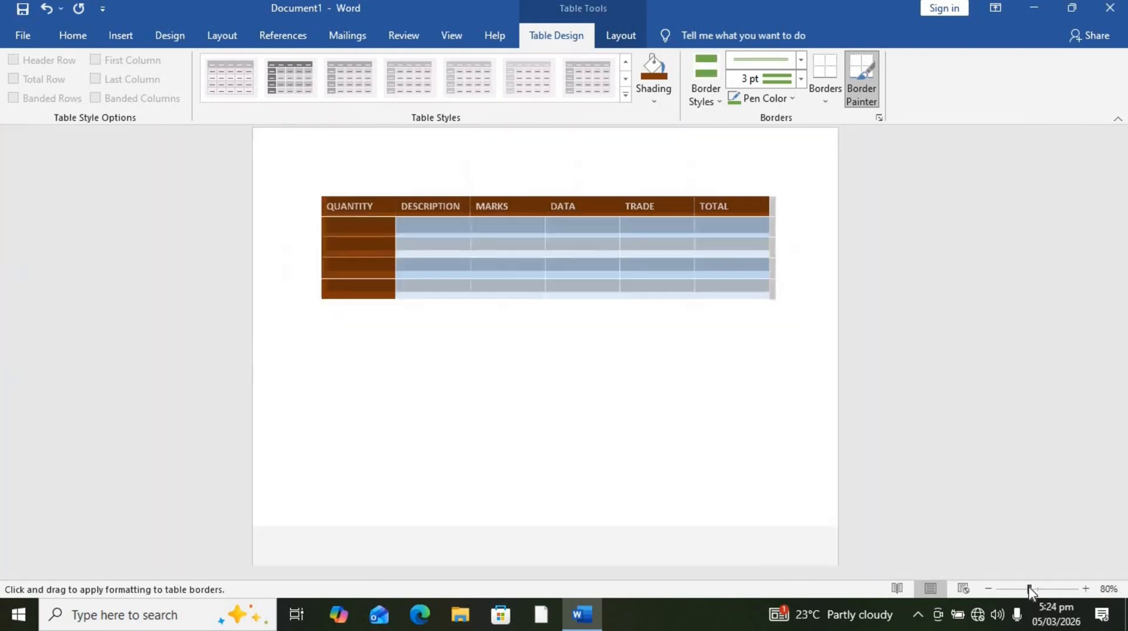
left_click(1034, 590)
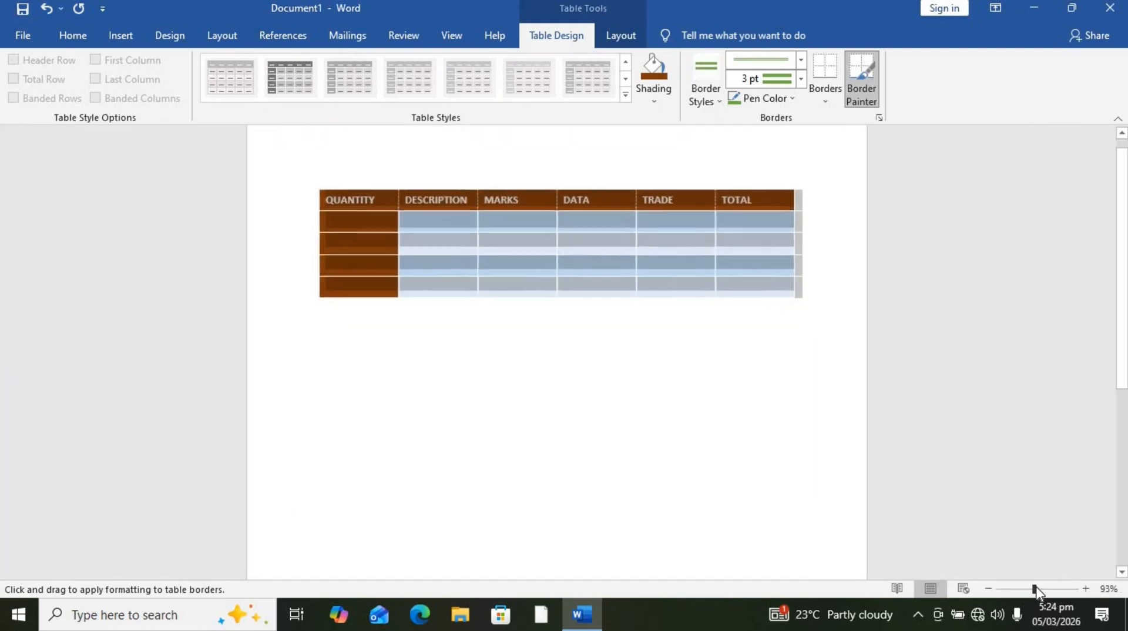
left_click(705, 94)
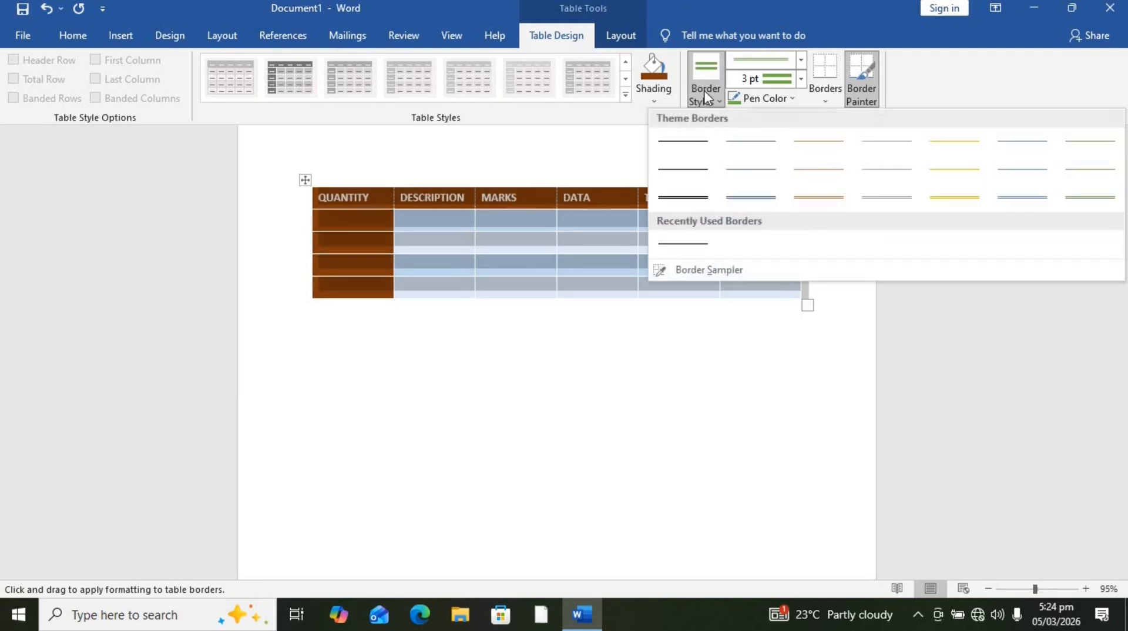
left_click(686, 149)
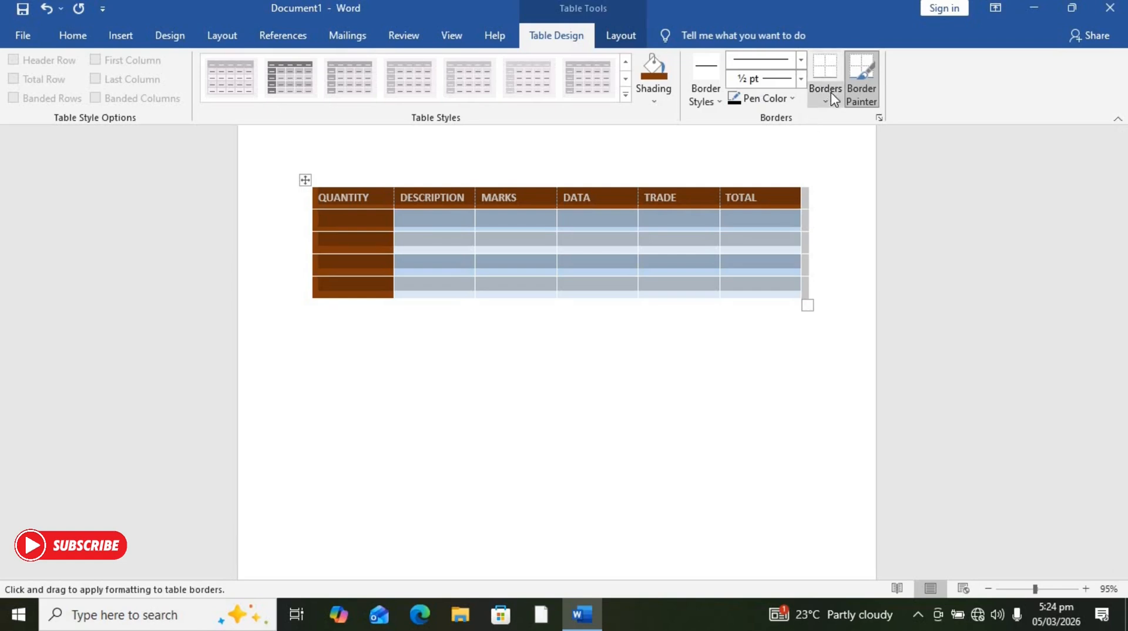
- Set the border line weight to 6 pt and preview the available border placements on the whole table
left_click(801, 81)
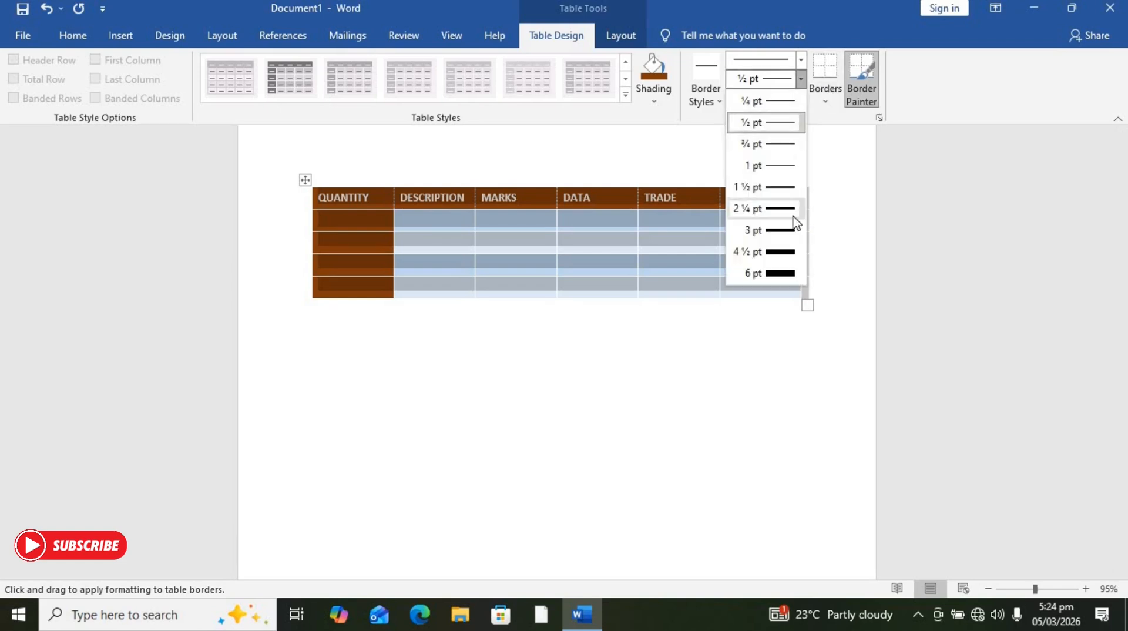
left_click(767, 270)
left_click(569, 41)
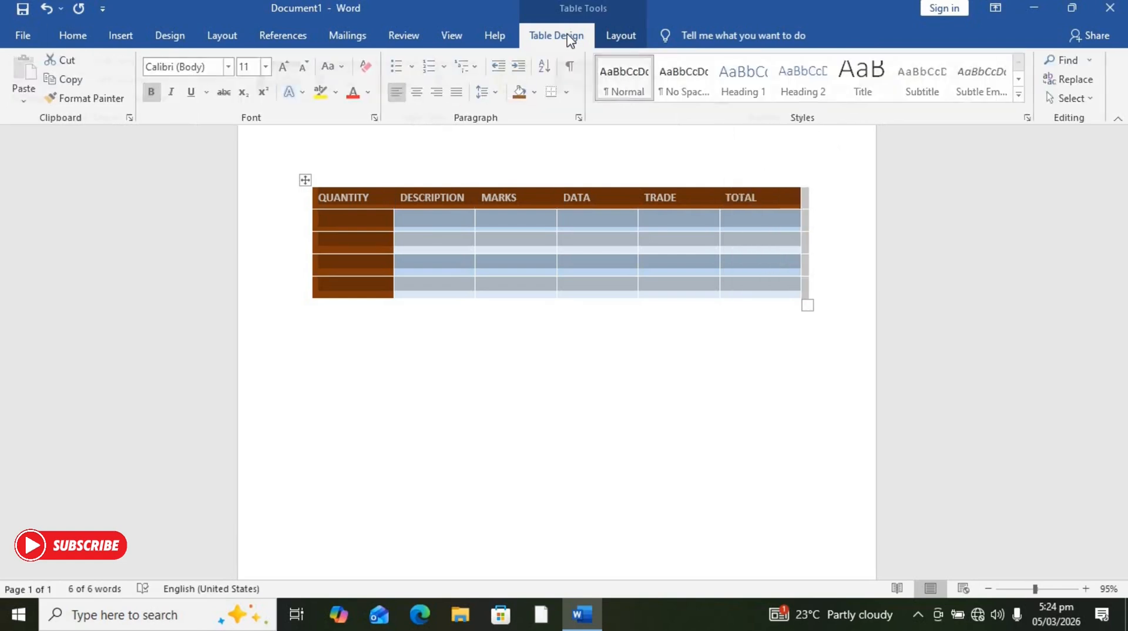
left_click(1042, 589)
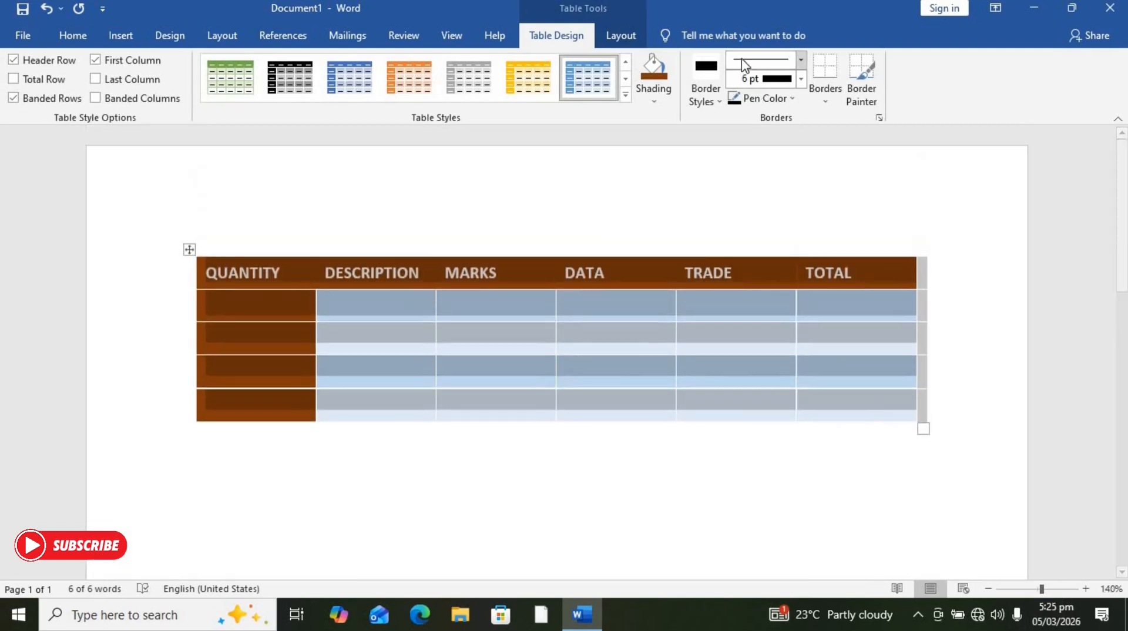
left_click(821, 101)
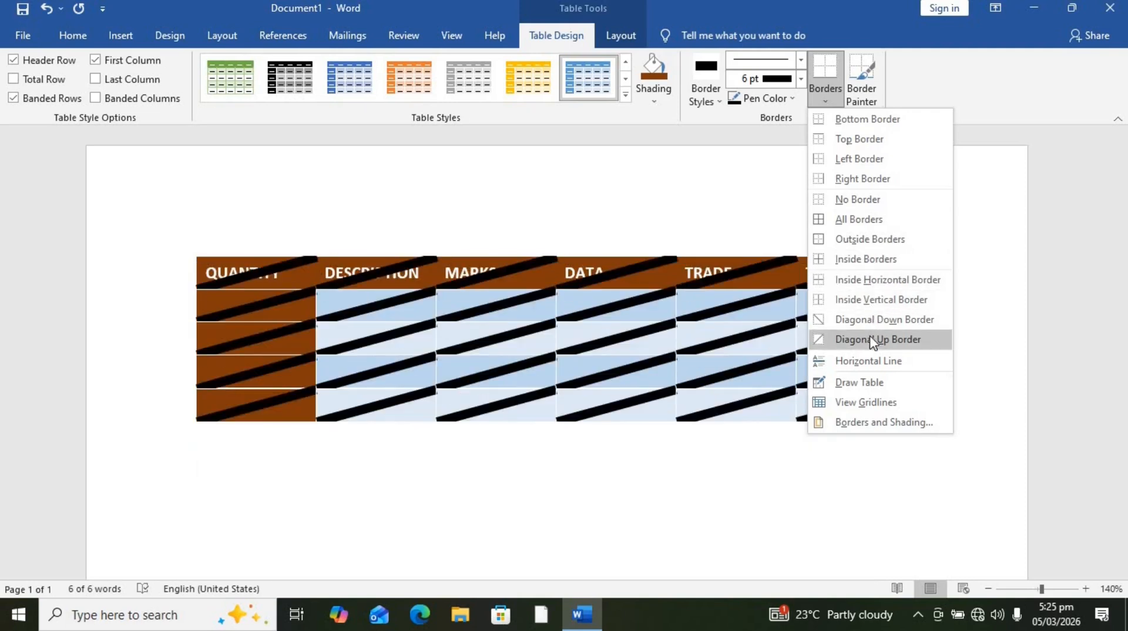
left_click(709, 179)
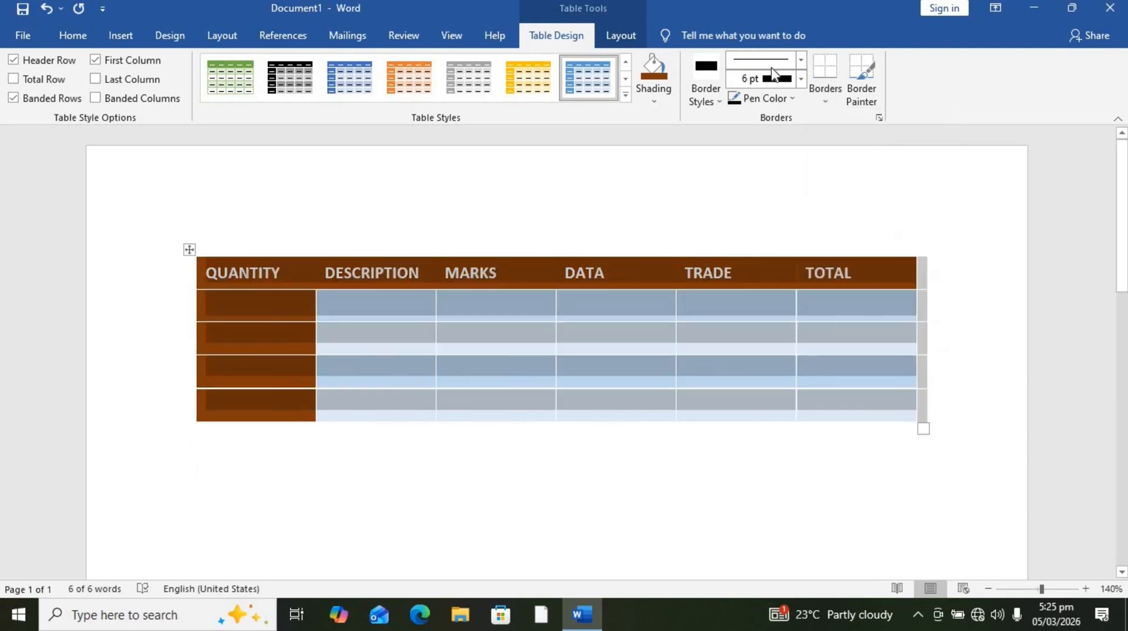
- Set the line weight to ½ pt and paint black borders below the DATA heading and below that column's second empty cell
left_click(801, 79)
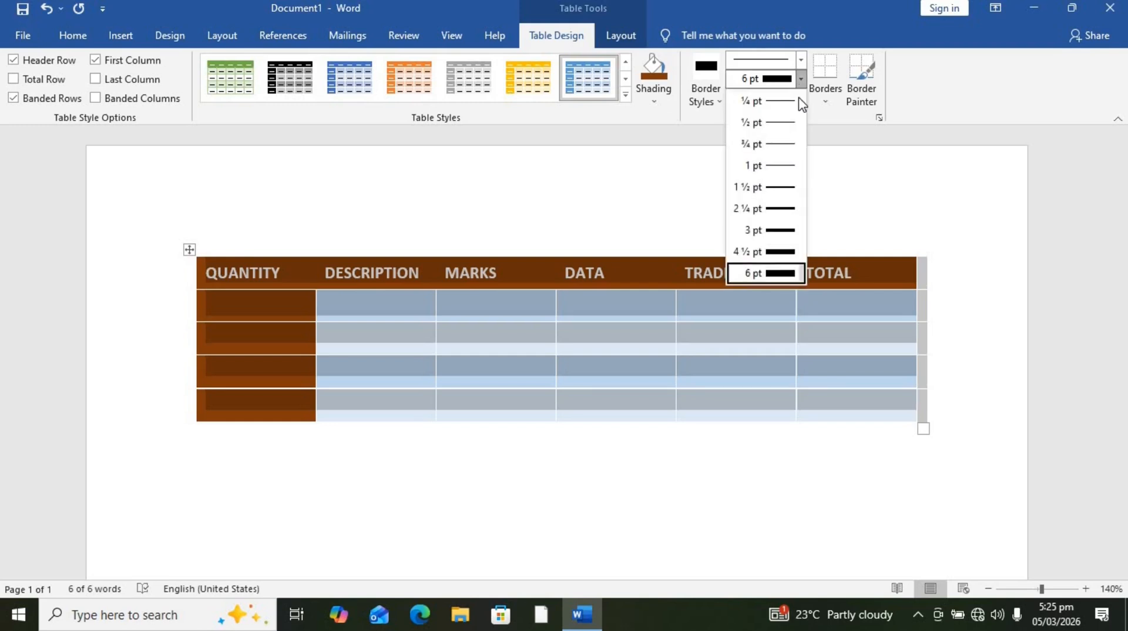
left_click(764, 123)
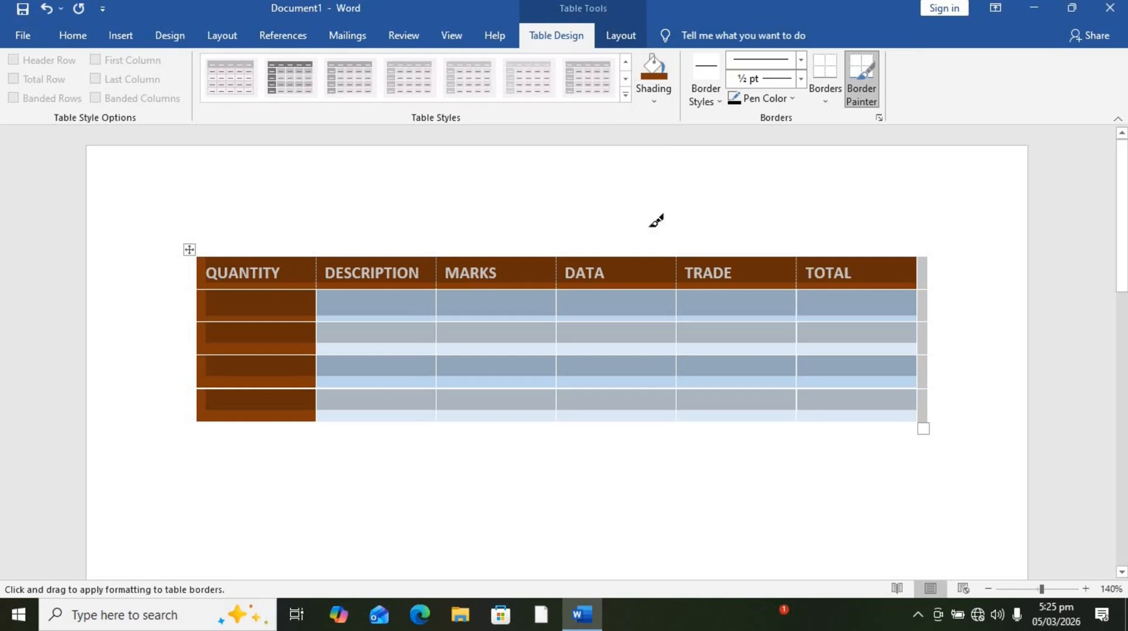
left_click(585, 288)
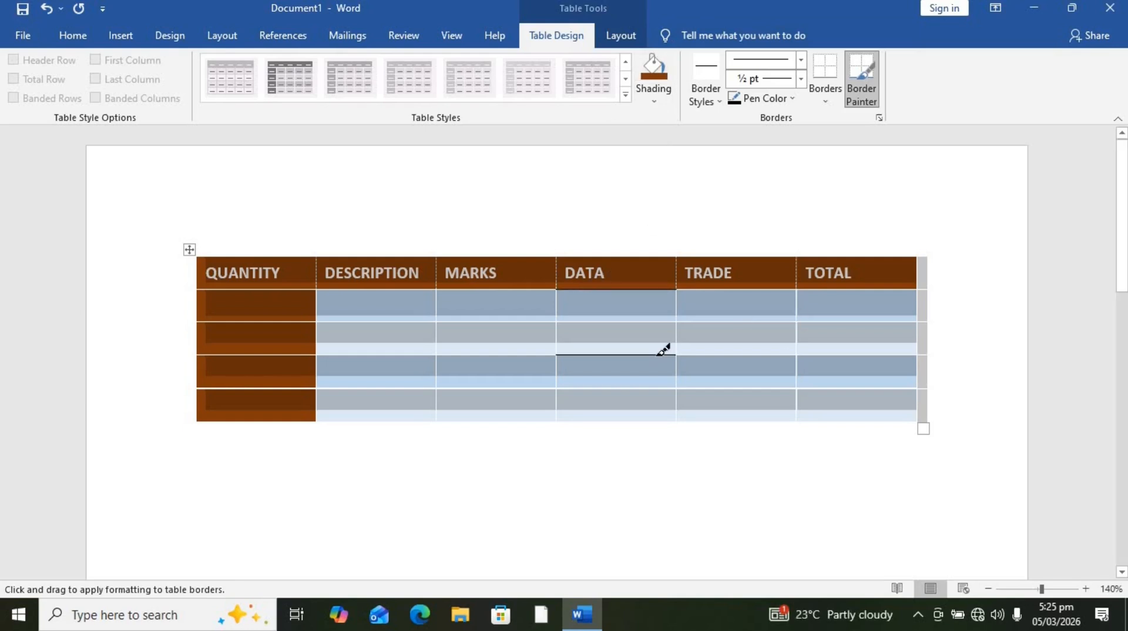
left_click(612, 411)
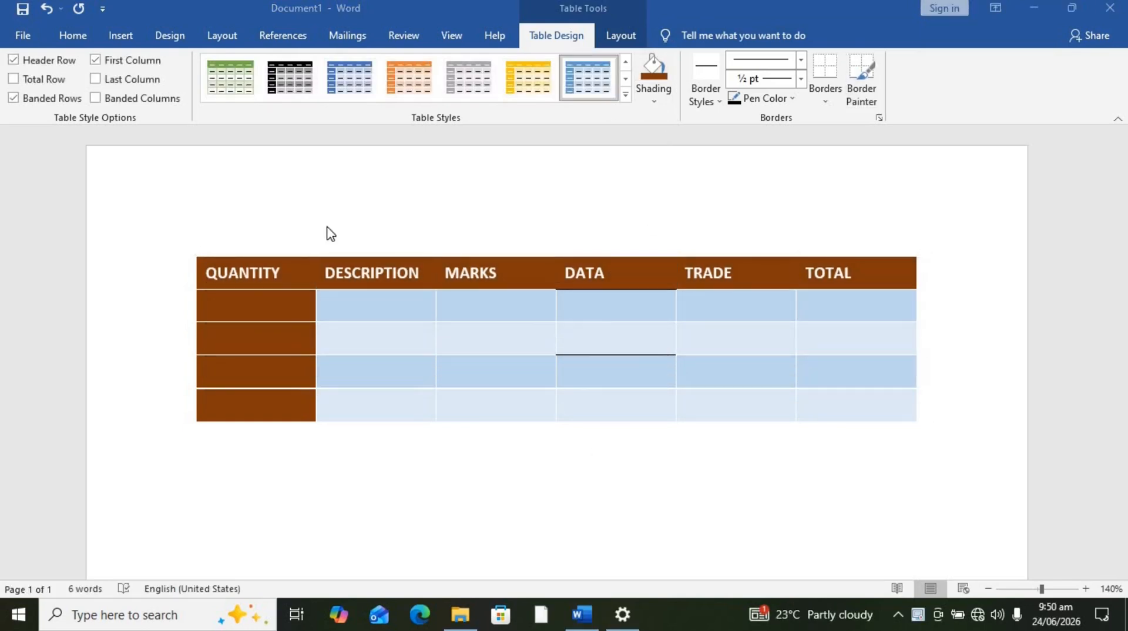
- Draw a table outline about 16.43 cm wide and 4.47 cm high below the first table, with a first column about 1.06 cm wide
left_click(133, 39)
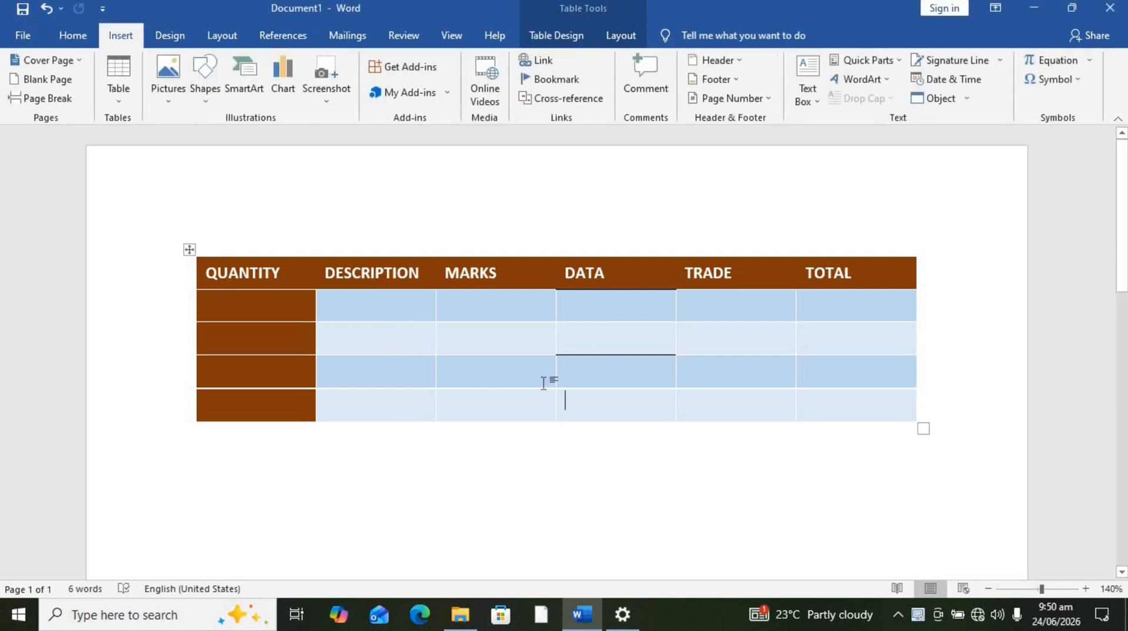
scroll(570, 406, "down", 1)
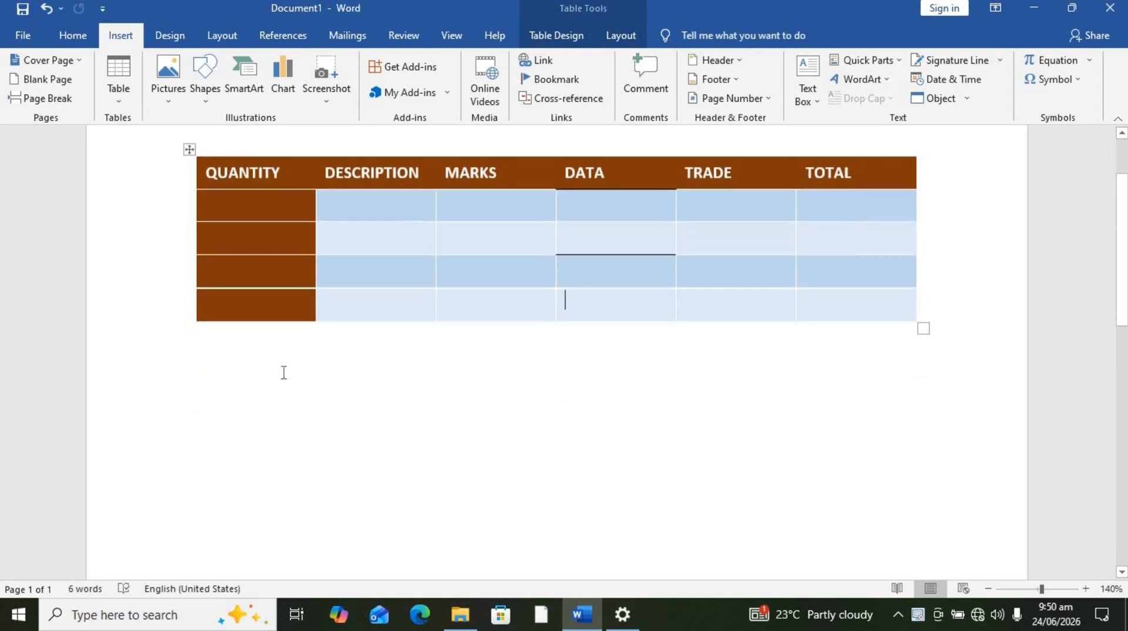
left_click(221, 368)
key("Return")
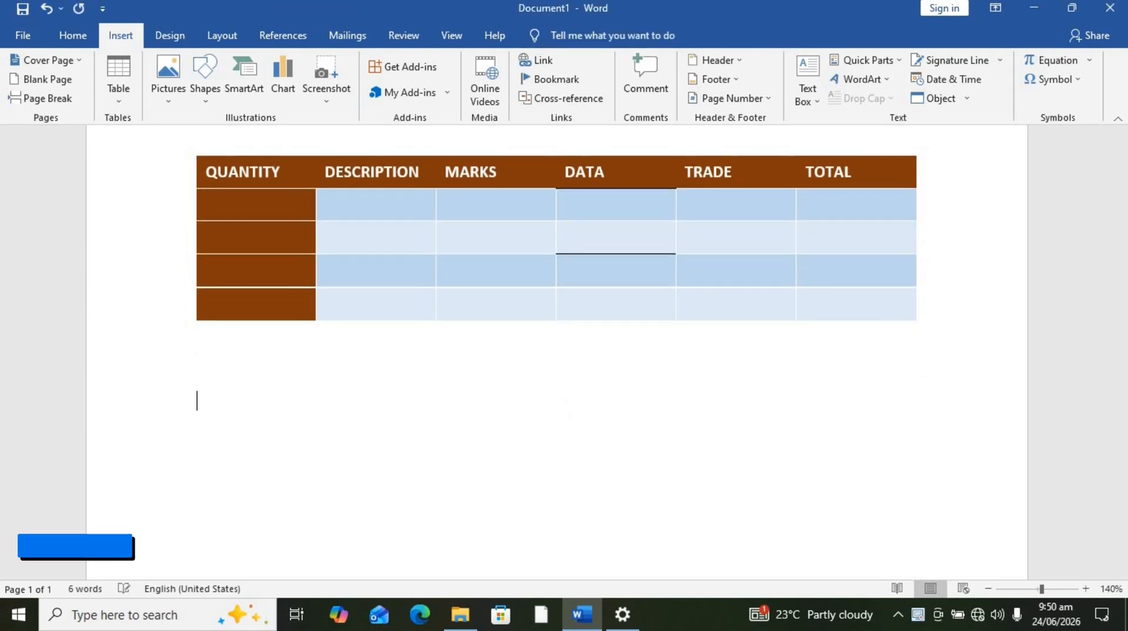
scroll(213, 436, "up", 1)
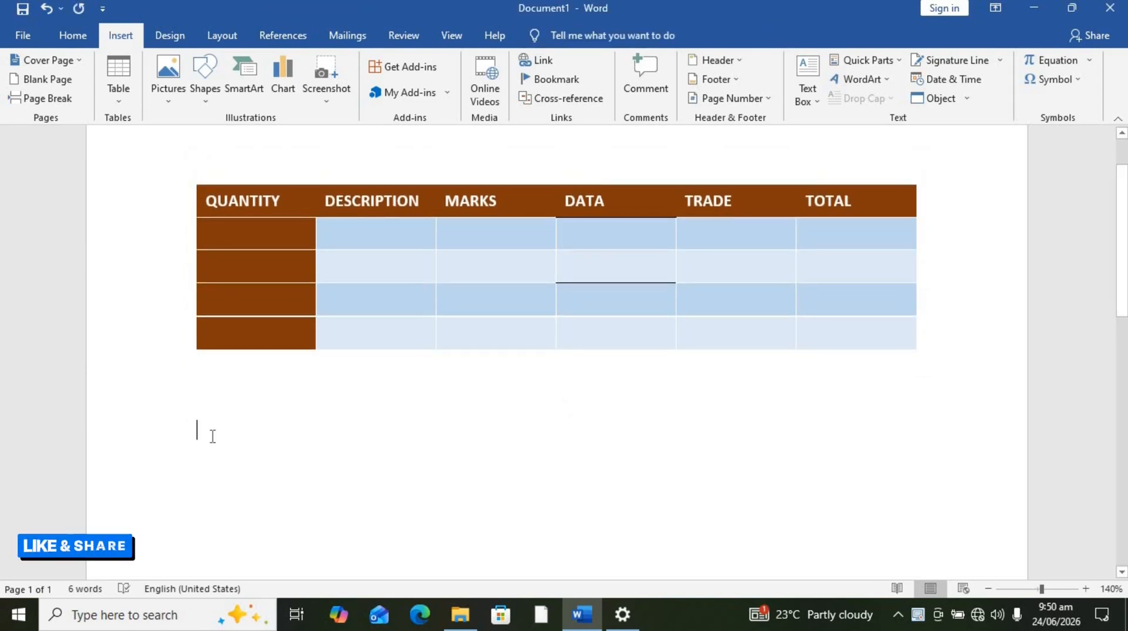
left_click(125, 106)
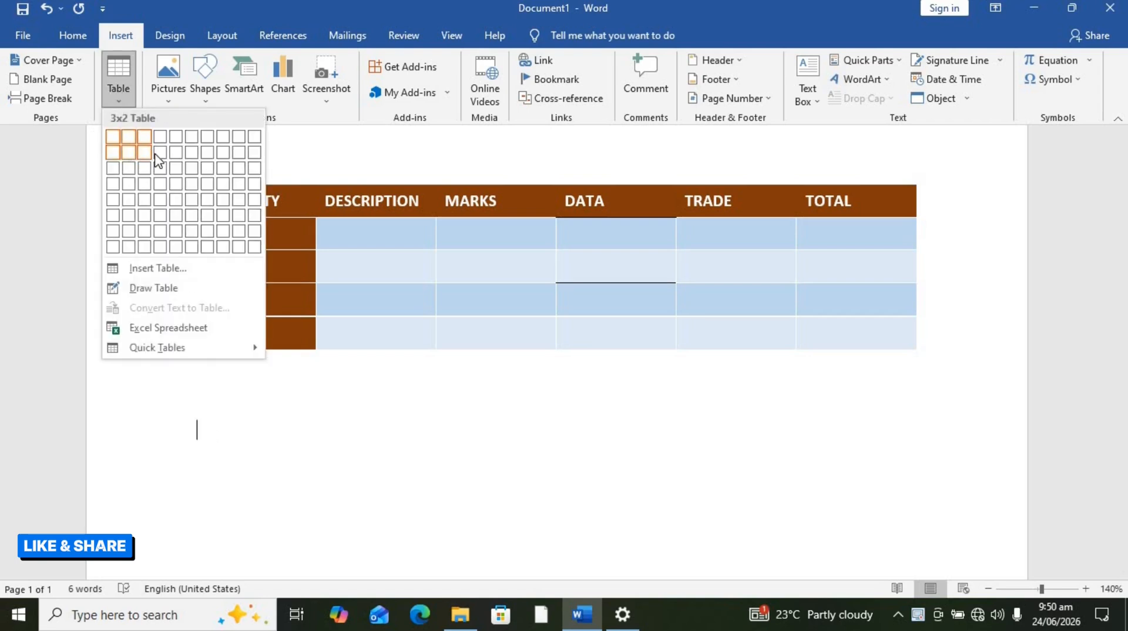
left_click(146, 294)
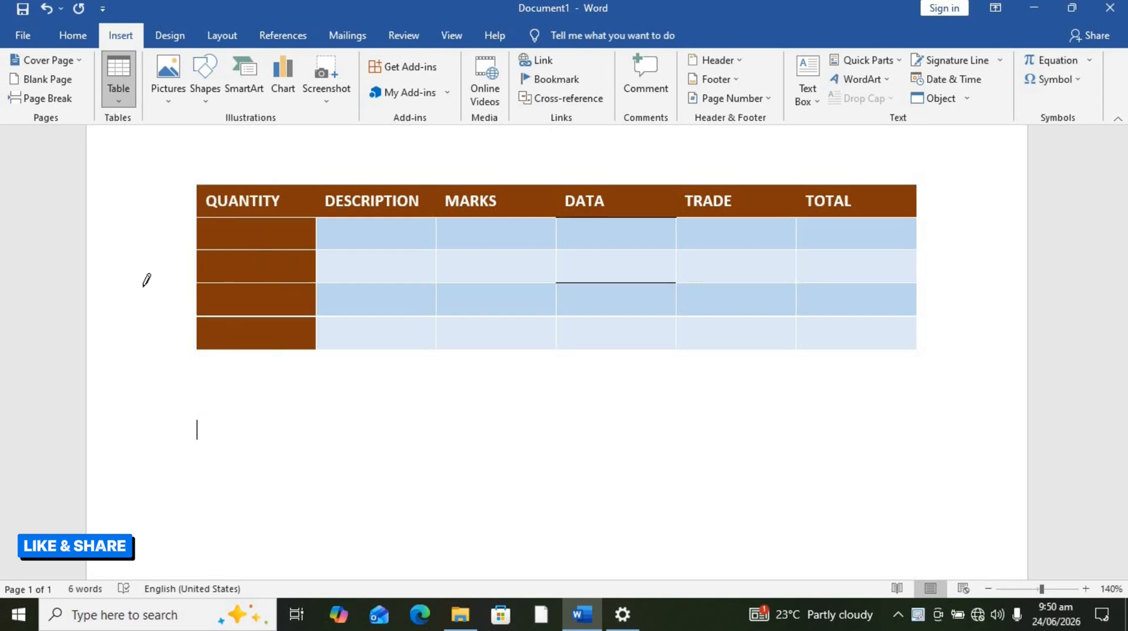
scroll(278, 420, "down", 3)
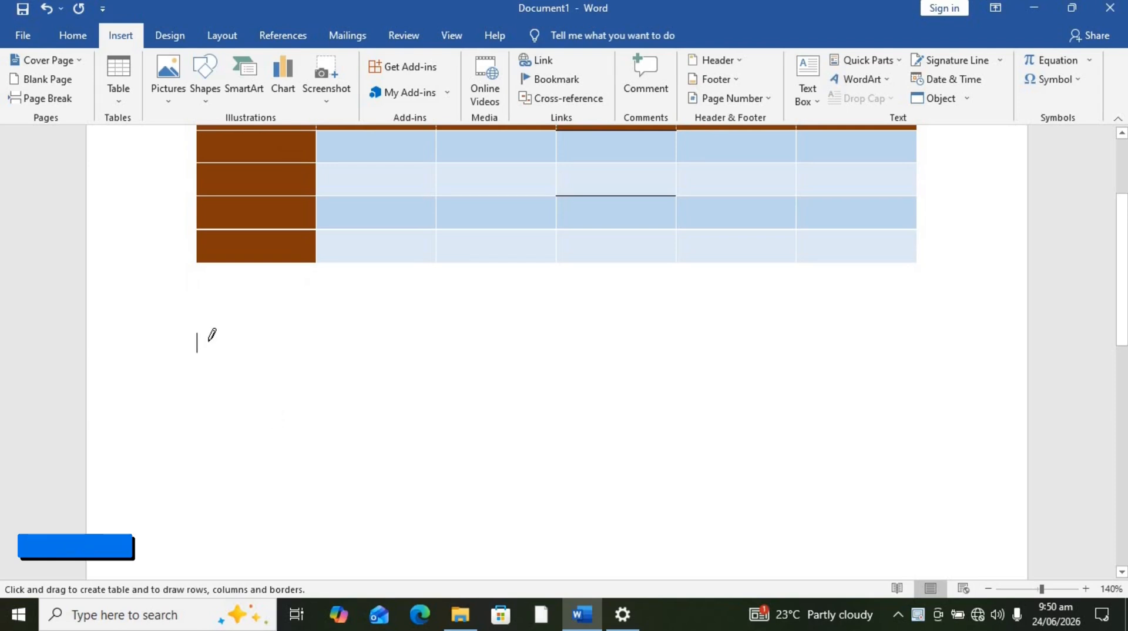
mouse_move(202, 337)
left_mouse_down()
mouse_move(881, 460)
mouse_move(884, 517)
mouse_move(920, 533)
left_mouse_up()
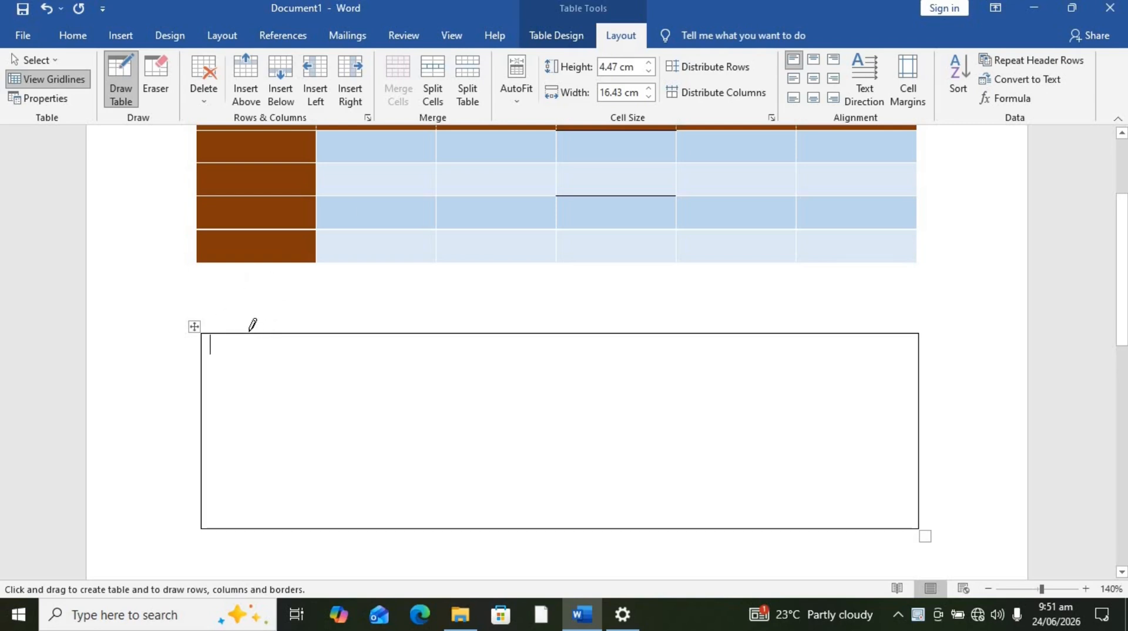
mouse_move(247, 341)
left_mouse_down()
mouse_move(233, 472)
mouse_move(240, 530)
left_mouse_up()
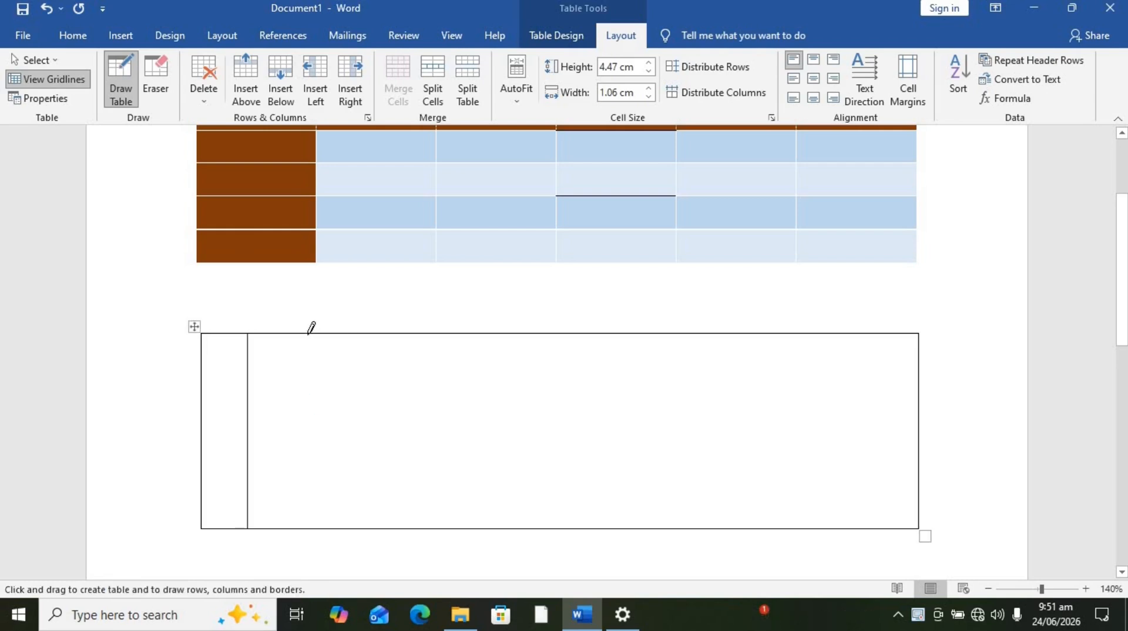
mouse_move(309, 333)
left_mouse_down()
mouse_move(313, 501)
mouse_move(350, 503)
left_mouse_up()
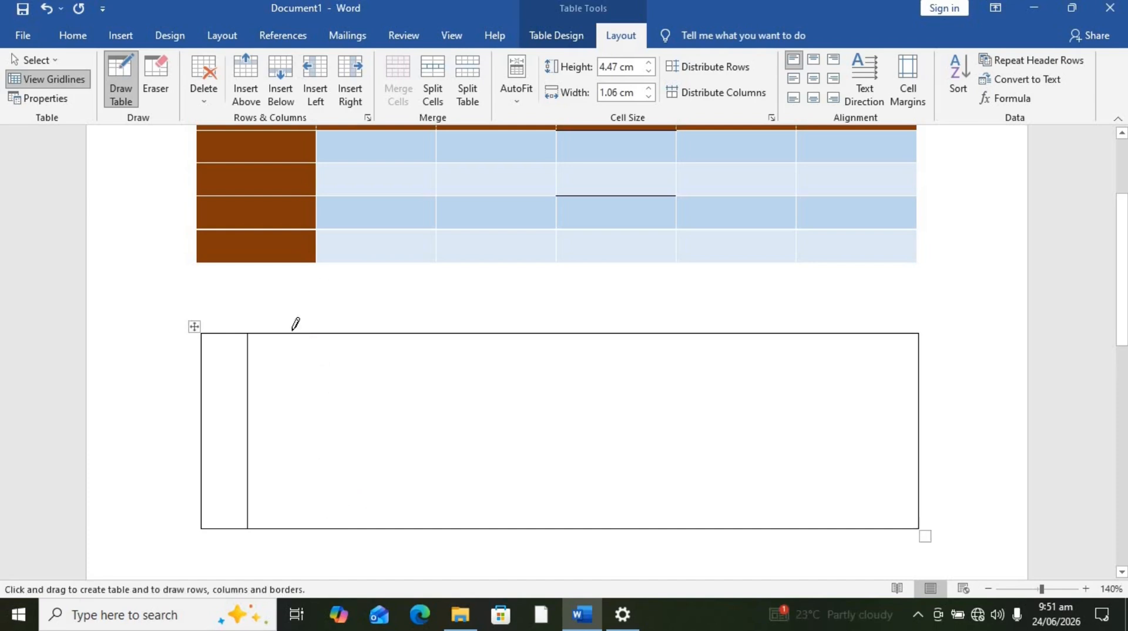
mouse_move(296, 334)
left_mouse_down()
mouse_move(294, 535)
mouse_move(297, 521)
left_mouse_up()
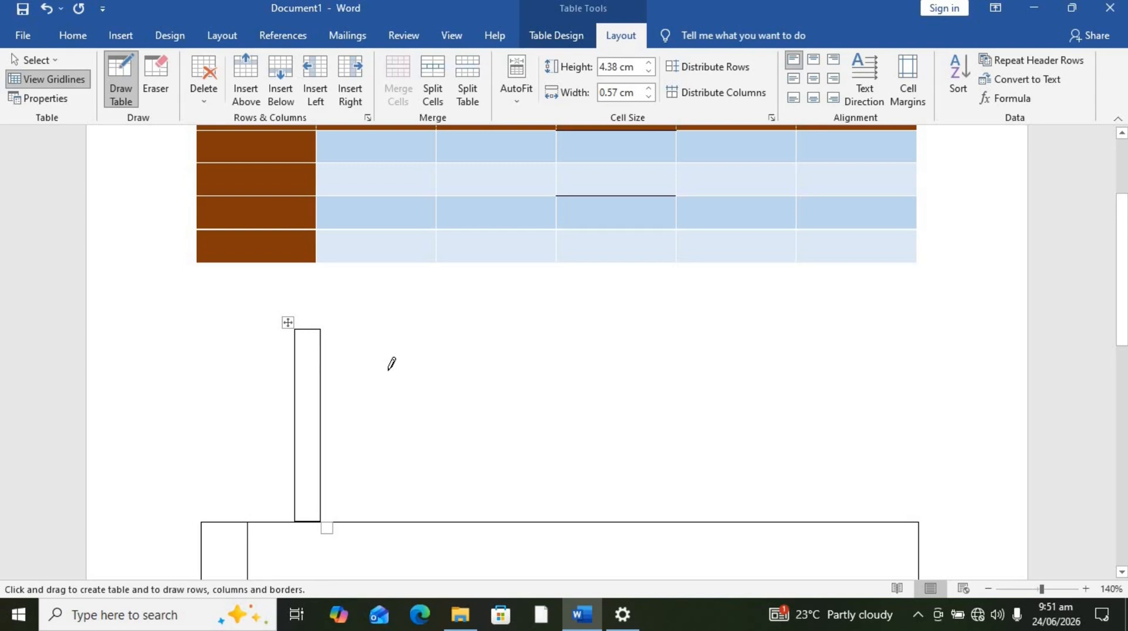
scroll(391, 364, "down", 5)
key("ctrl+z")
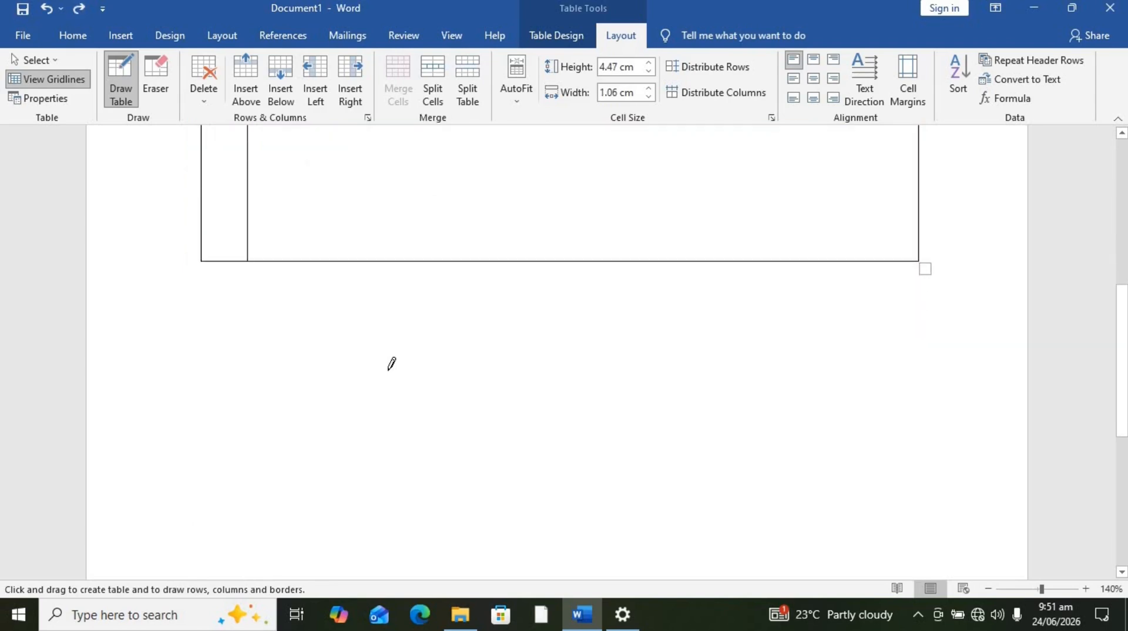
- Divide the drawn table with two more column lines and two row lines, and narrow its second column
scroll(391, 363, "up", 5)
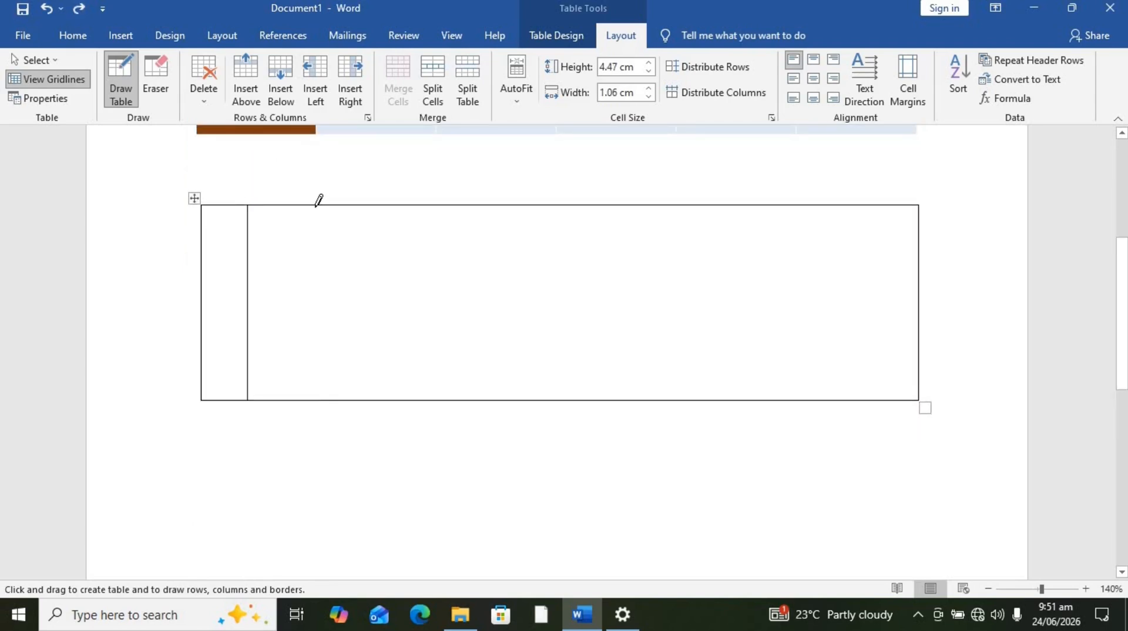
left_click_drag(318, 201, 315, 395)
left_click_drag(389, 201, 399, 343)
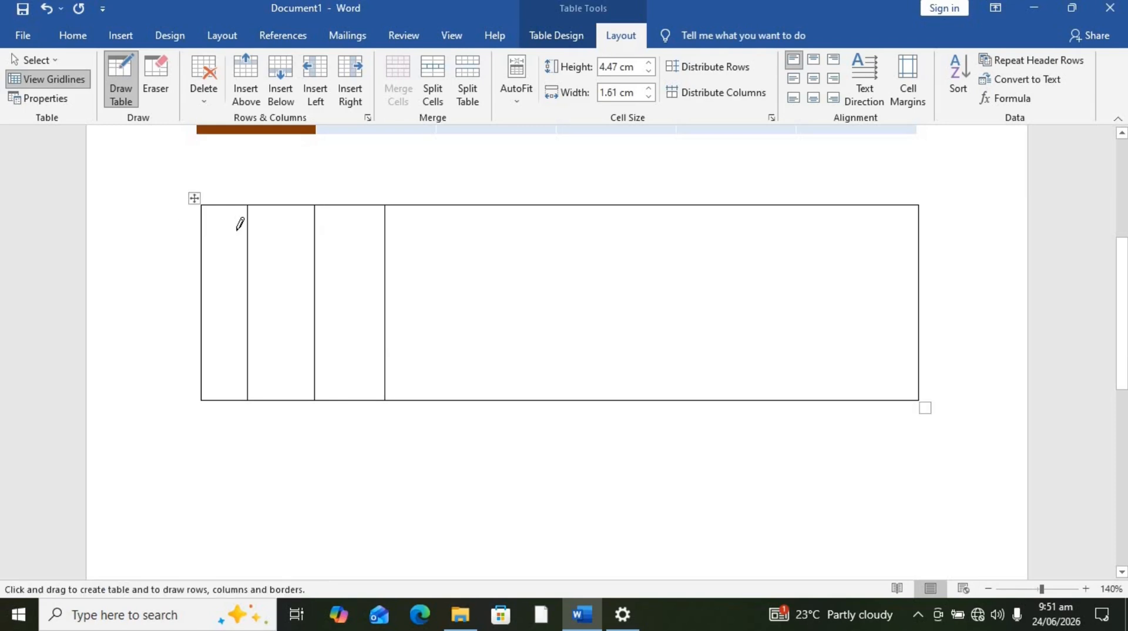
left_click_drag(239, 222, 440, 221)
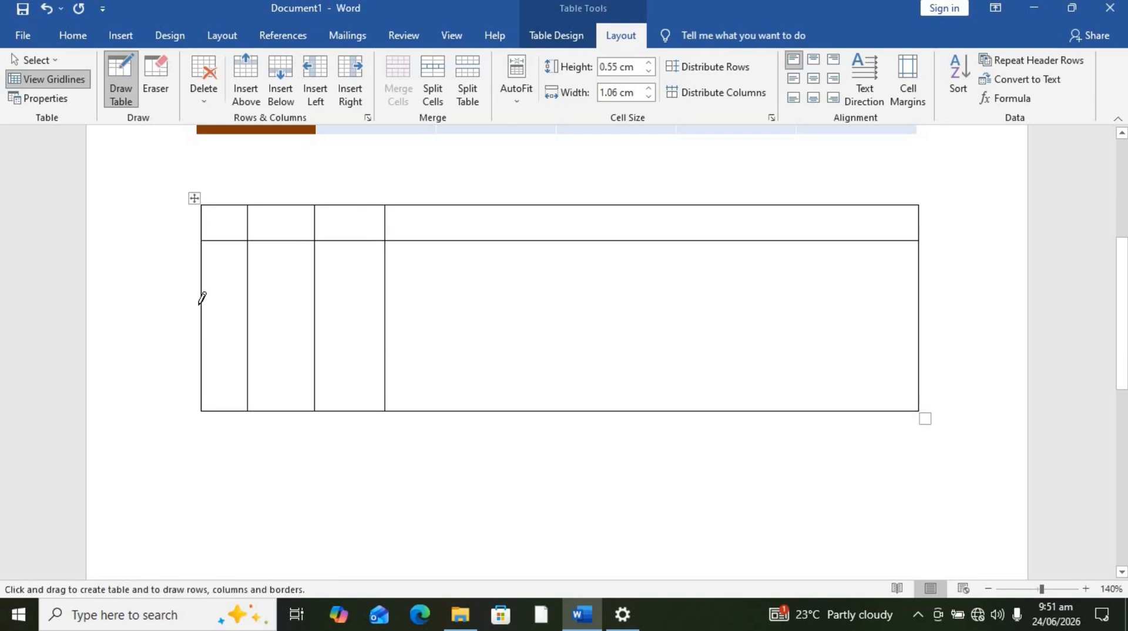
left_click_drag(204, 317, 452, 321)
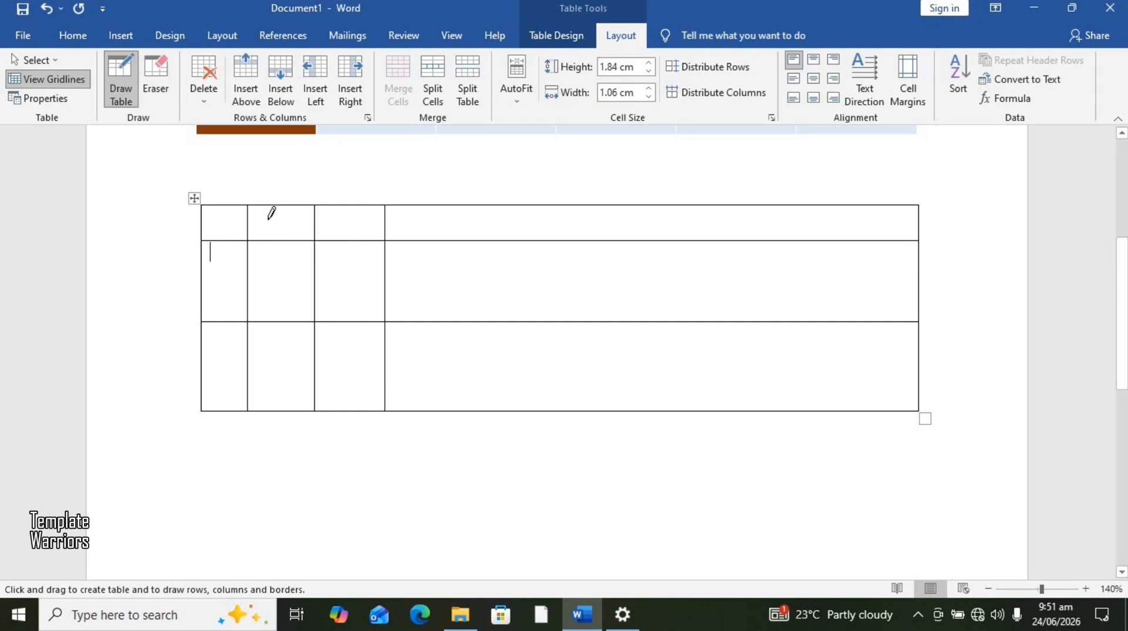
left_click(124, 97)
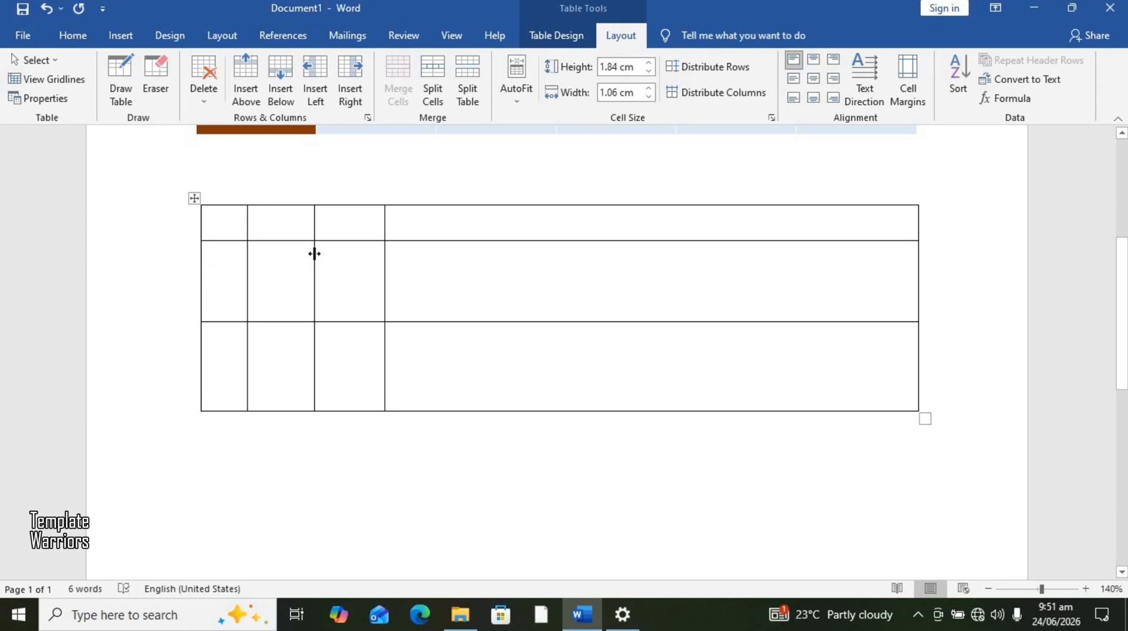
left_click_drag(314, 253, 296, 259)
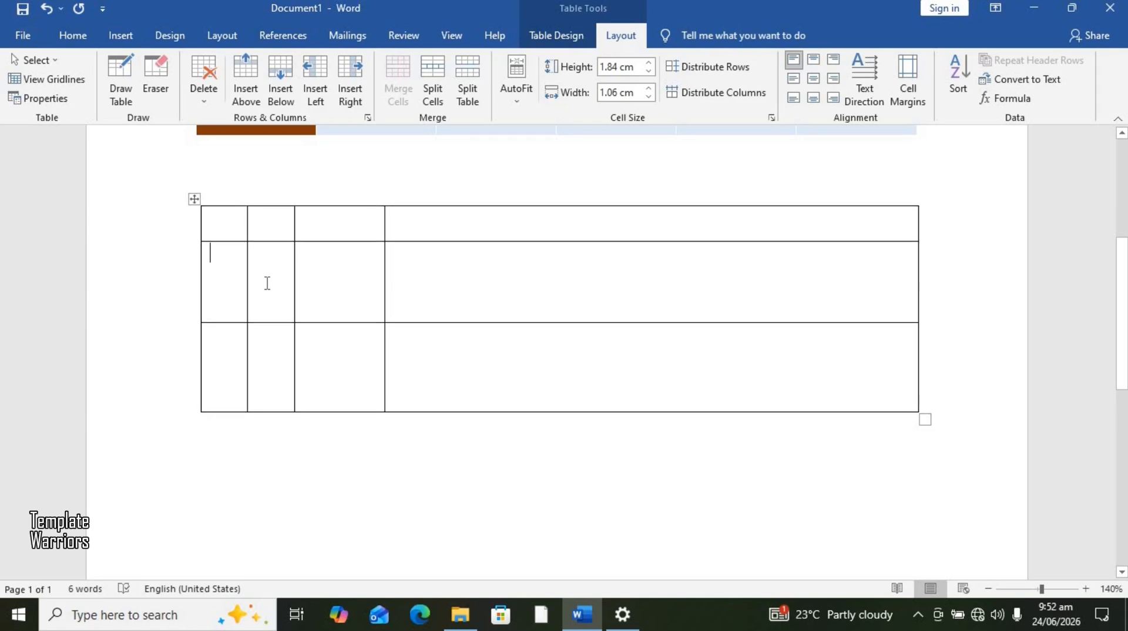
- Add two empty lines below the drawn table
scroll(268, 283, "up", 5)
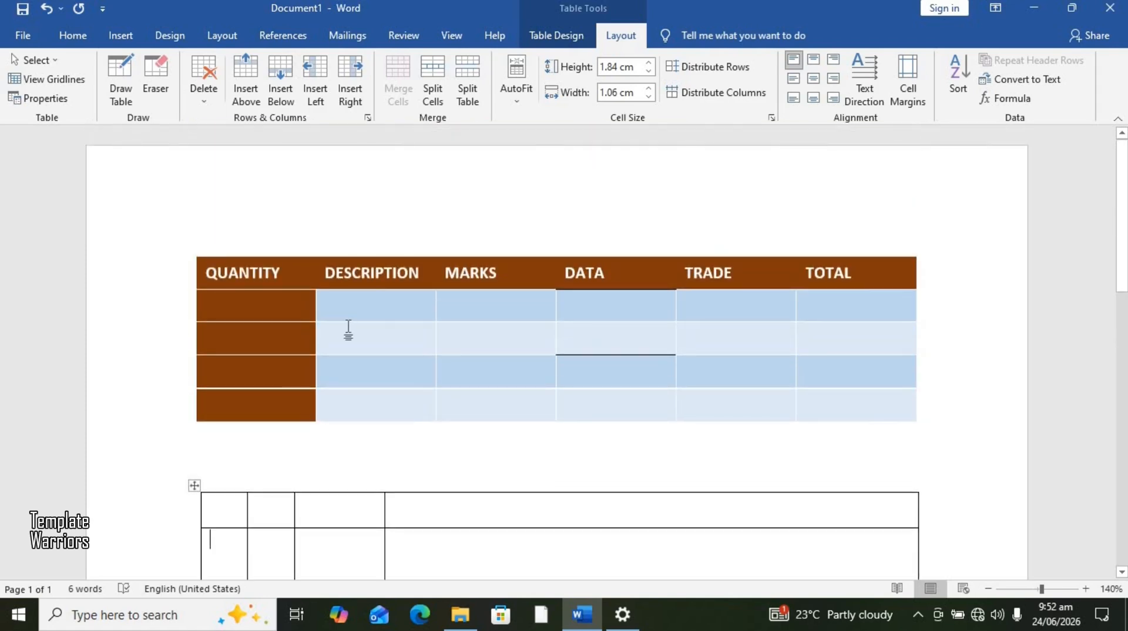
scroll(348, 330, "down", 2)
scroll(350, 327, "down", 4)
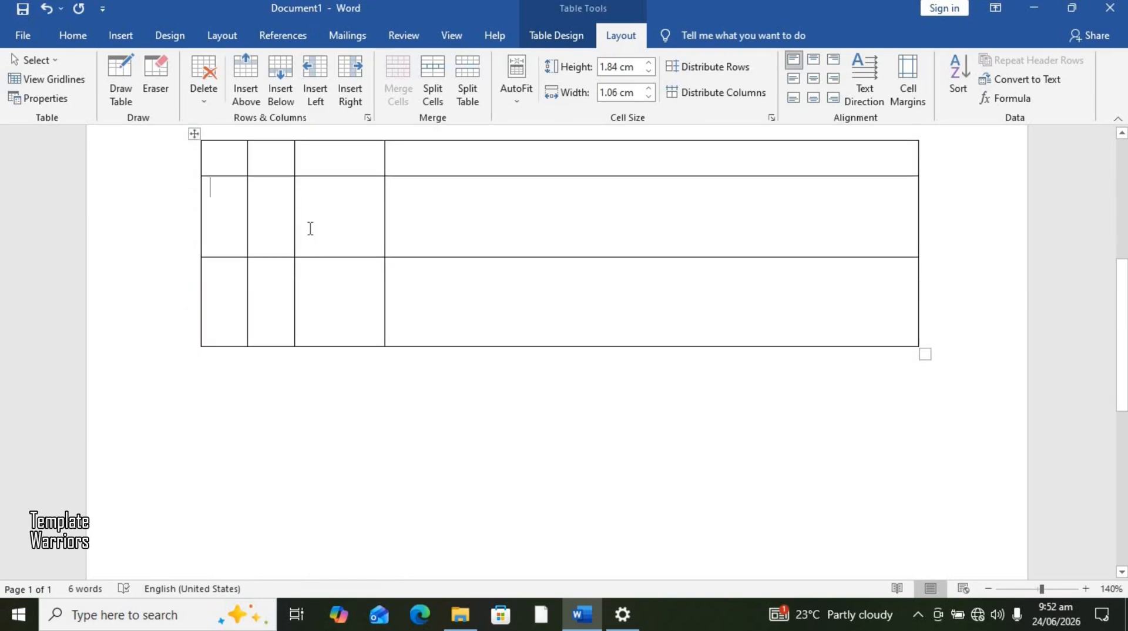
scroll(318, 247, "up", 2)
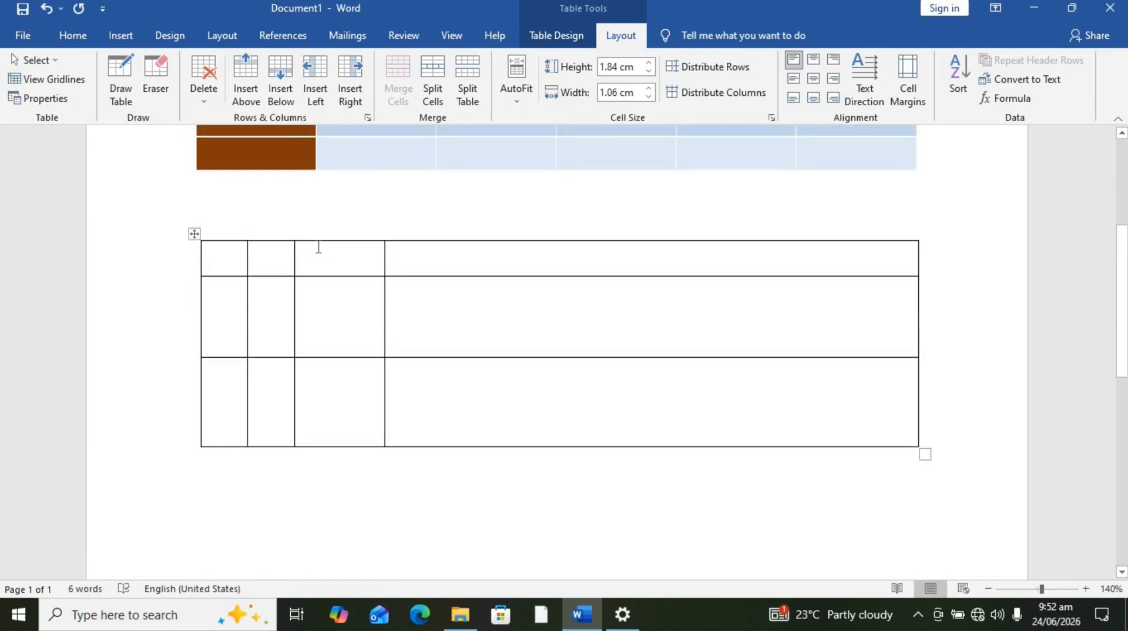
scroll(317, 245, "down", 2)
left_click(249, 372)
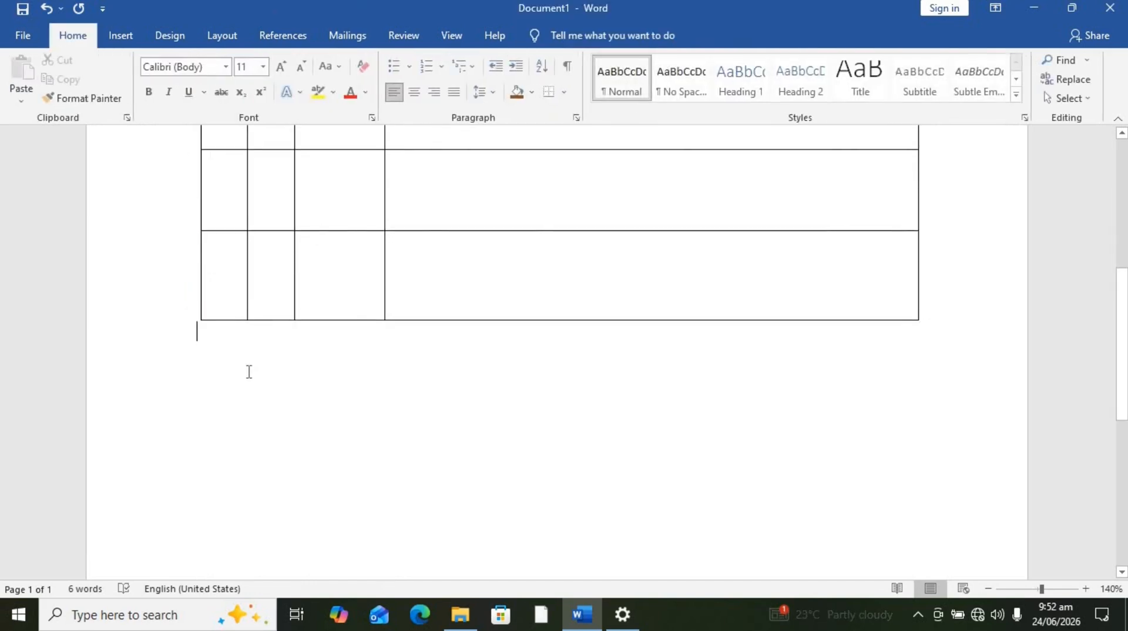
key("Return")
key("Return")
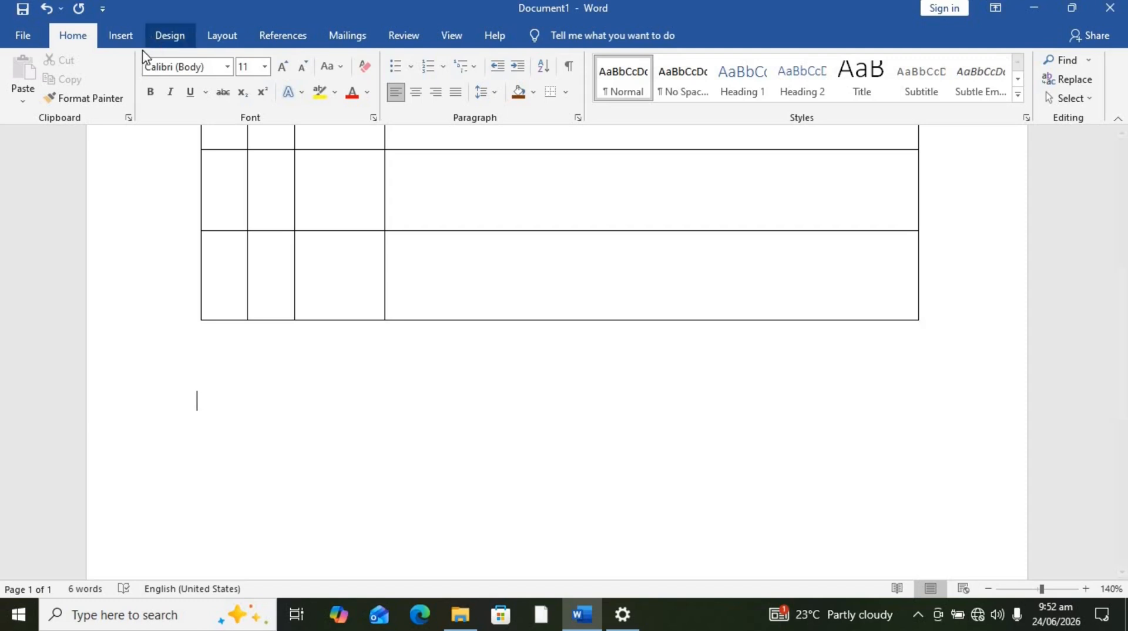
- Insert the built-in Calendar 2 quick table below the drawn table
left_click(122, 37)
left_click(124, 103)
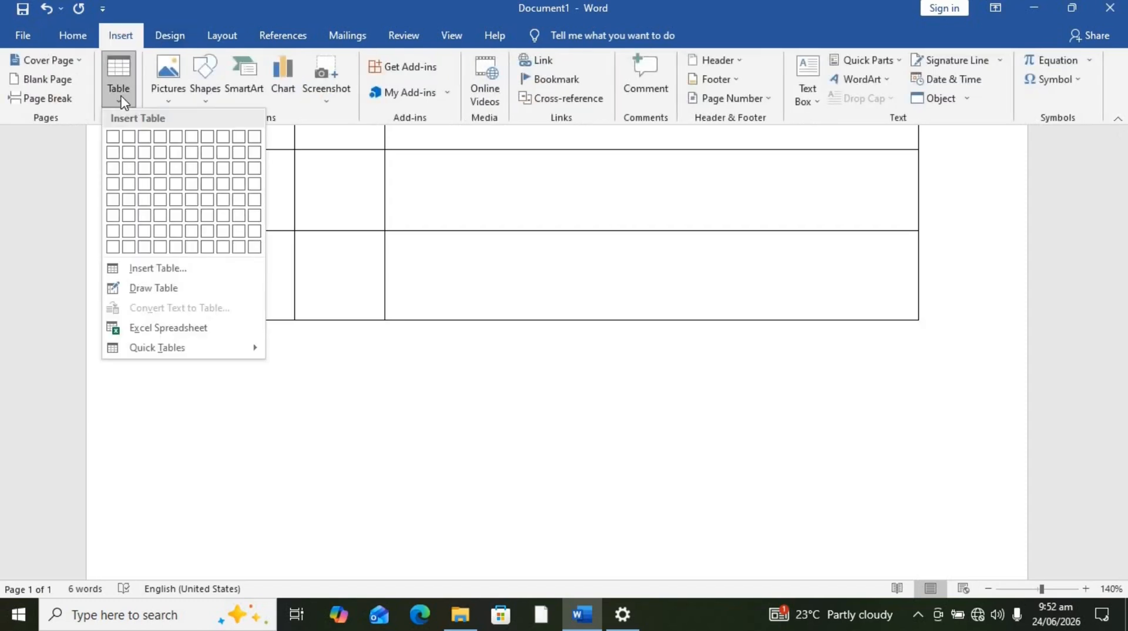
mouse_move(240, 343)
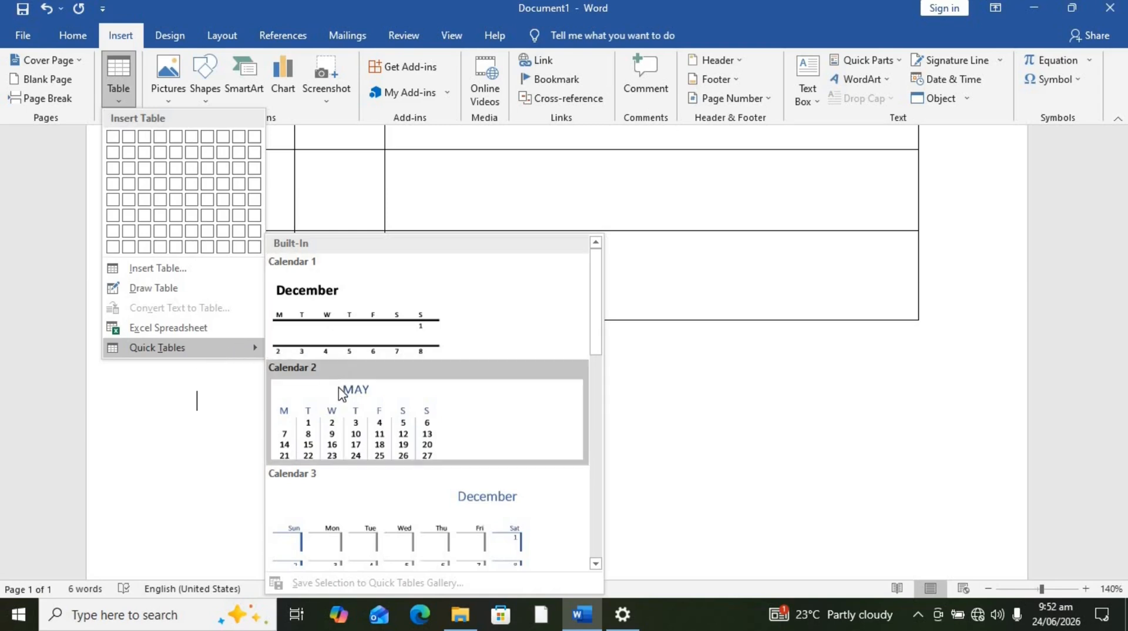
mouse_move(598, 323)
left_mouse_down()
mouse_move(573, 547)
mouse_move(608, 317)
left_mouse_up()
left_click(371, 453)
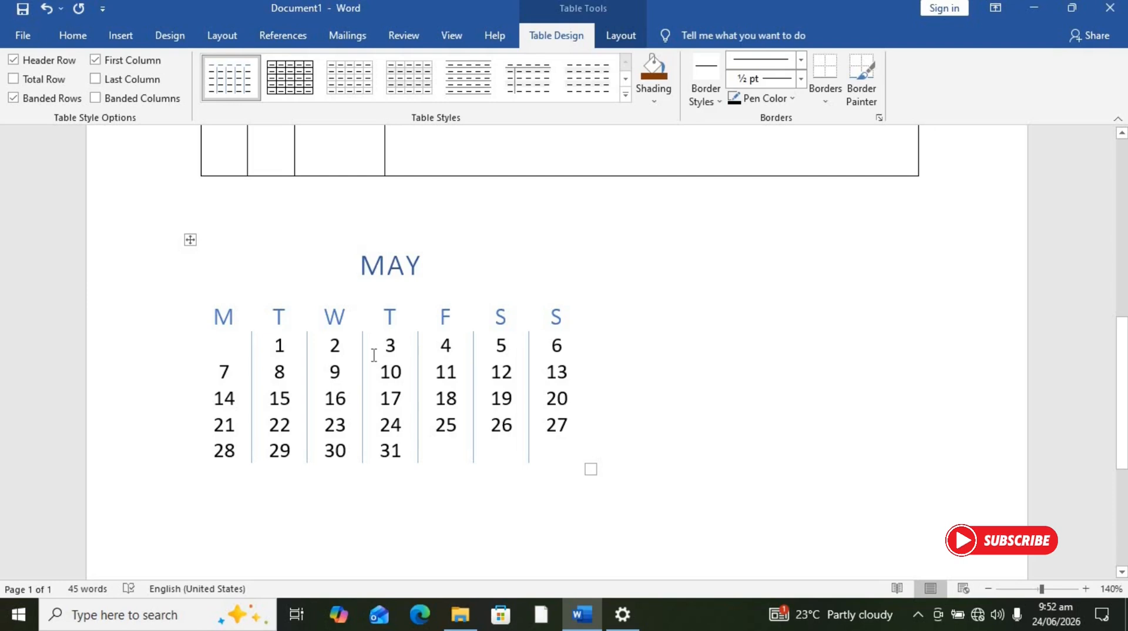
- Select the weekday heading row of the MAY calendar and set its font colour to dark red
left_click(374, 354)
left_click(174, 328)
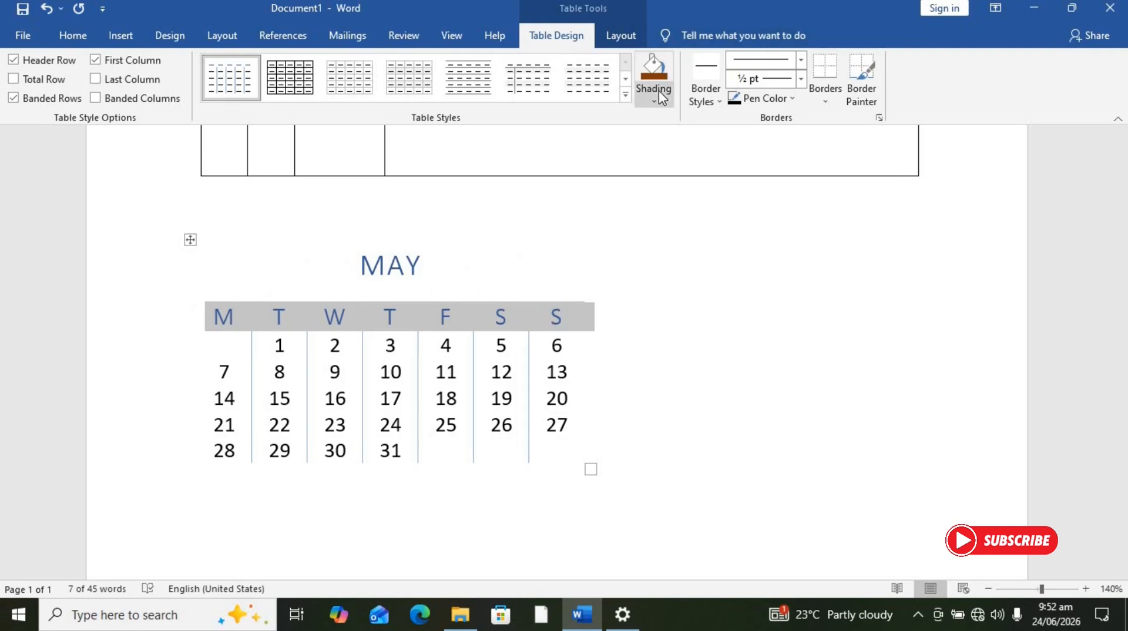
left_click(64, 35)
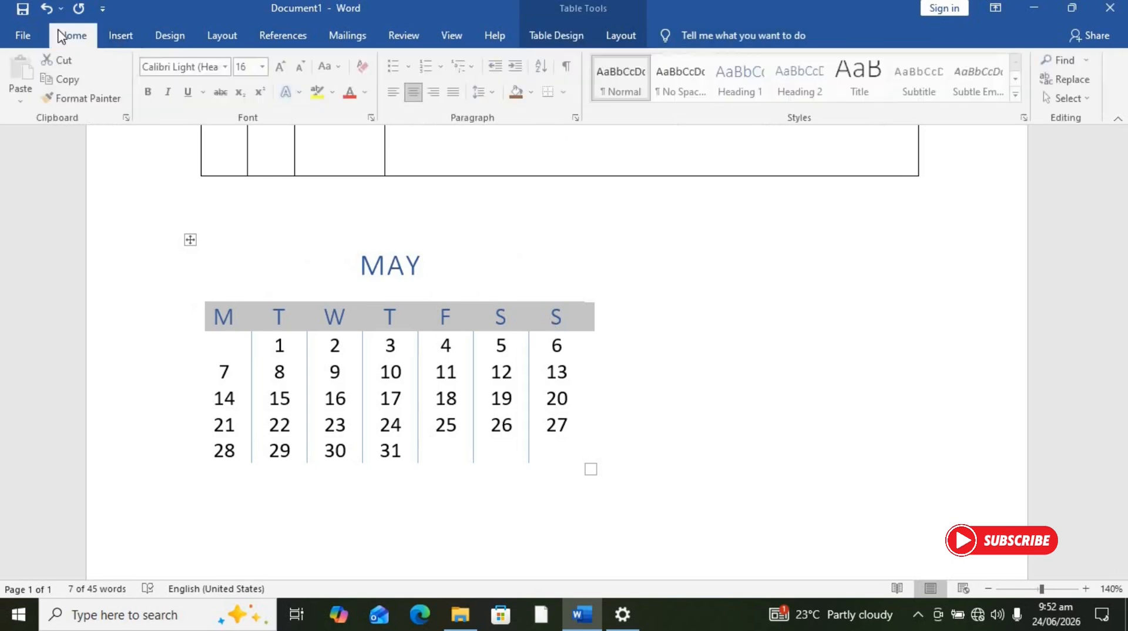
left_click(367, 92)
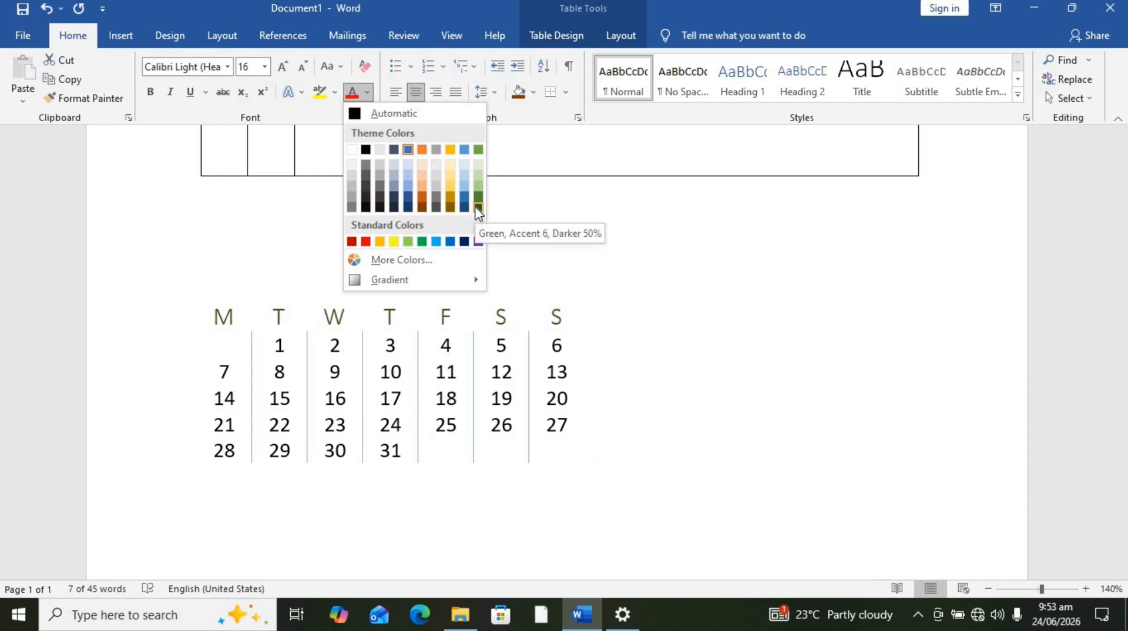
key("Escape")
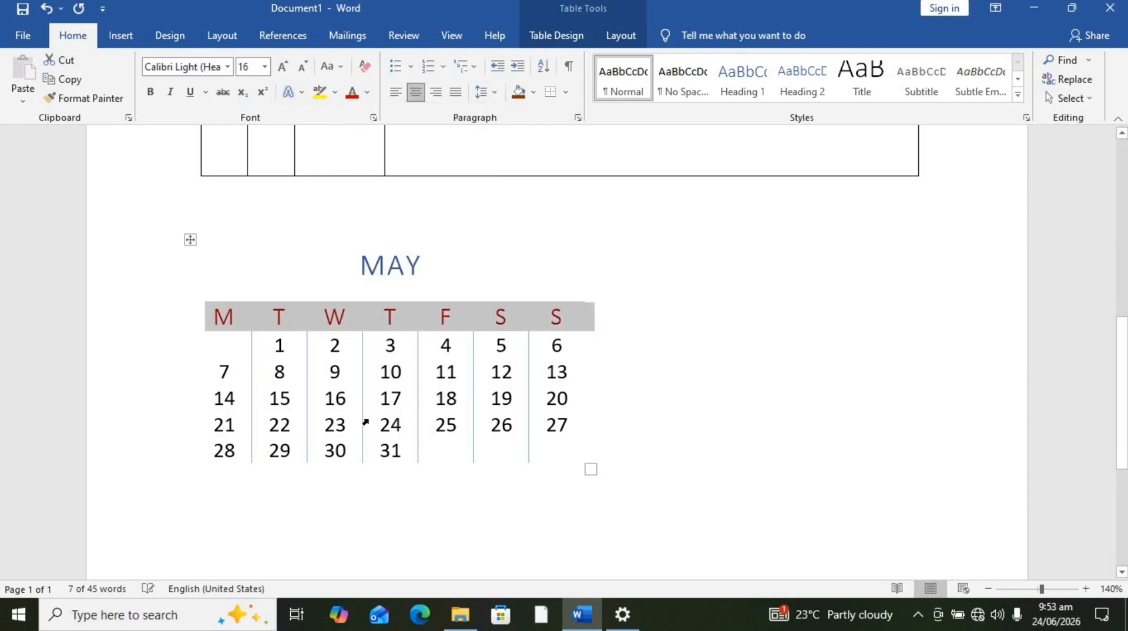
- Add a 2 after the date 31 in the calendar and delete it again
left_click(308, 392)
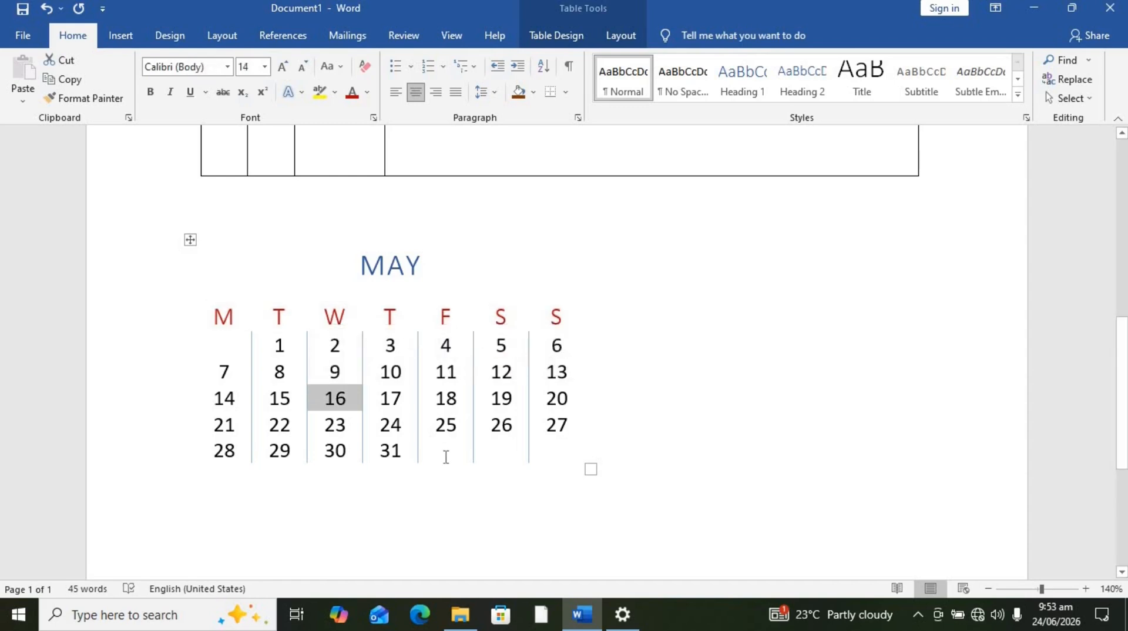
left_click(406, 458)
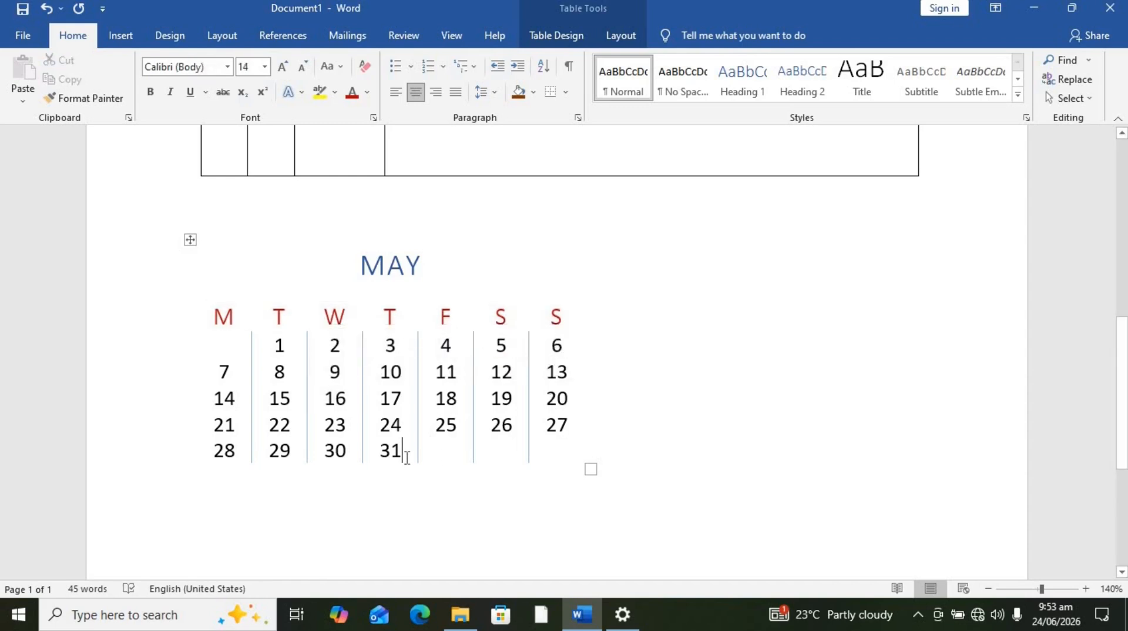
type("2")
key("BackSpace")
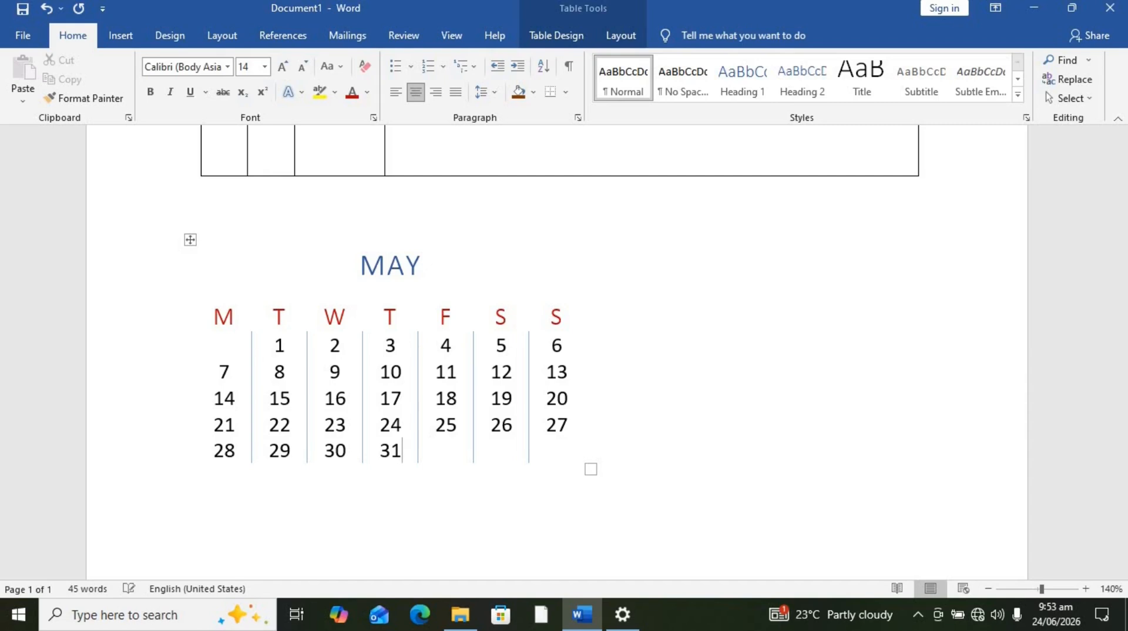
- Insert the built-in Matrix quick table directly below the MAY calendar
left_click(746, 398)
scroll(752, 403, "down", 2)
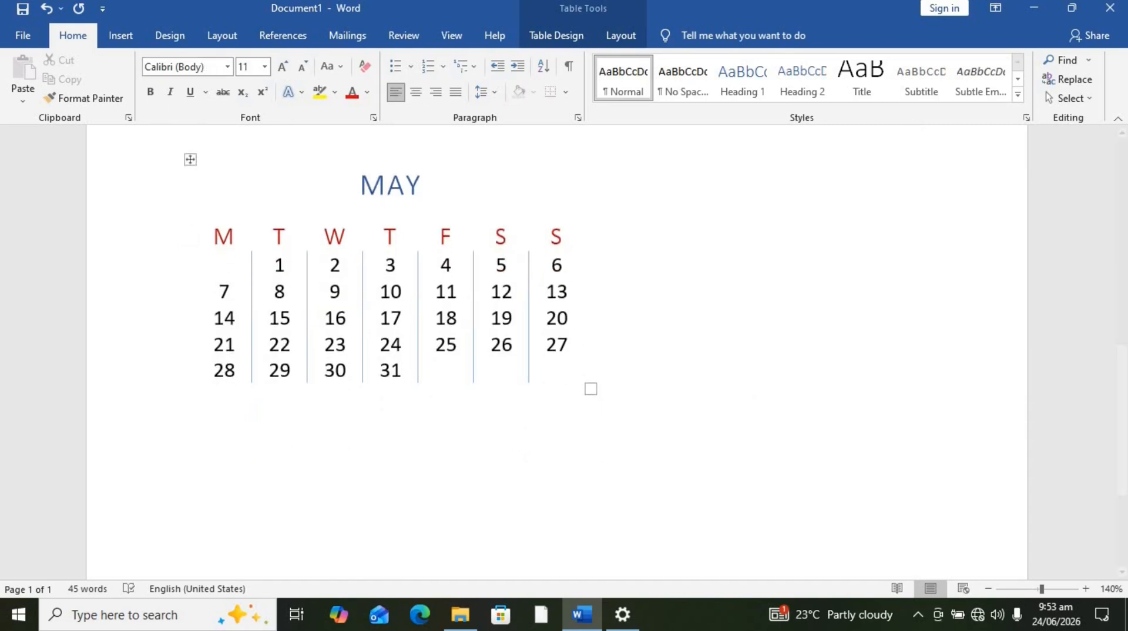
left_click(117, 35)
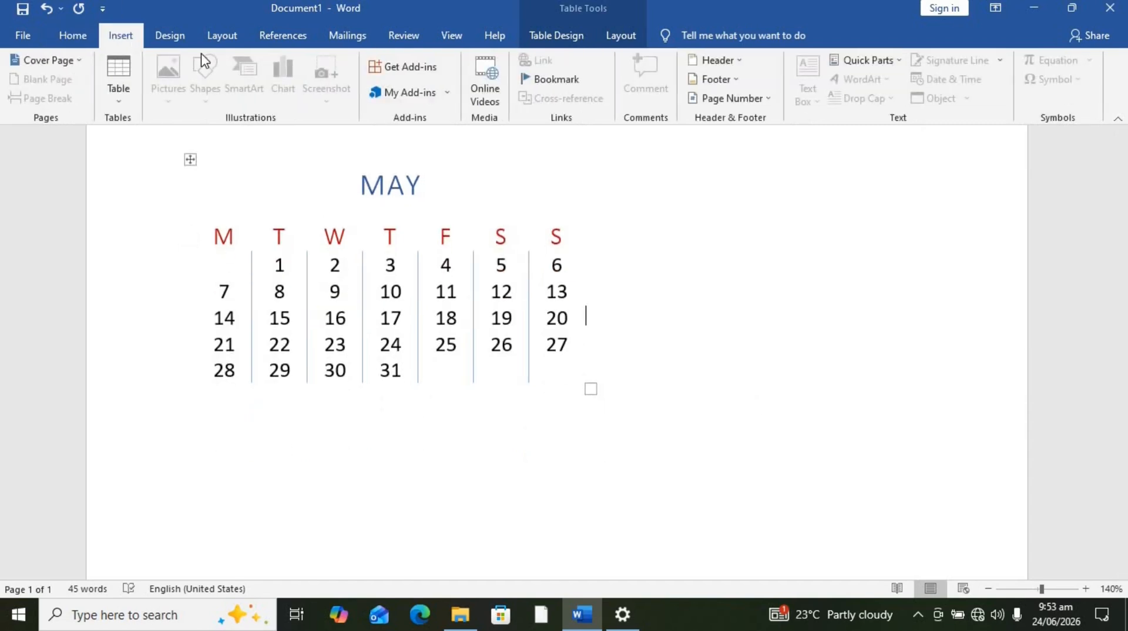
left_click(109, 108)
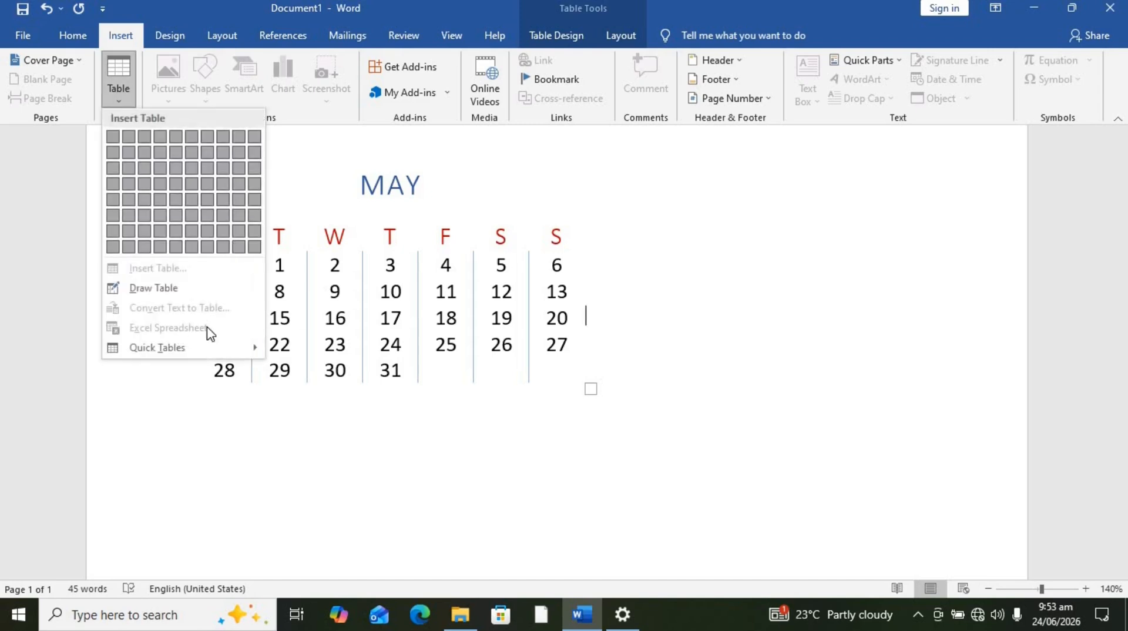
left_click(361, 449)
left_click(341, 467)
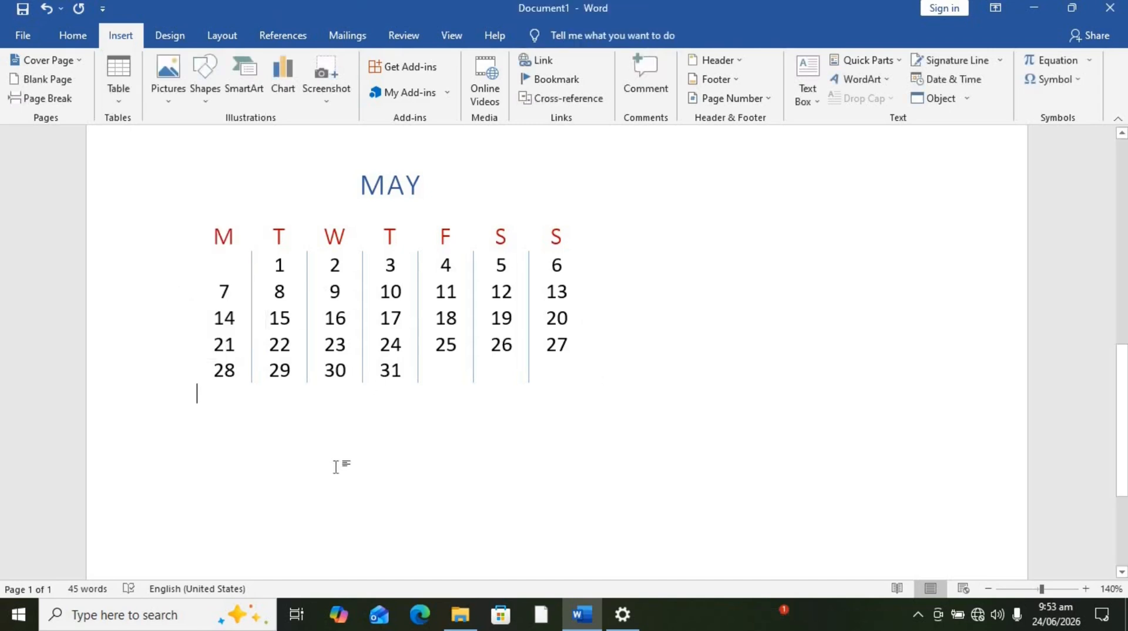
left_click(118, 94)
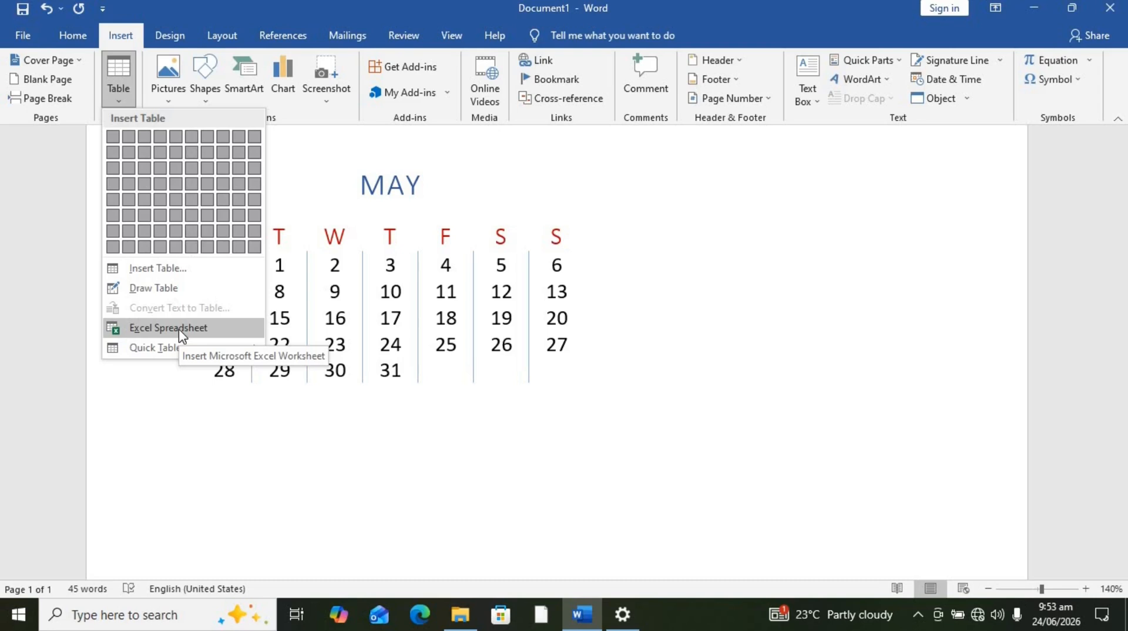
mouse_move(177, 349)
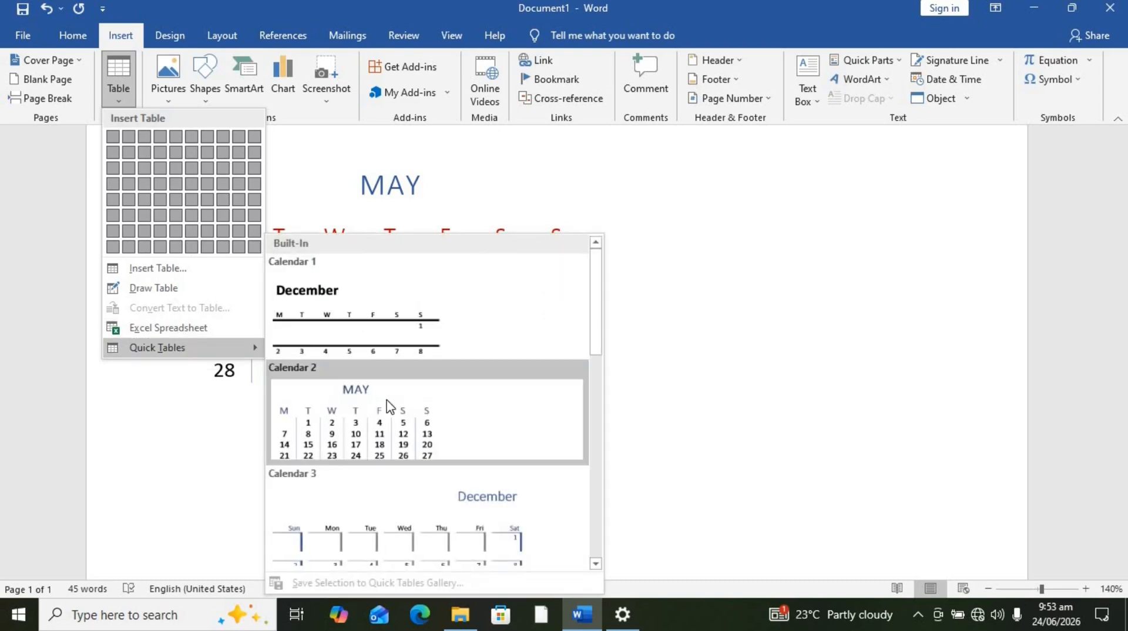
scroll(387, 406, "down", 5)
scroll(391, 407, "up", 1)
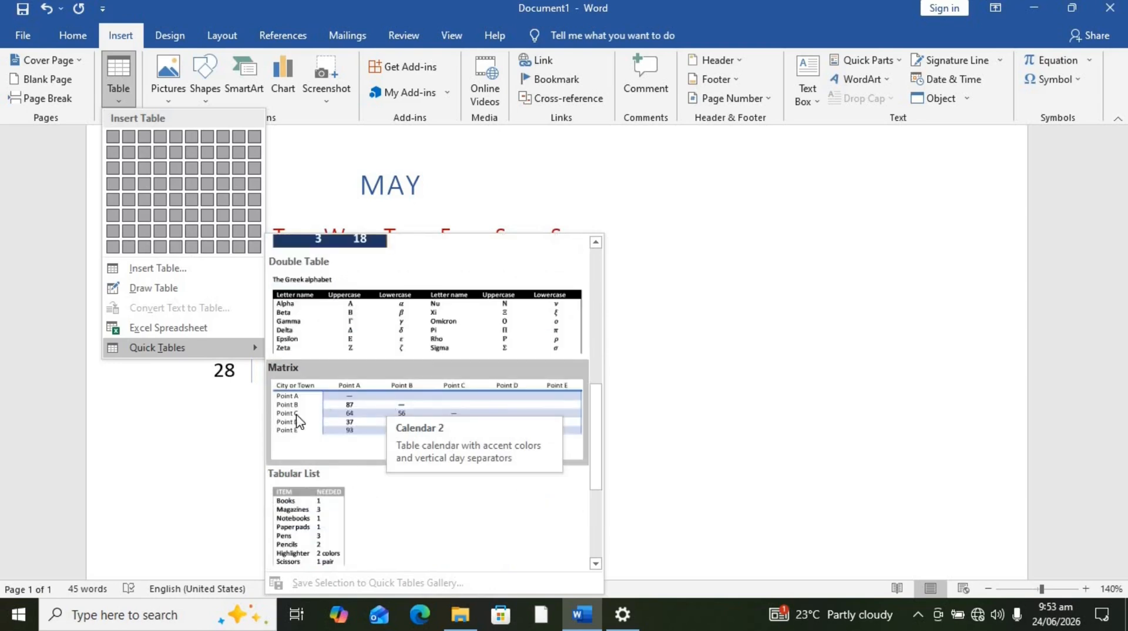
left_click(311, 420)
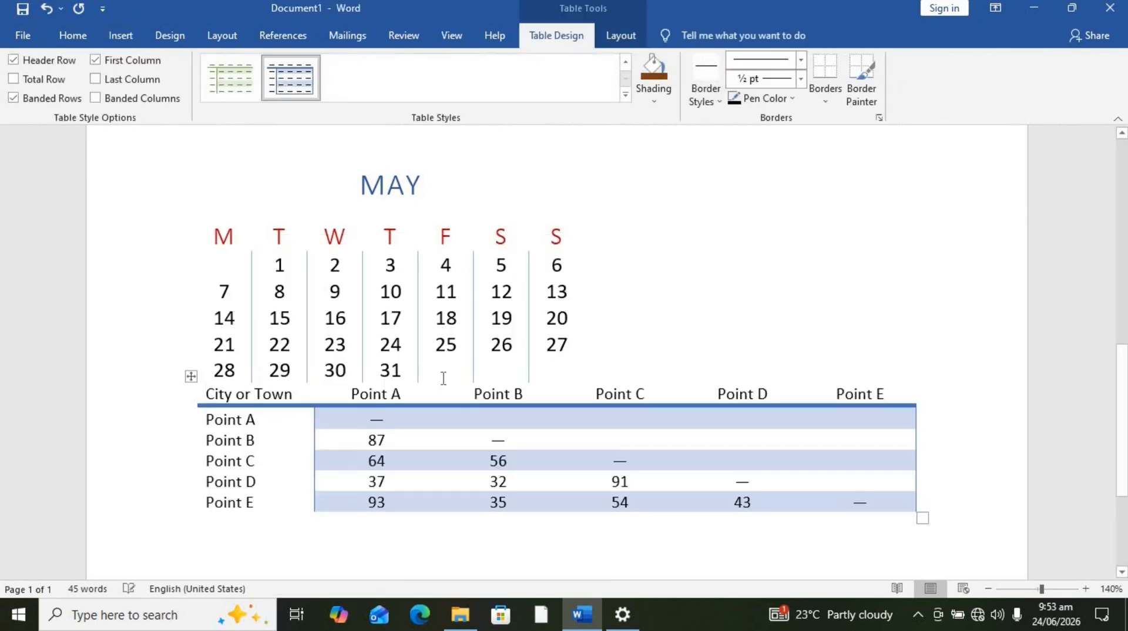
left_click(643, 345)
key("Return")
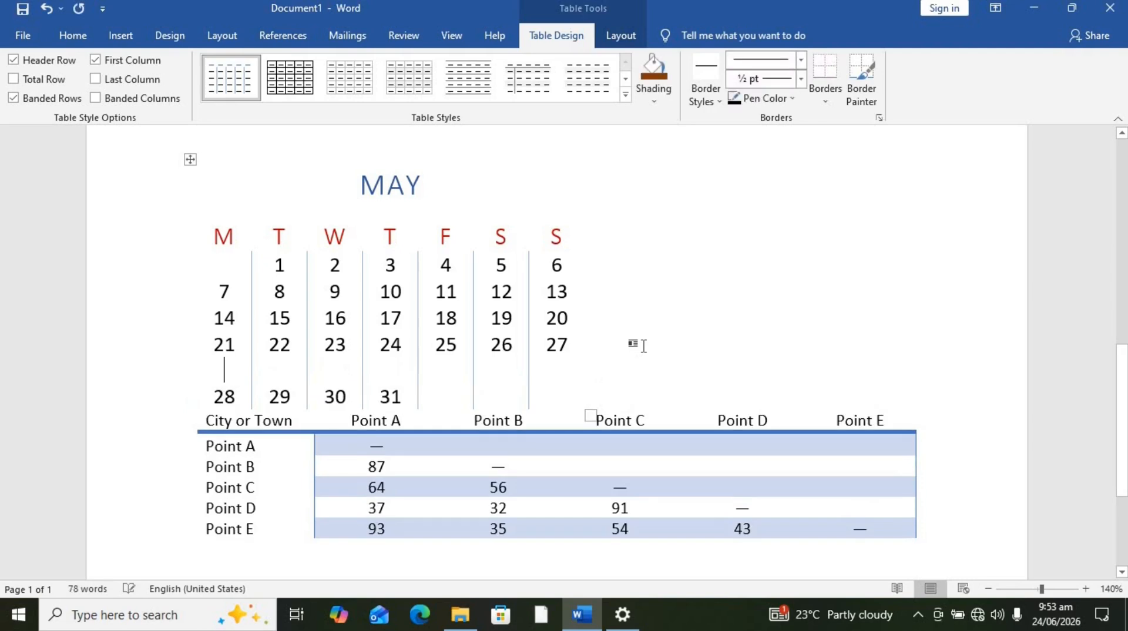
key("ctrl+z")
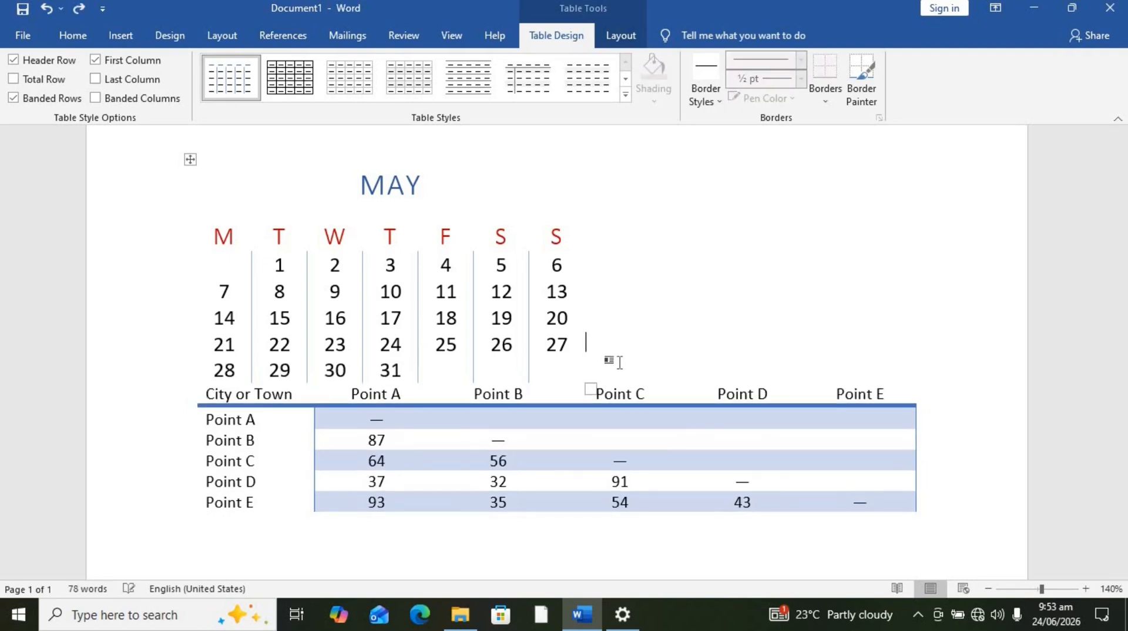
- Add two empty rows at the end of the MAY calendar to space it from the matrix table
left_click(605, 370)
key("Return")
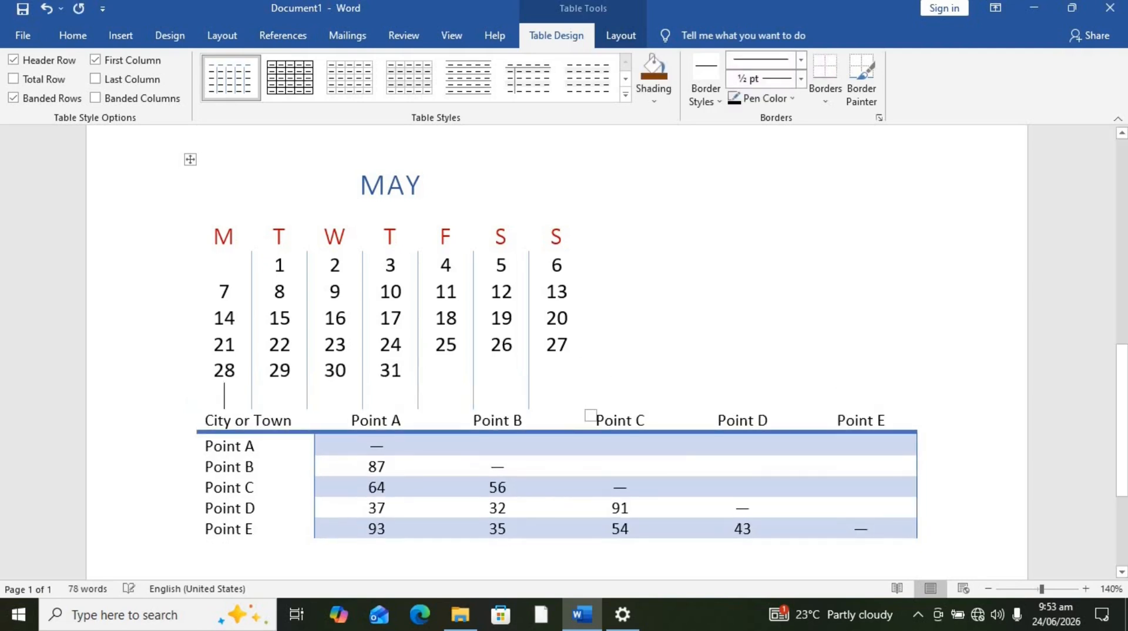
scroll(506, 432, "down", 3)
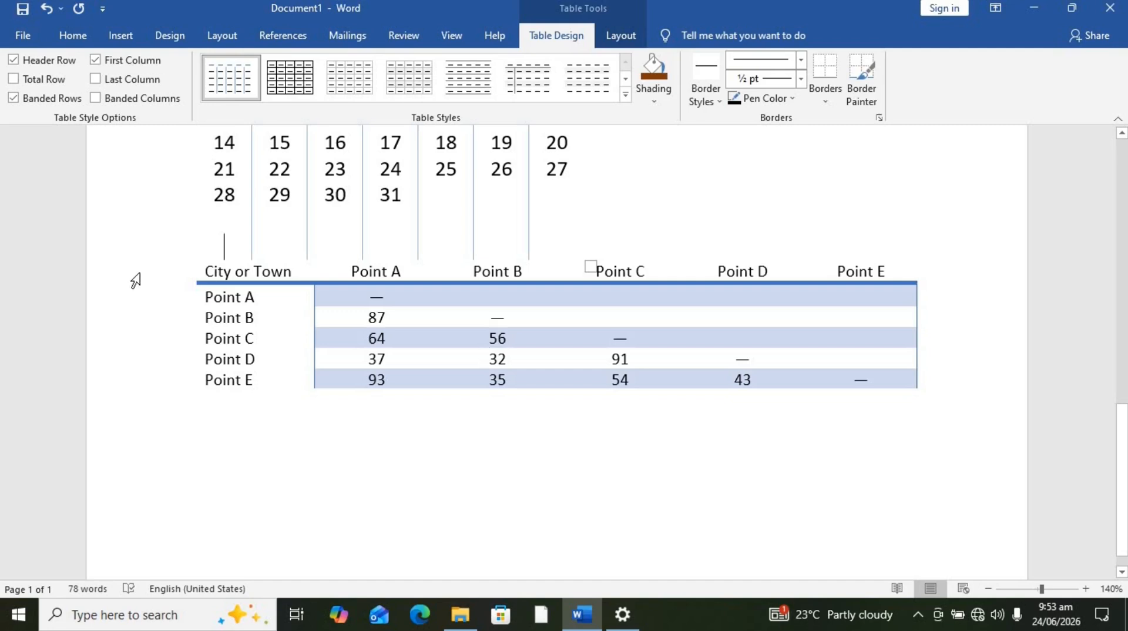
- Shade the whole Point A row of the matrix table in gold
left_click(201, 277)
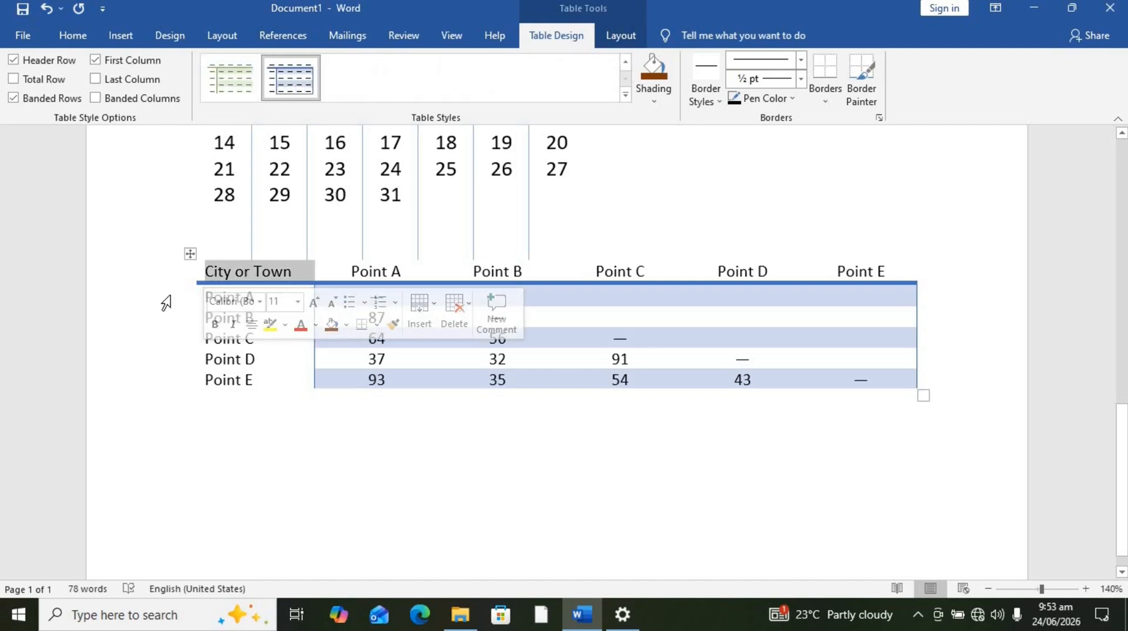
left_click(166, 303)
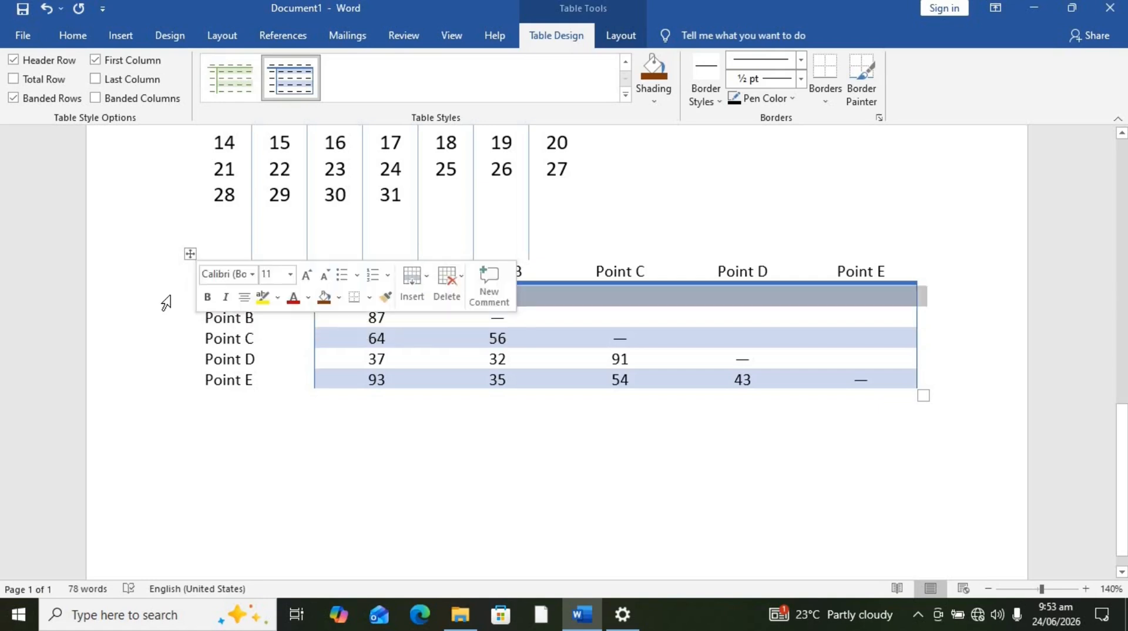
left_click(283, 336)
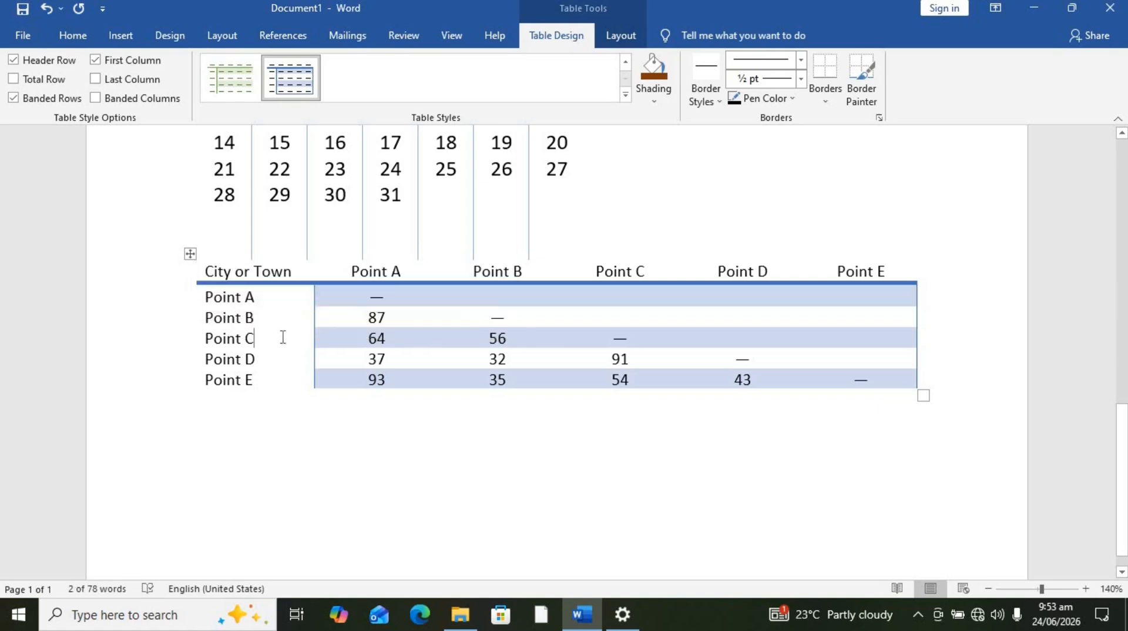
left_click(163, 306)
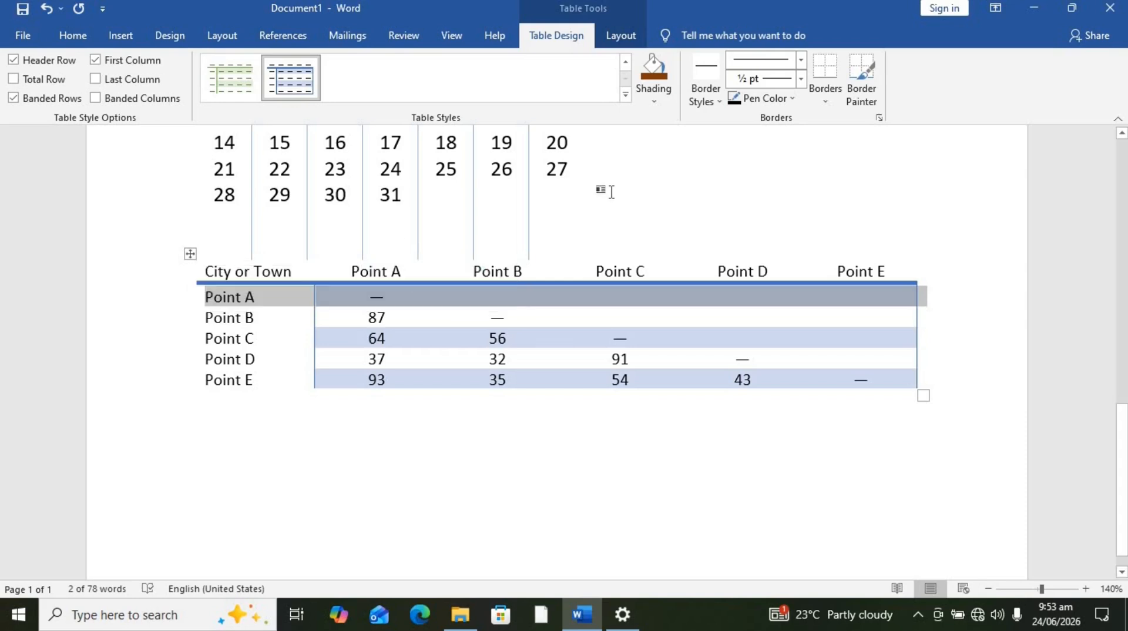
left_click(653, 94)
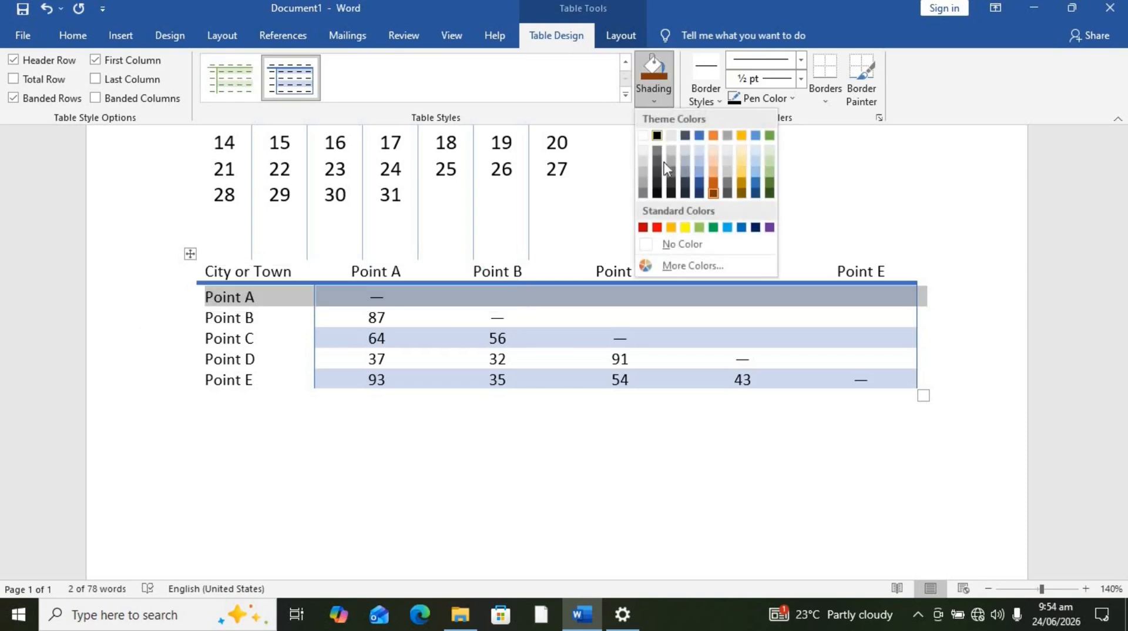
left_click(742, 171)
- Shade the matrix table's Point C row dark grey and its Point E row dark brown
left_click(171, 350)
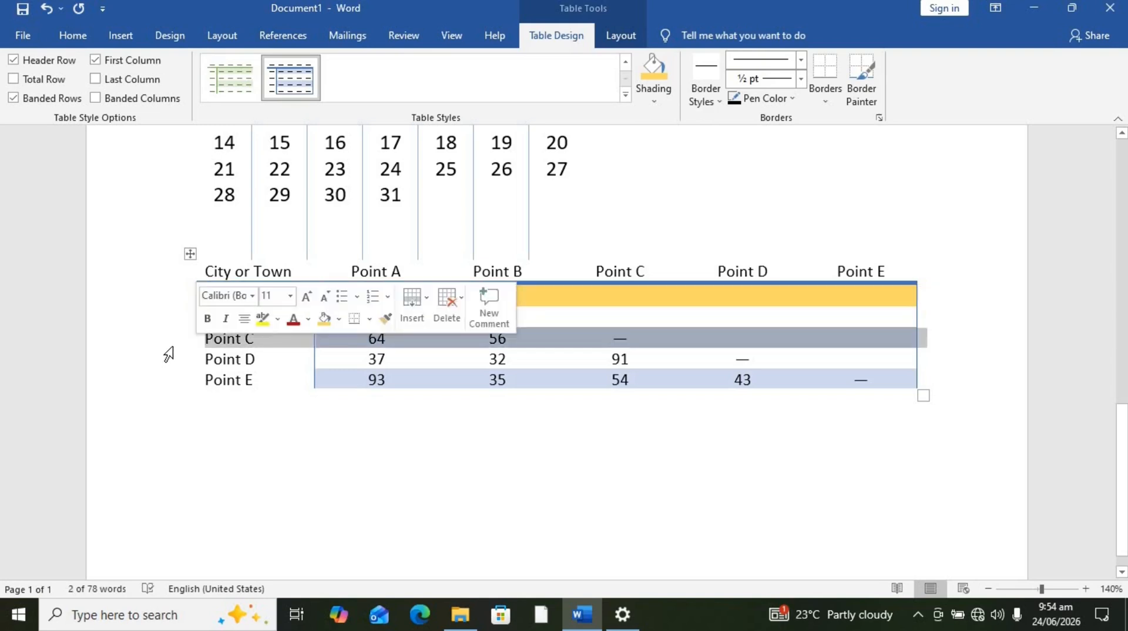
left_click(652, 86)
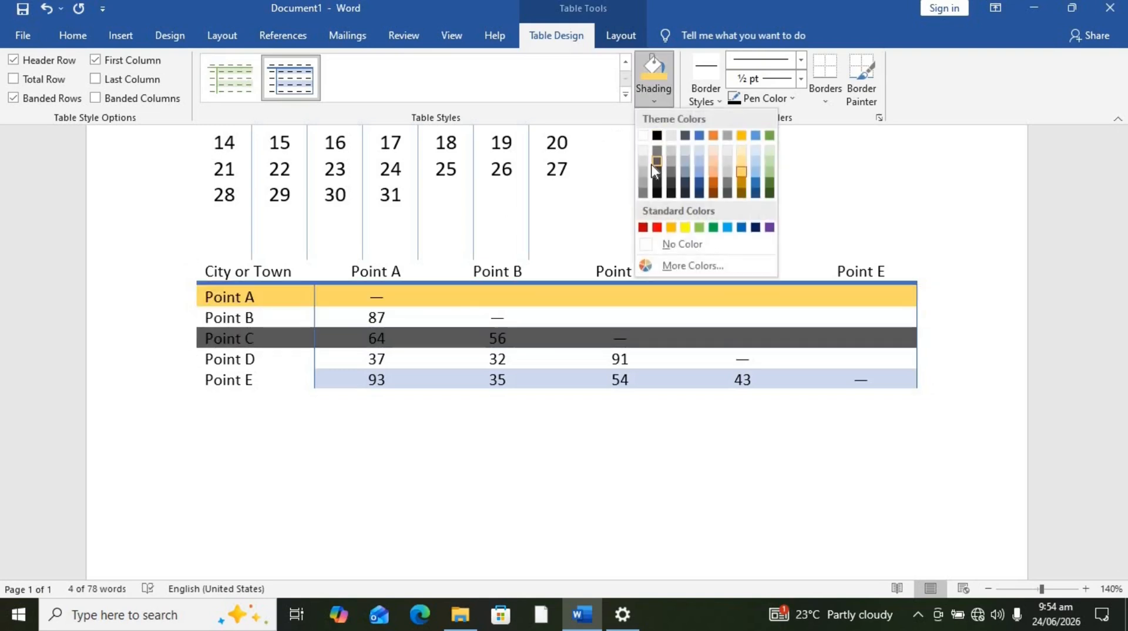
left_click(657, 163)
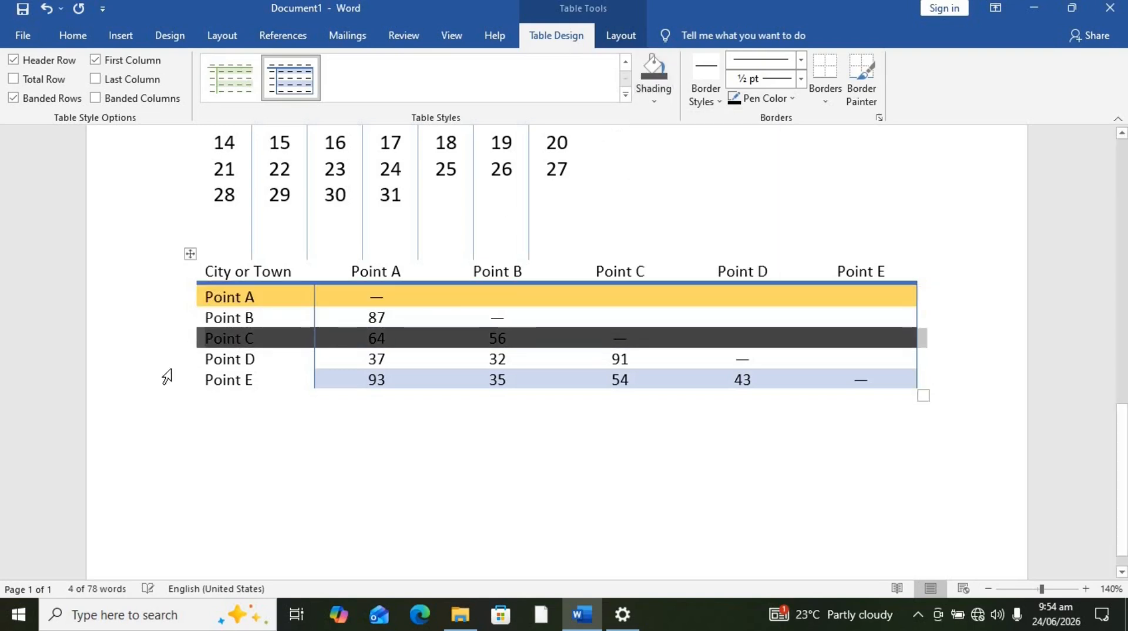
left_click(160, 399)
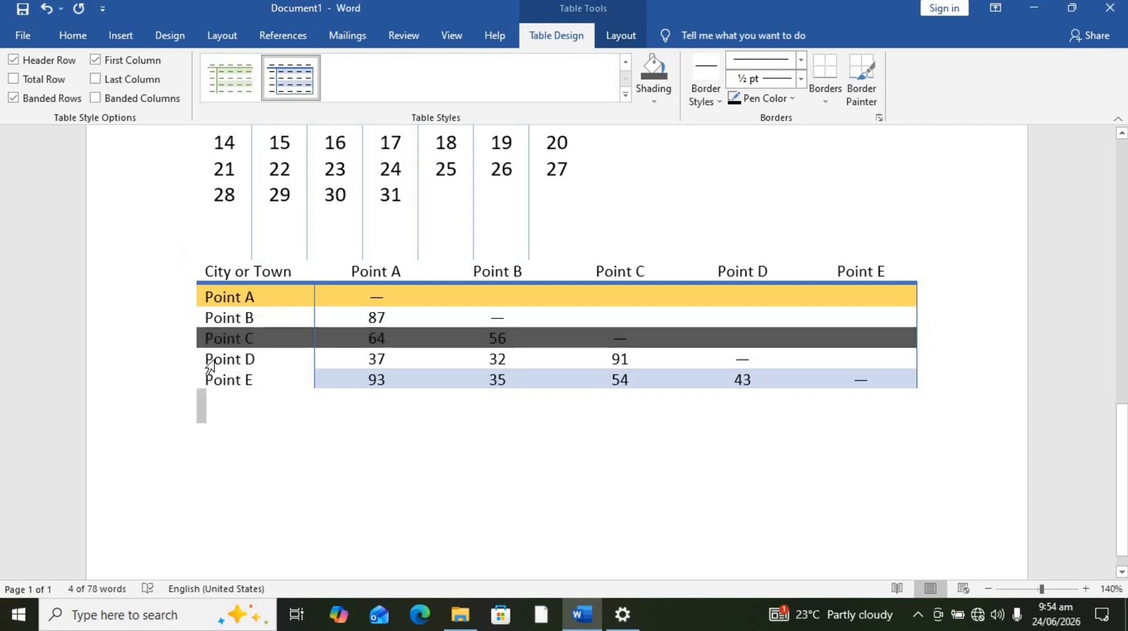
left_click(133, 385)
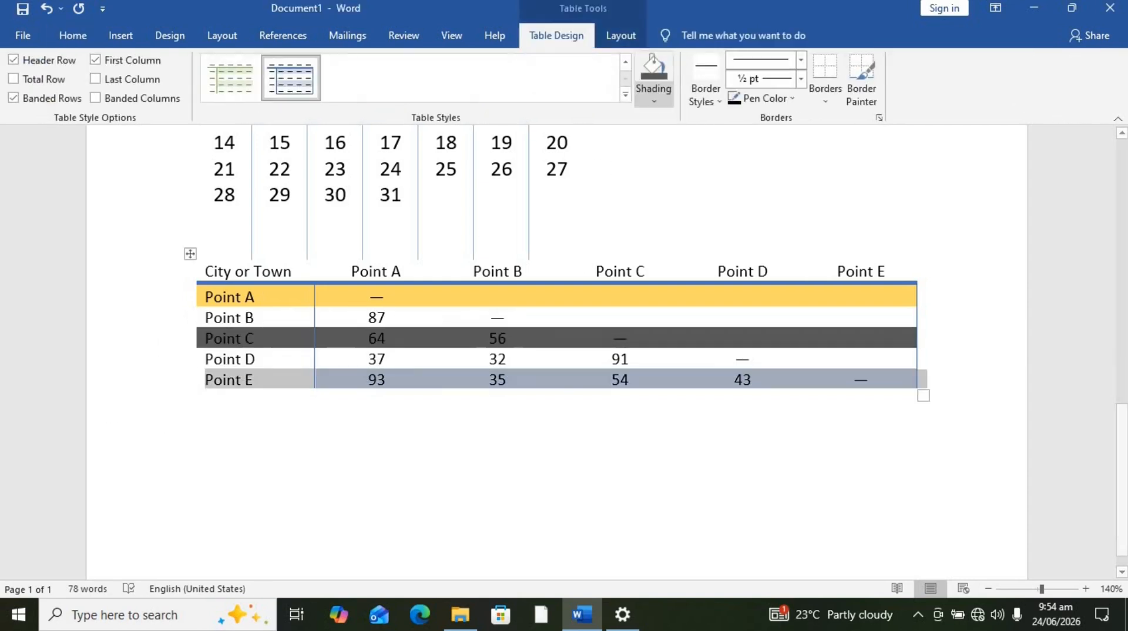
left_click(650, 103)
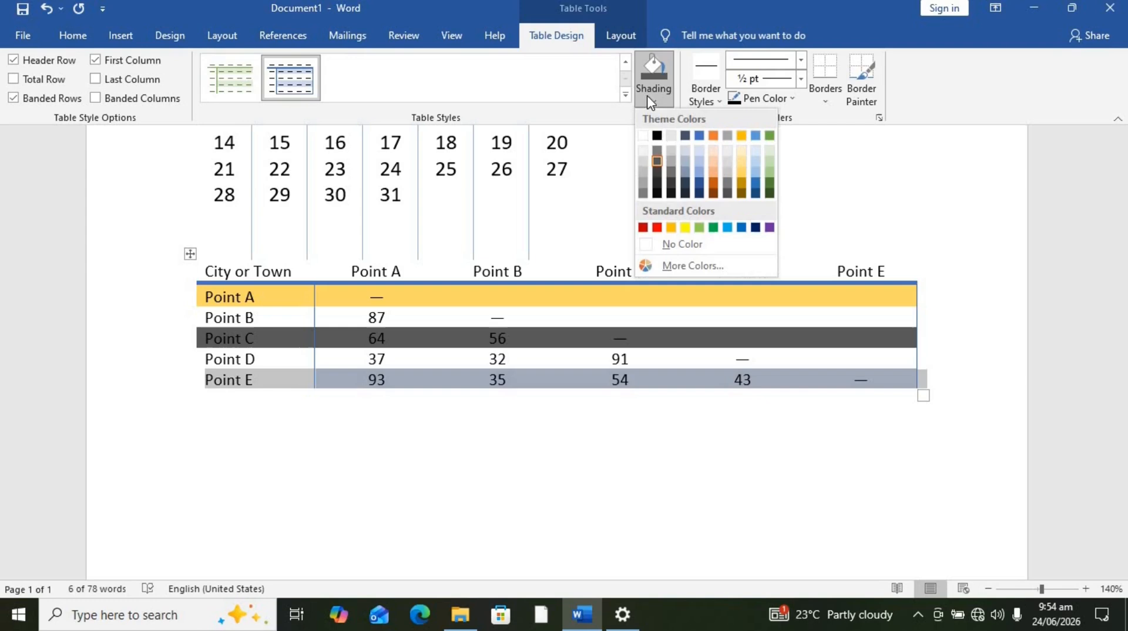
left_click(713, 195)
- Shade the City or Town column and the heading row of the matrix table light green
scroll(389, 365, "up", 3)
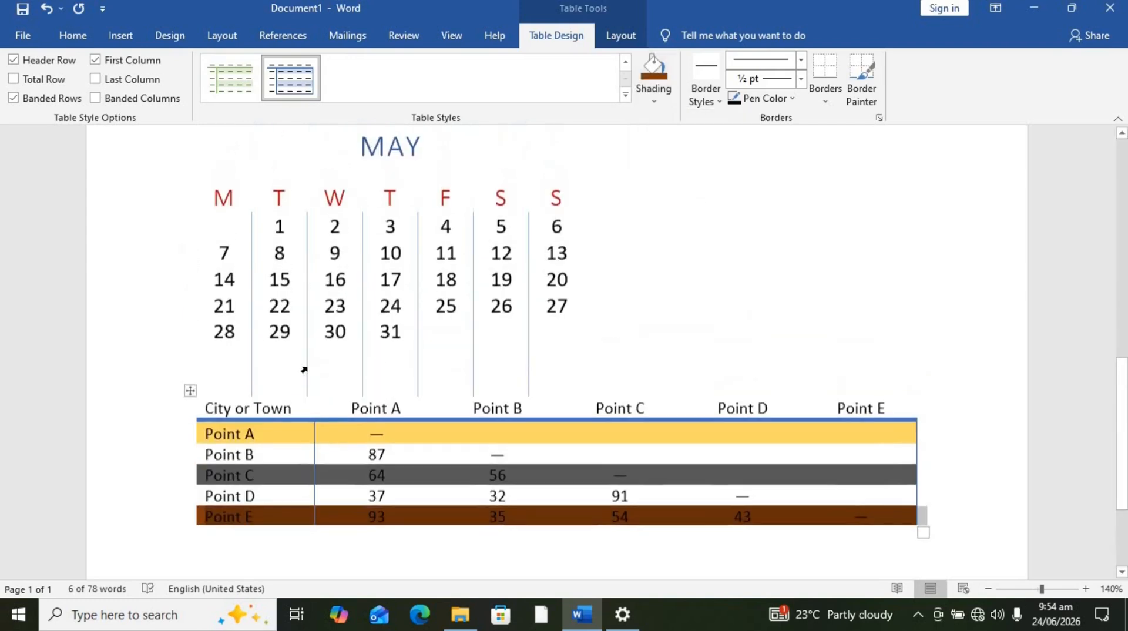
left_click(267, 394)
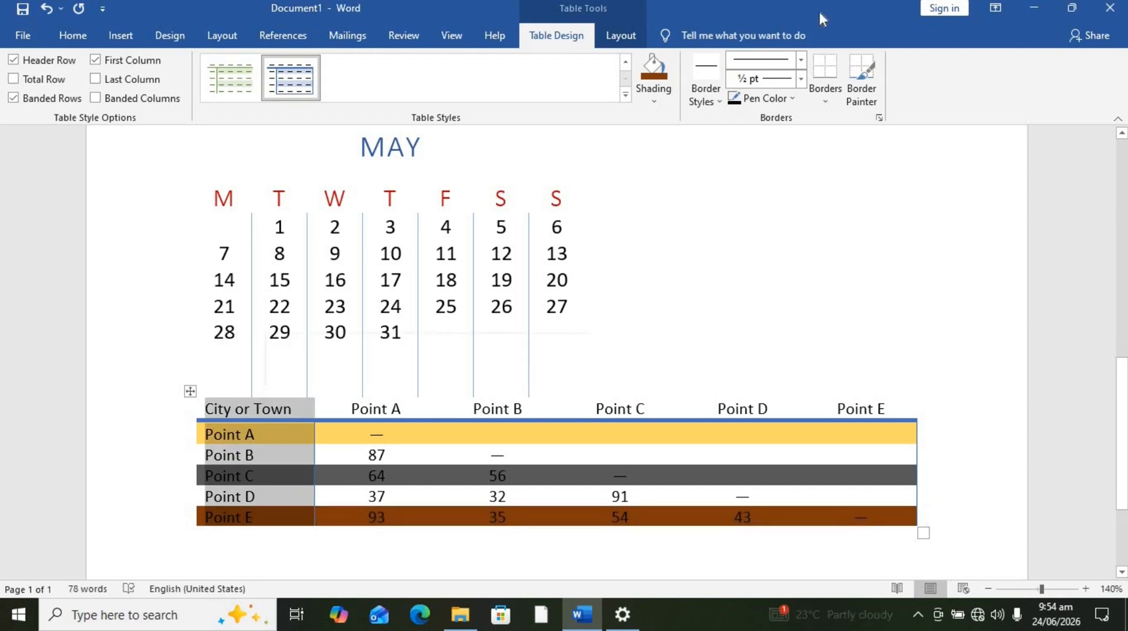
left_click(653, 101)
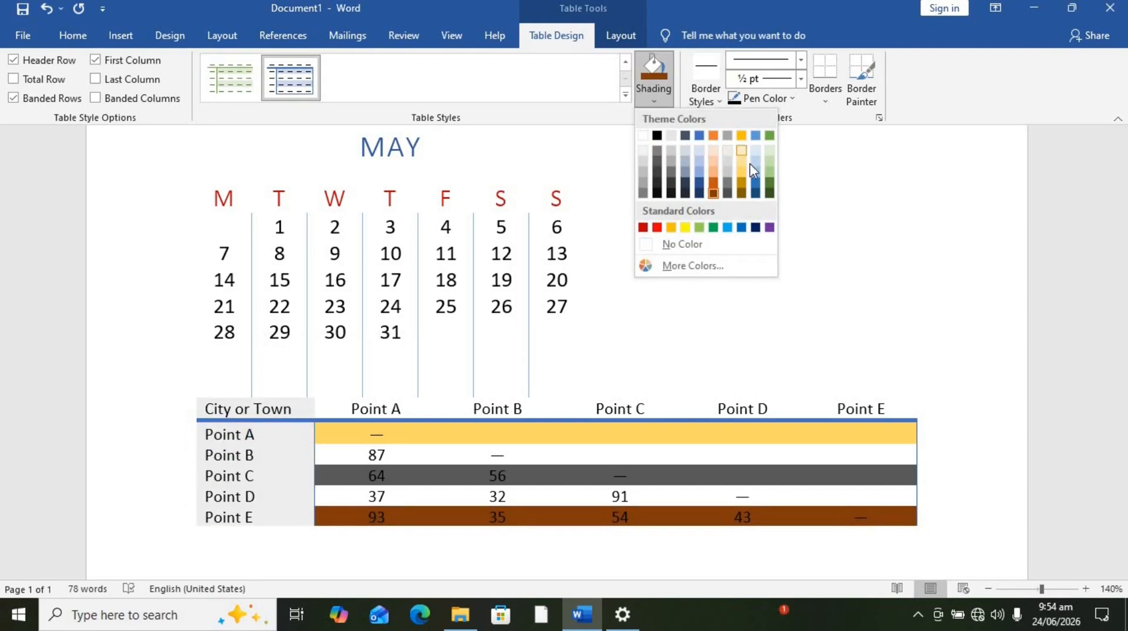
left_click(771, 172)
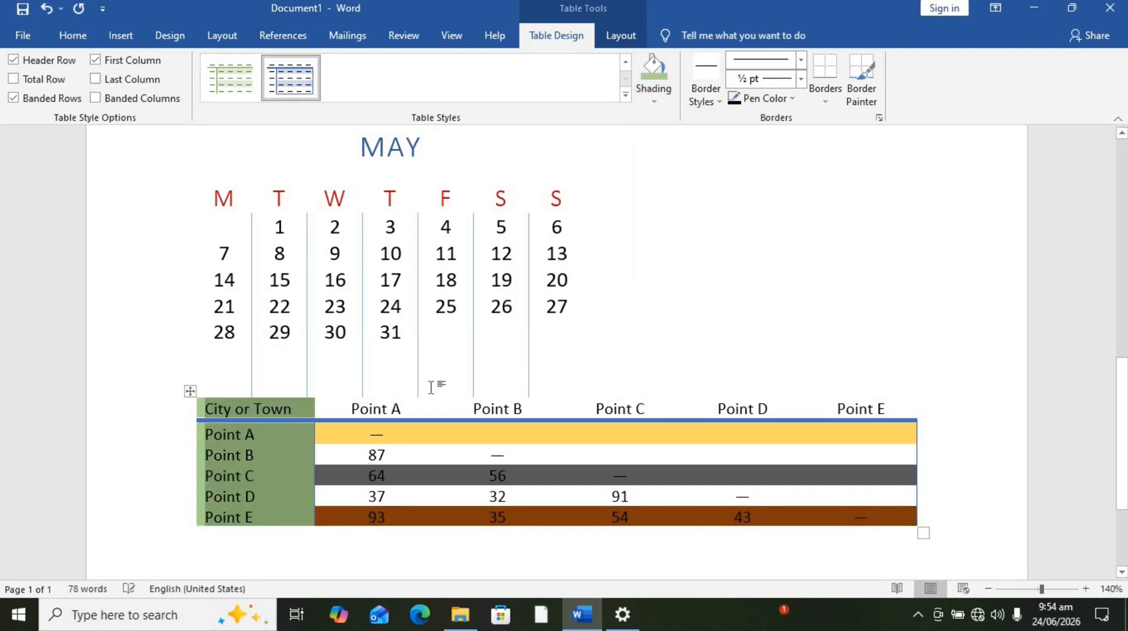
left_click(143, 410)
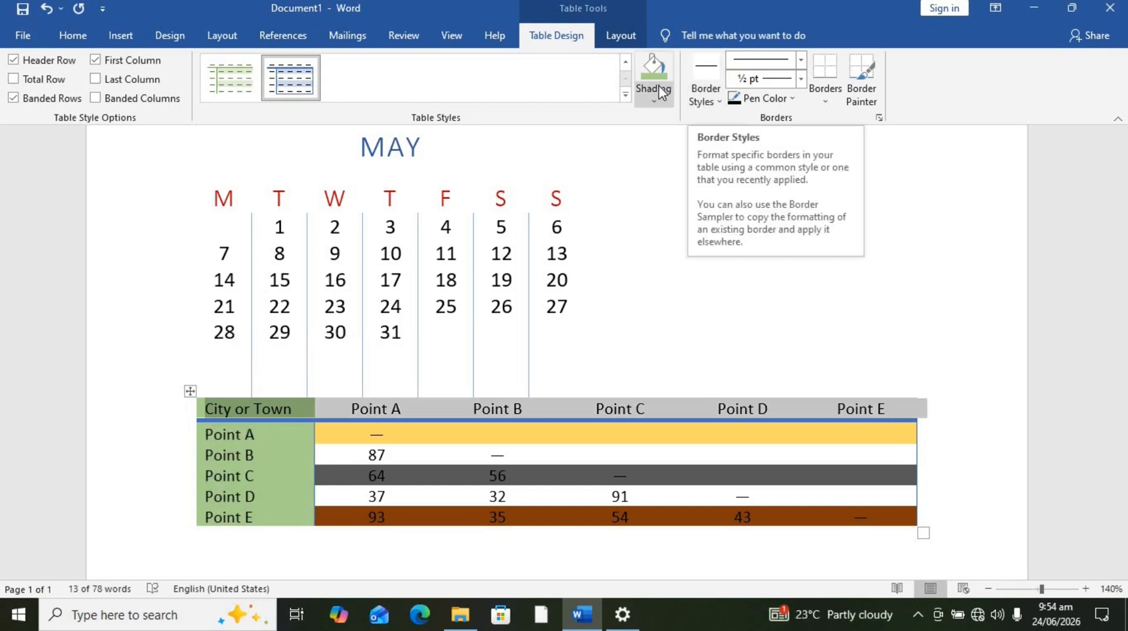
left_click(653, 71)
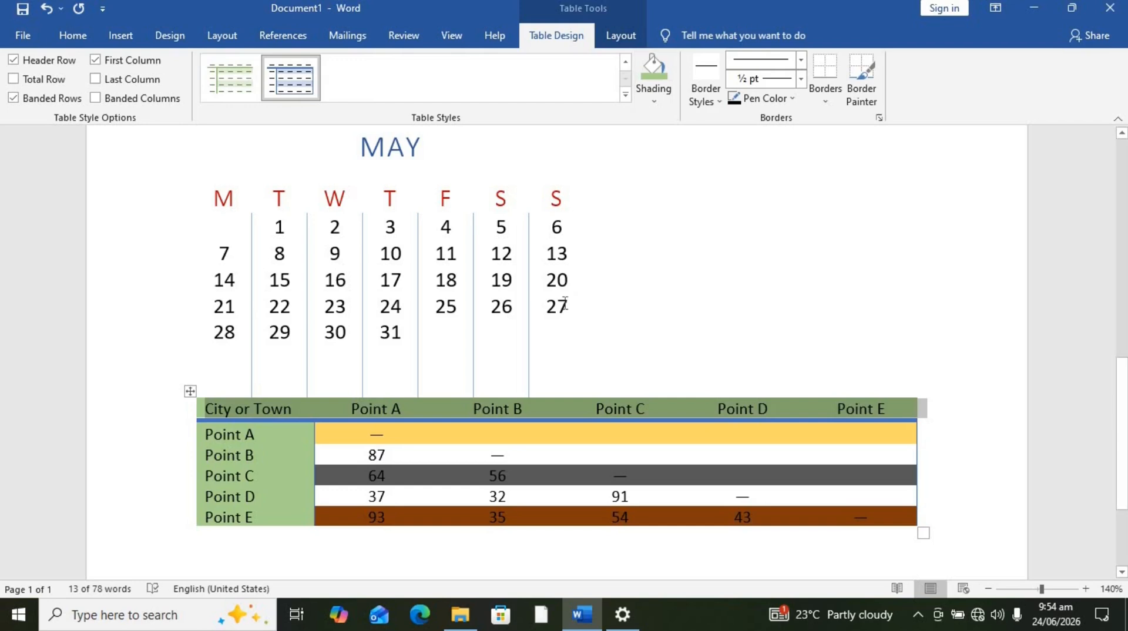
left_click(563, 306)
scroll(561, 306, "down", 4)
scroll(564, 304, "up", 8)
scroll(565, 302, "up", 6)
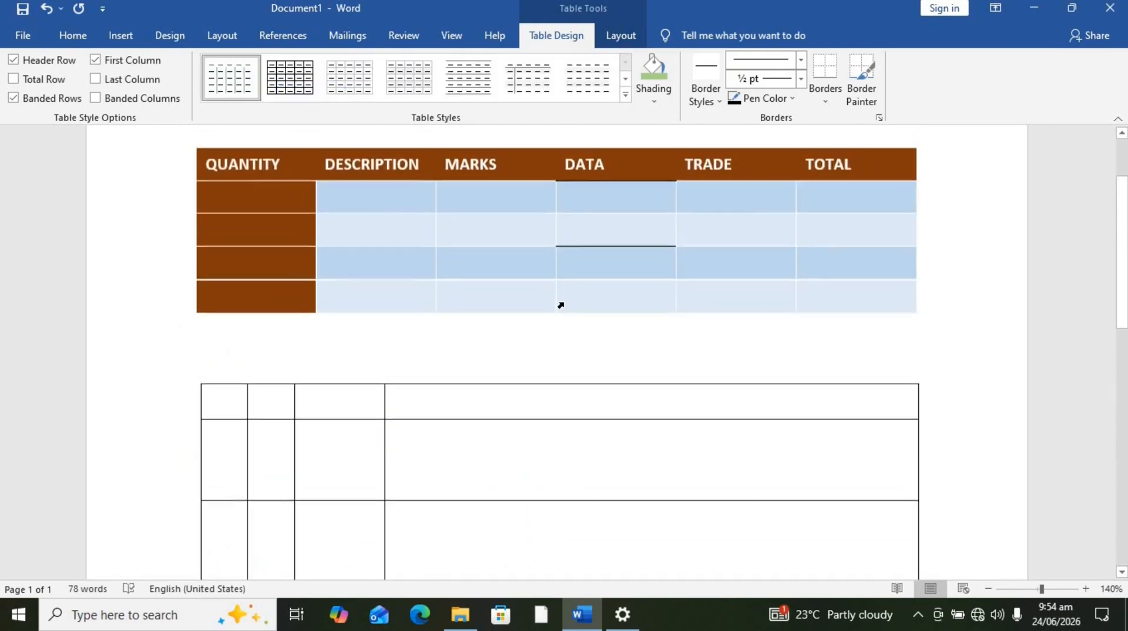